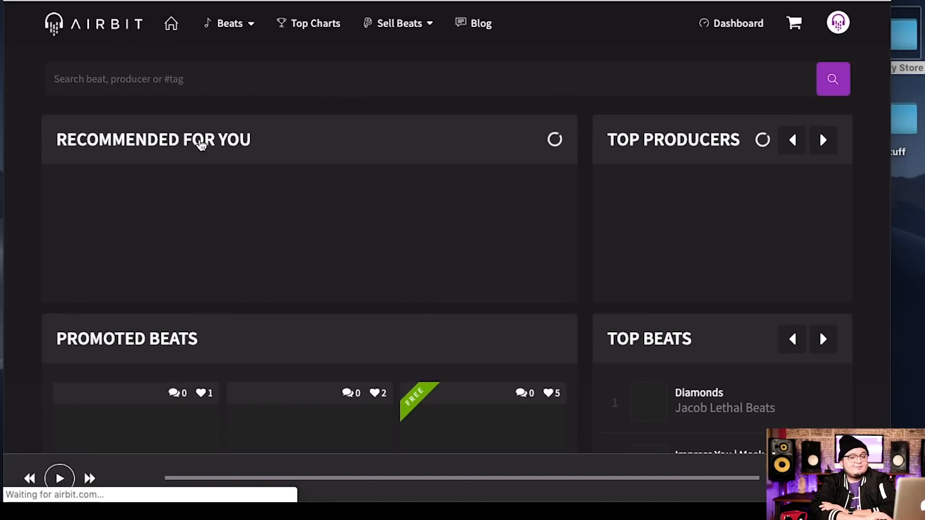
Step: Go to the seller dashboard, open the Infinity Store page and view your own store
{"action": "left_click", "coordinate": [839, 23]}
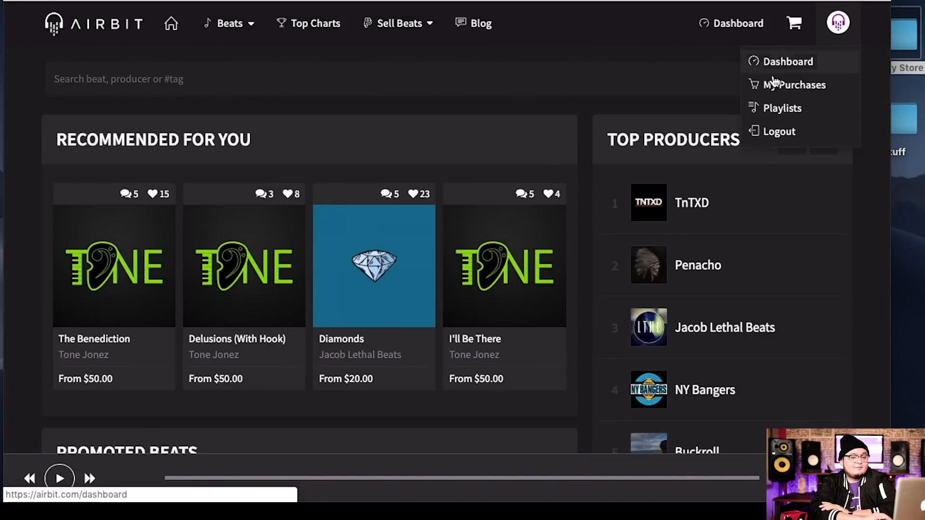
{"action": "left_click", "coordinate": [776, 67]}
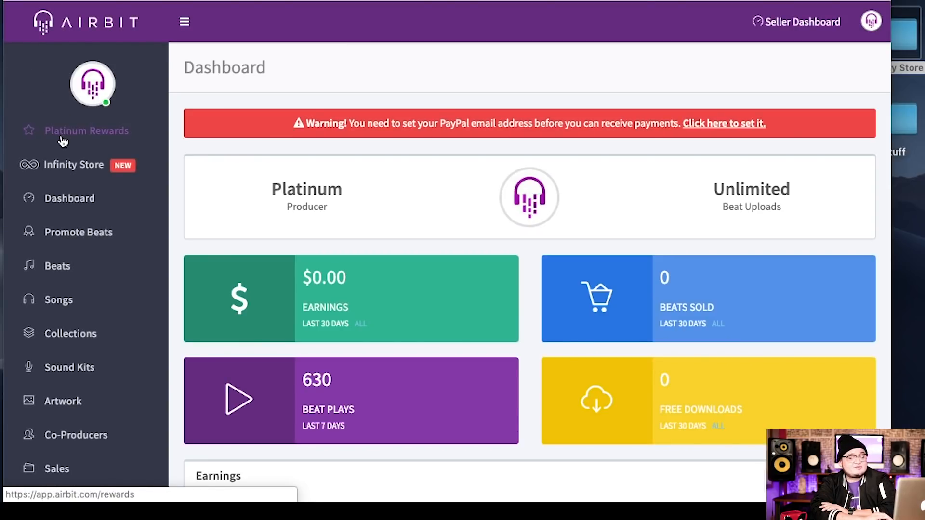
{"action": "left_click", "coordinate": [91, 171]}
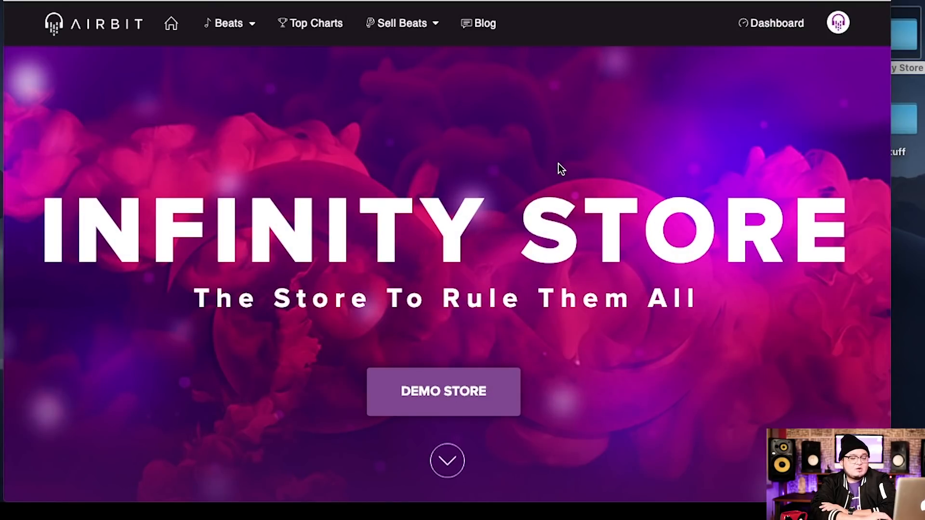
{"action": "scroll", "coordinate": [522, 287], "scroll_direction": "down", "scroll_amount": 15}
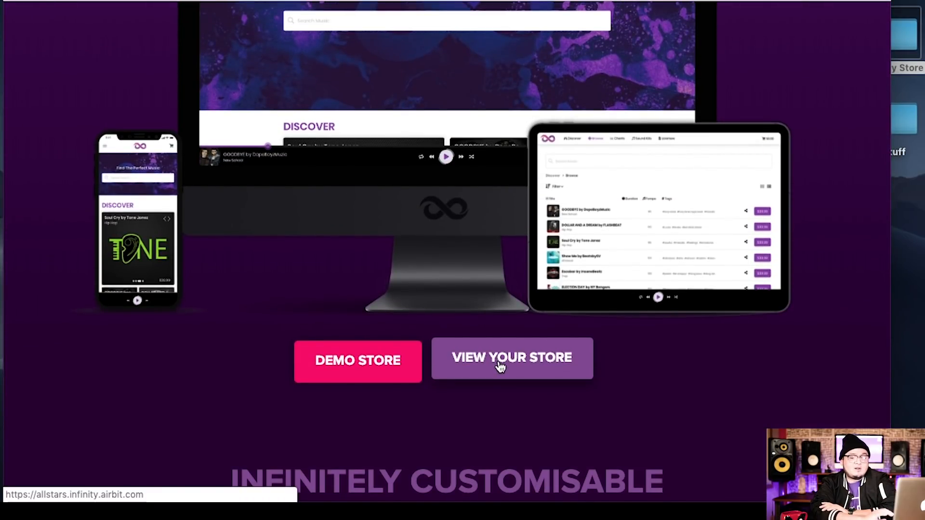
{"action": "left_click", "coordinate": [500, 366]}
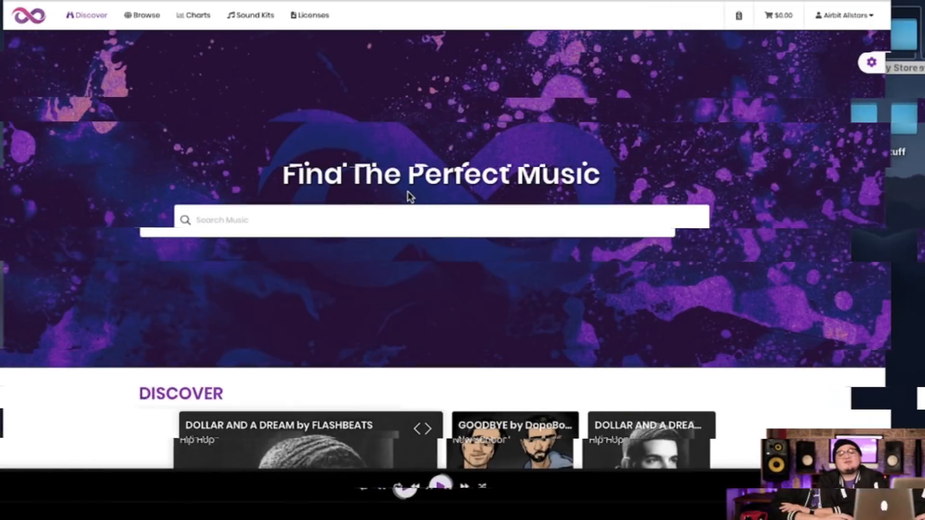
Step: Create and save a new store configuration named "New Beats Store" without choosing an existing configuration to copy from
{"action": "right_click", "coordinate": [877, 66]}
{"action": "left_click", "coordinate": [877, 66]}
{"action": "left_click", "coordinate": [878, 65]}
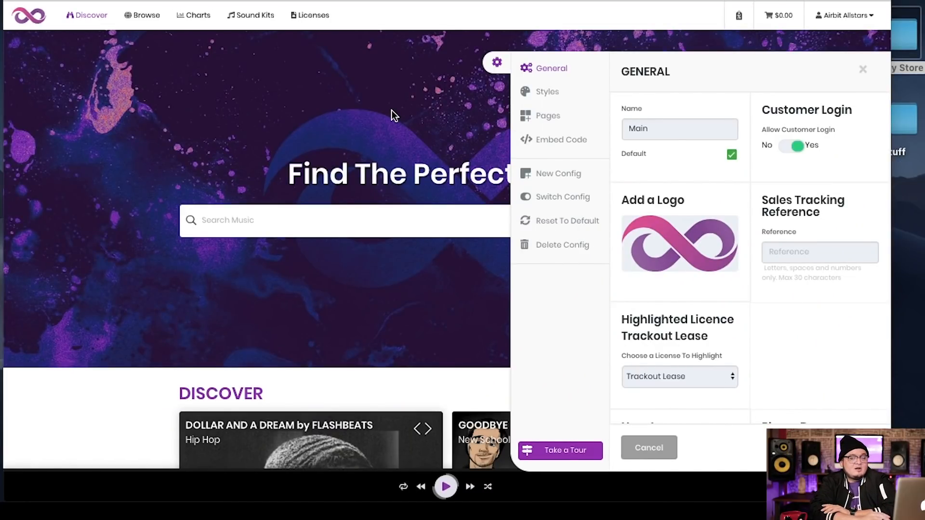
{"action": "left_click", "coordinate": [569, 182]}
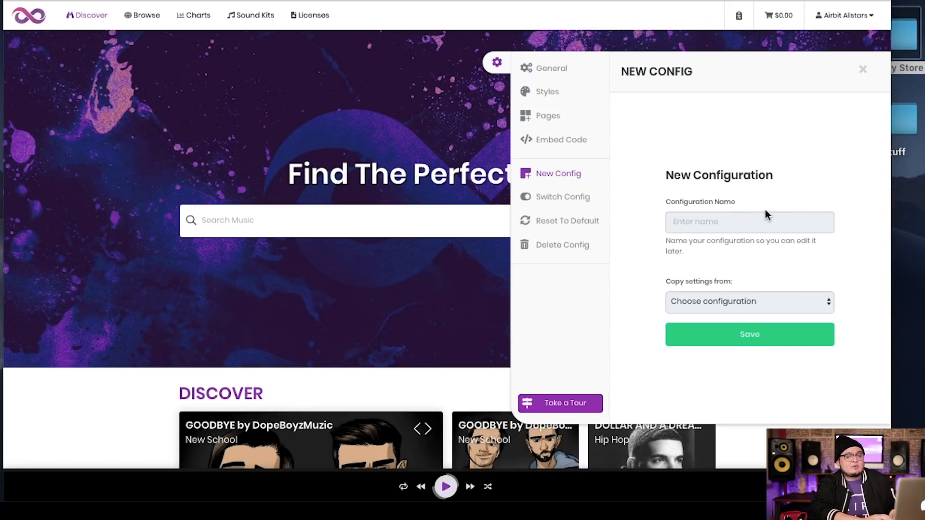
{"action": "left_click", "coordinate": [742, 221]}
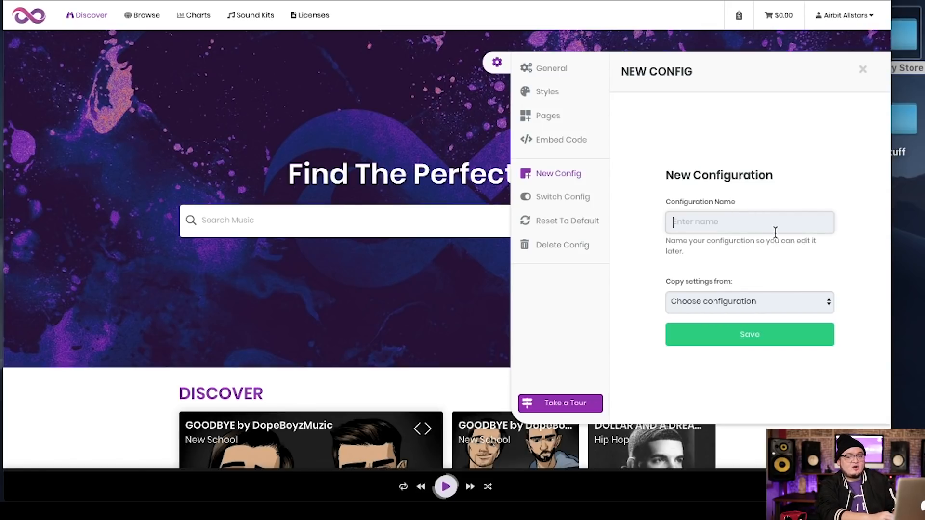
{"action": "type", "text": "New Beats Store"}
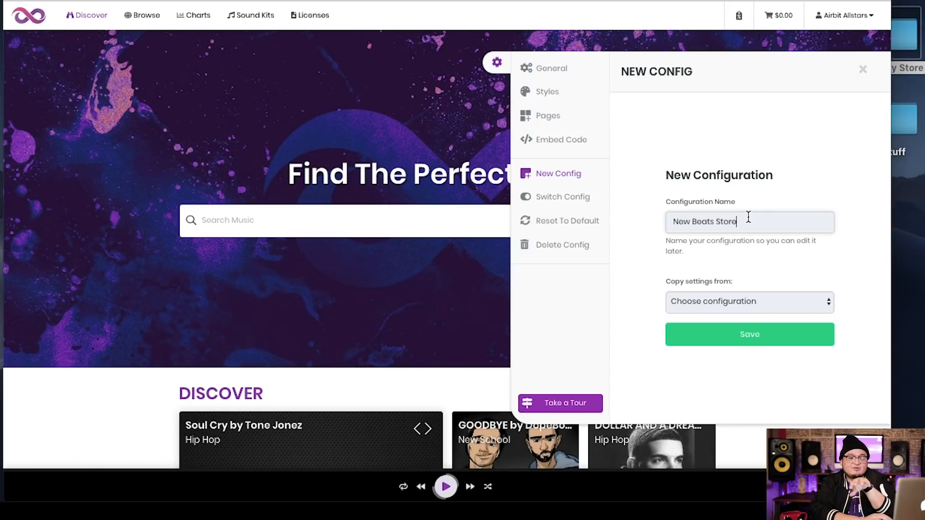
{"action": "left_click", "coordinate": [739, 300]}
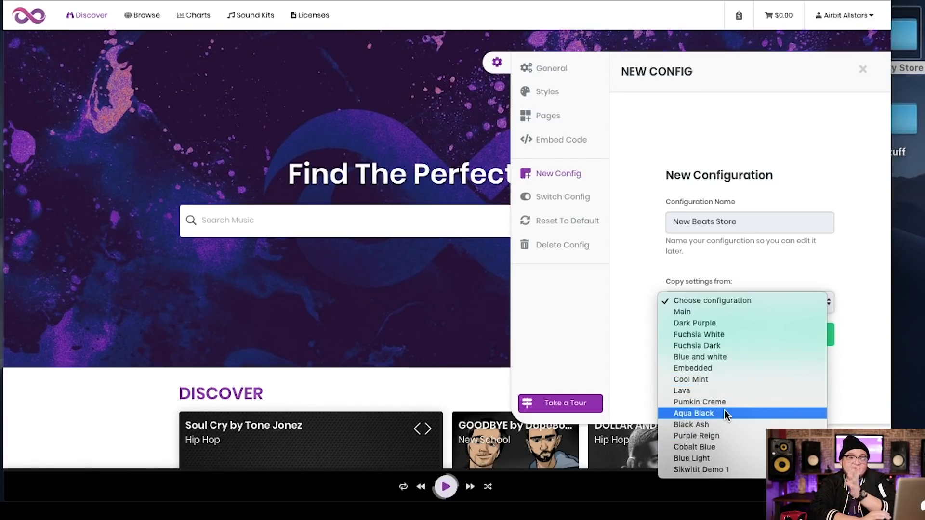
{"action": "left_click", "coordinate": [784, 261]}
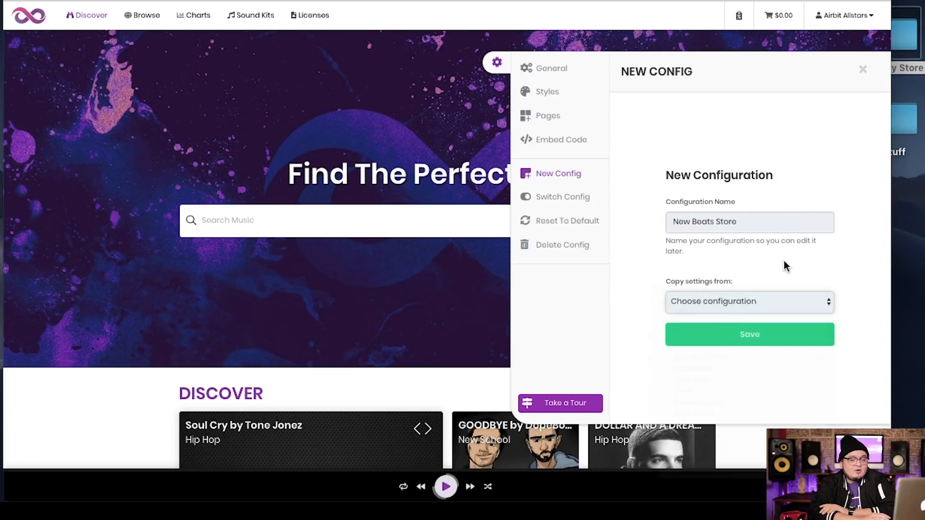
{"action": "left_click", "coordinate": [736, 333]}
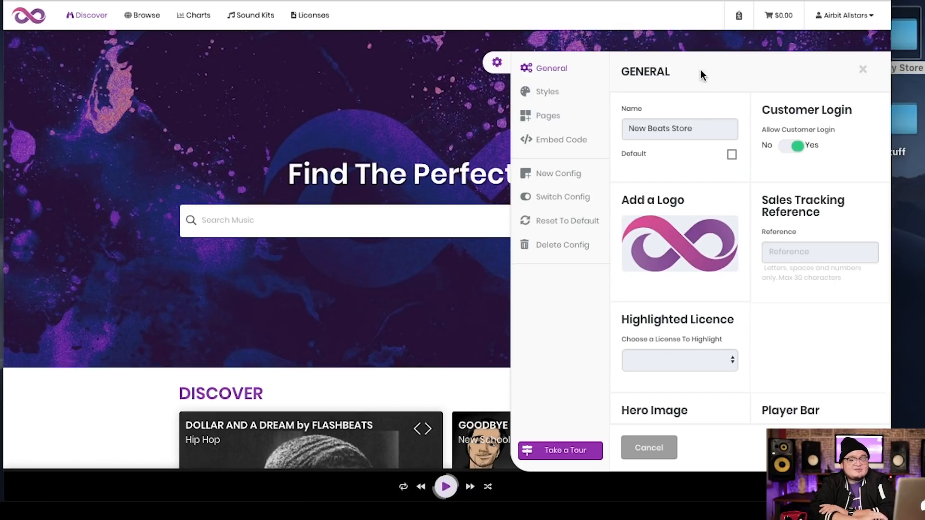
Step: Review the configuration's General settings, including logo, sales tracking reference, highlighted licence, hero image, player bar and hero title
{"action": "mouse_move", "coordinate": [712, 220]}
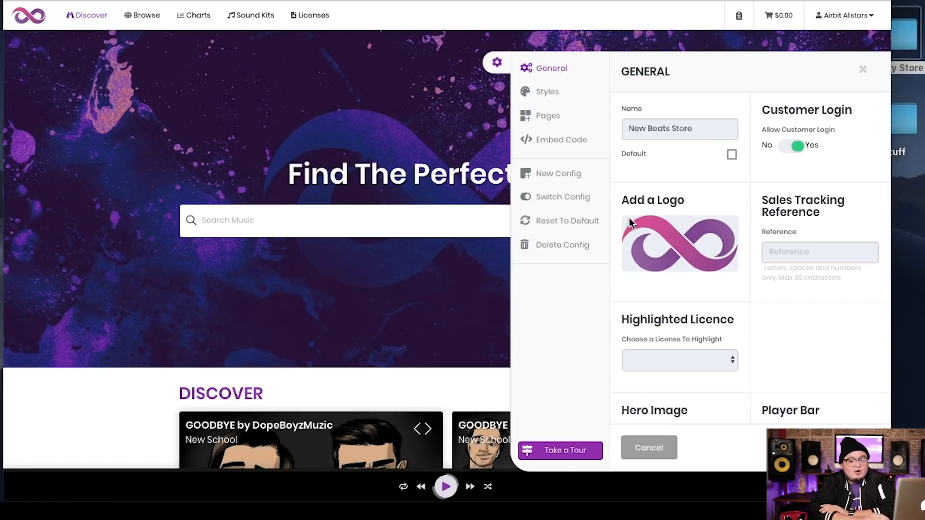
{"action": "scroll", "coordinate": [705, 288], "scroll_direction": "down", "scroll_amount": 3}
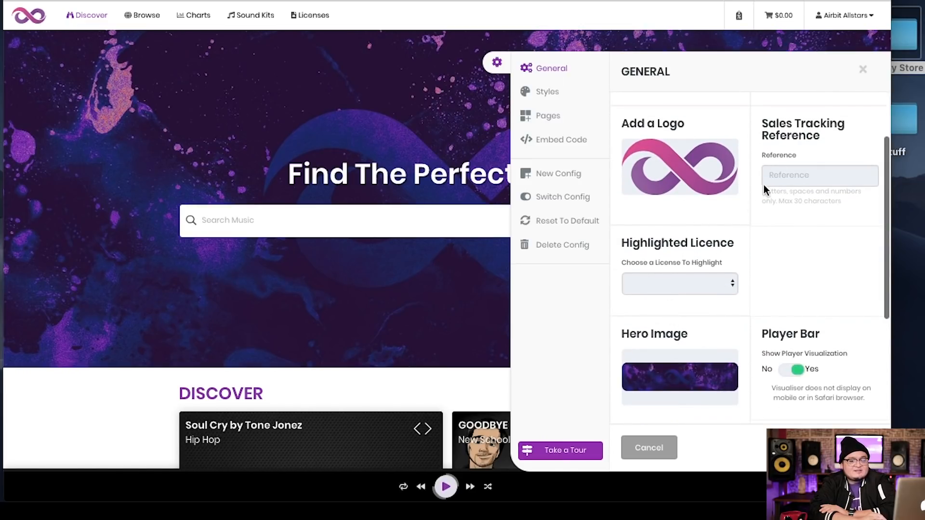
{"action": "scroll", "coordinate": [812, 155], "scroll_direction": "up", "scroll_amount": 3}
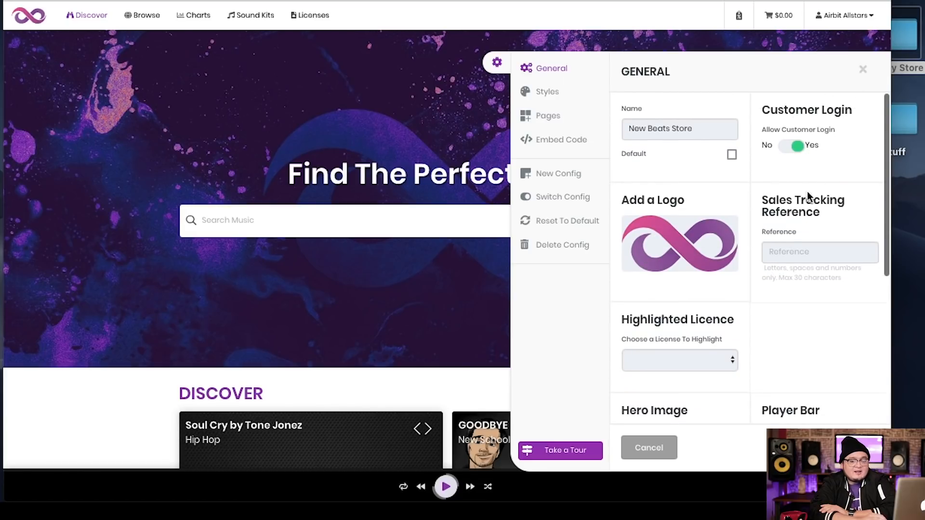
{"action": "scroll", "coordinate": [825, 273], "scroll_direction": "down", "scroll_amount": 5}
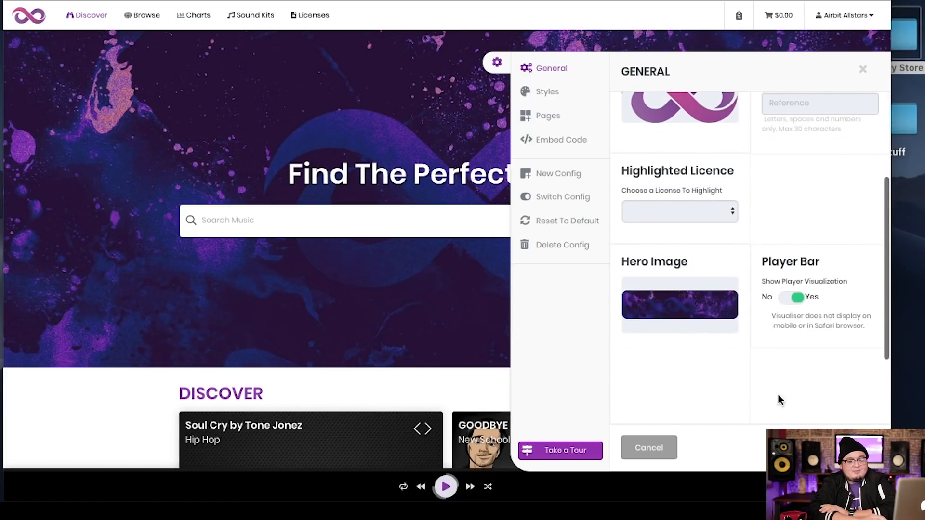
{"action": "scroll", "coordinate": [724, 391], "scroll_direction": "down", "scroll_amount": 3}
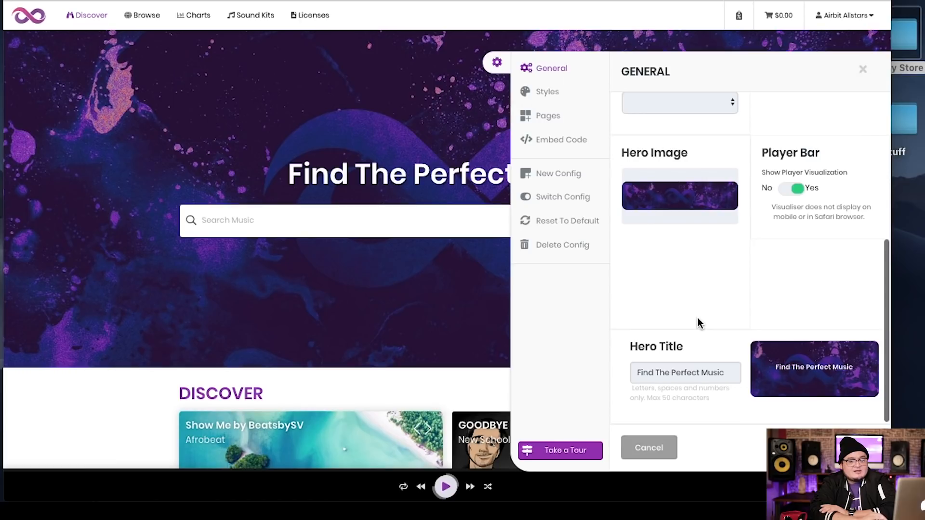
{"action": "scroll", "coordinate": [700, 323], "scroll_direction": "up", "scroll_amount": 8}
{"action": "mouse_move", "coordinate": [692, 232]}
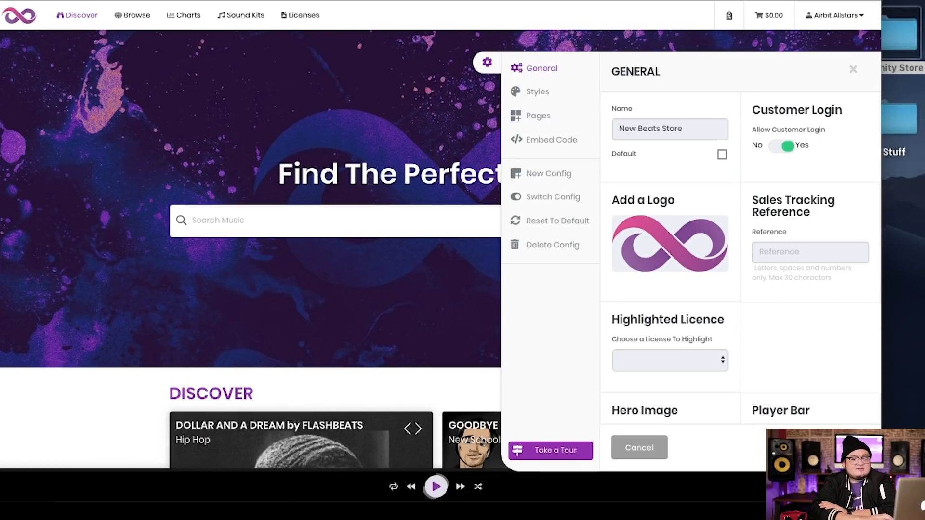
Step: Look through the image files in the desktop's Infinity Store folder and close it again
{"action": "left_click_drag", "start_coordinate": [482, 0], "coordinate": [407, 2]}
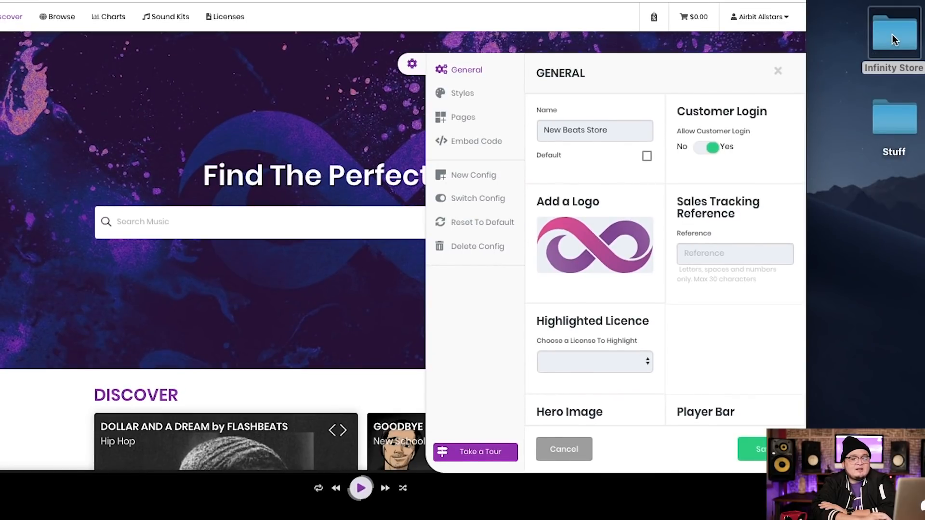
{"action": "double_click", "coordinate": [892, 34]}
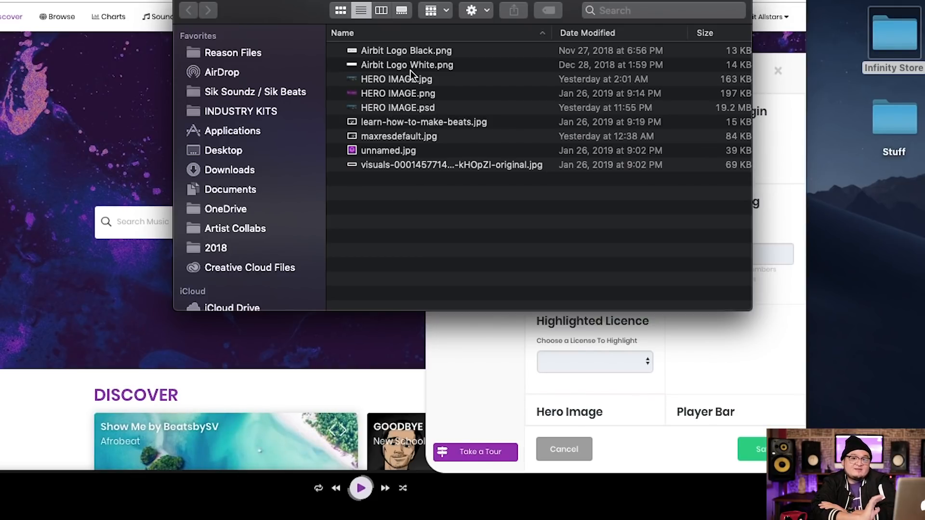
{"action": "left_click_drag", "start_coordinate": [297, 4], "coordinate": [617, 2]}
{"action": "key", "text": "super+w"}
{"action": "left_click_drag", "start_coordinate": [511, 2], "coordinate": [588, 0]}
Step: Remove the current store logo and upload "Airbit Logo White.png" from the desktop's Infinity Store folder in its place
{"action": "mouse_move", "coordinate": [643, 236]}
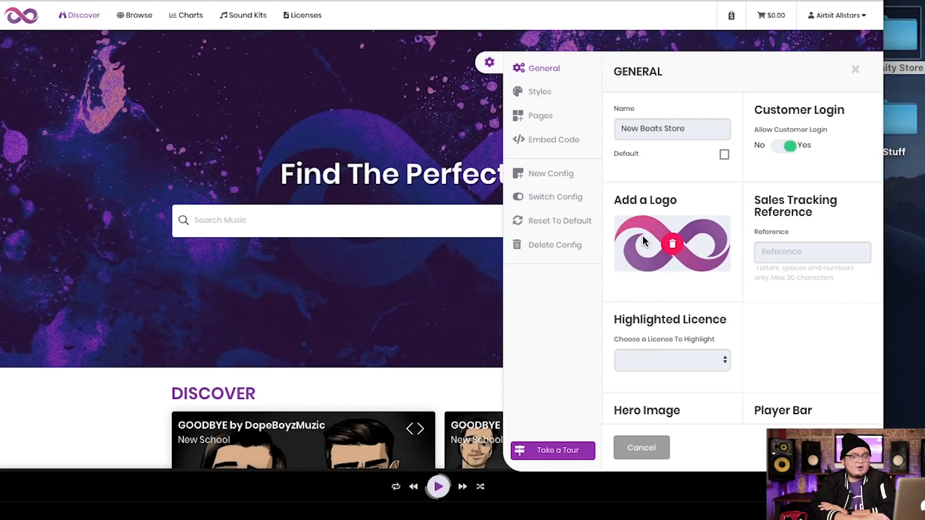
{"action": "left_click", "coordinate": [673, 247]}
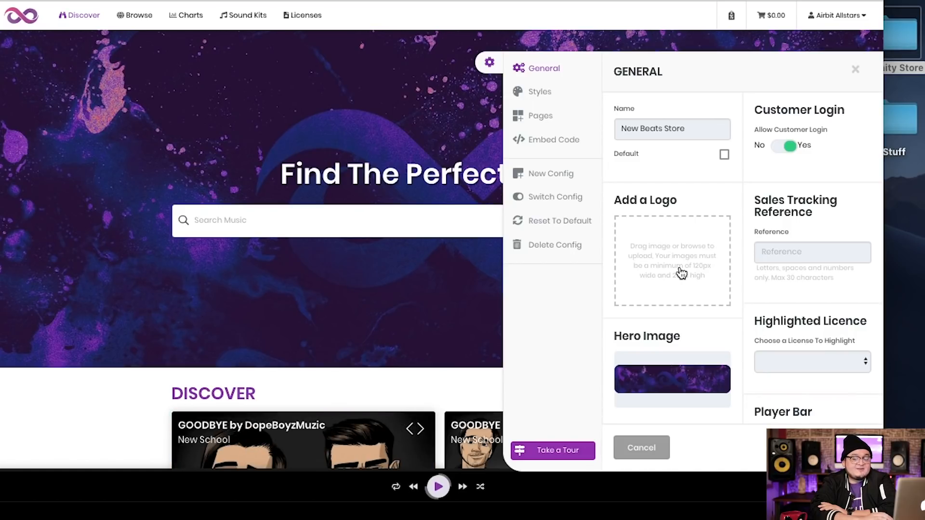
{"action": "left_click", "coordinate": [681, 273]}
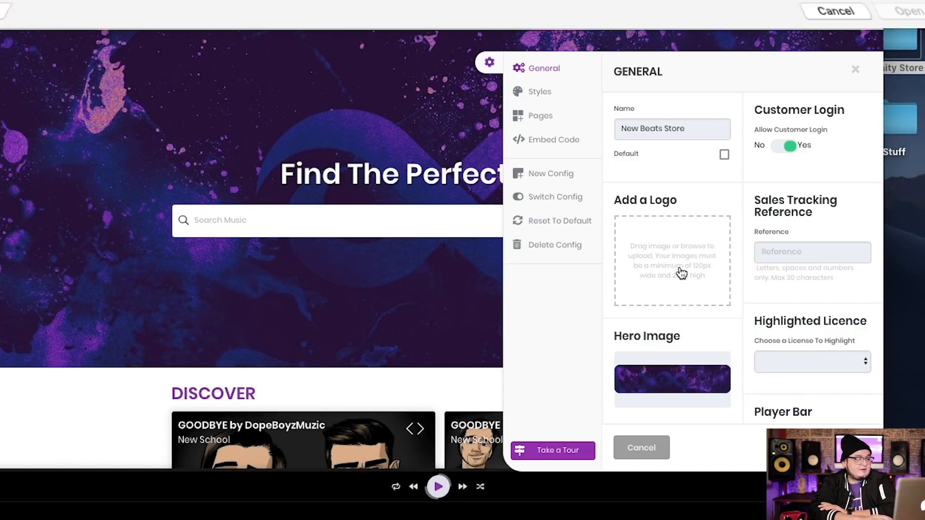
{"action": "left_click", "coordinate": [156, 48]}
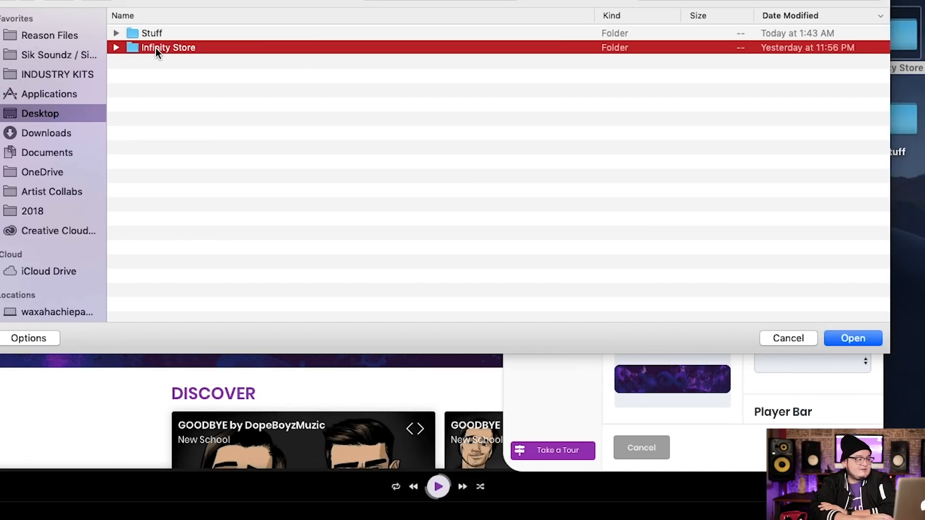
{"action": "double_click", "coordinate": [155, 48]}
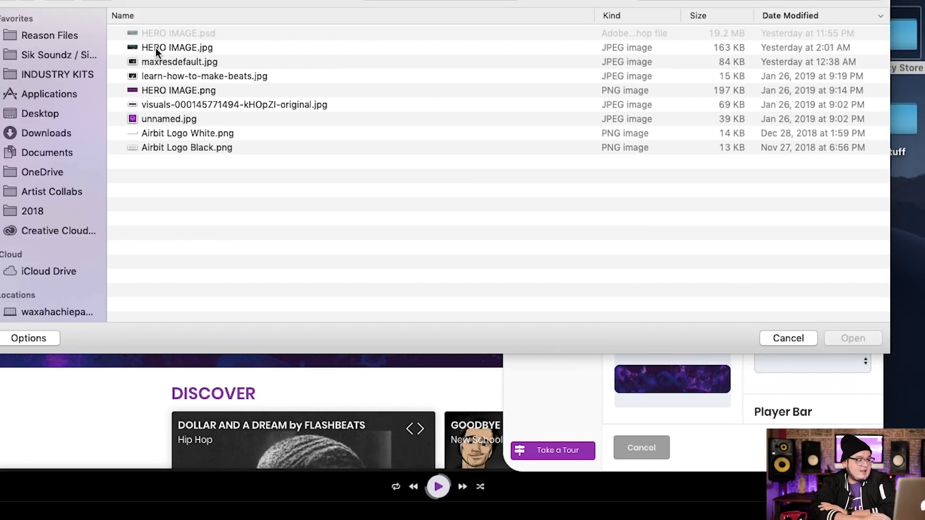
{"action": "double_click", "coordinate": [178, 134]}
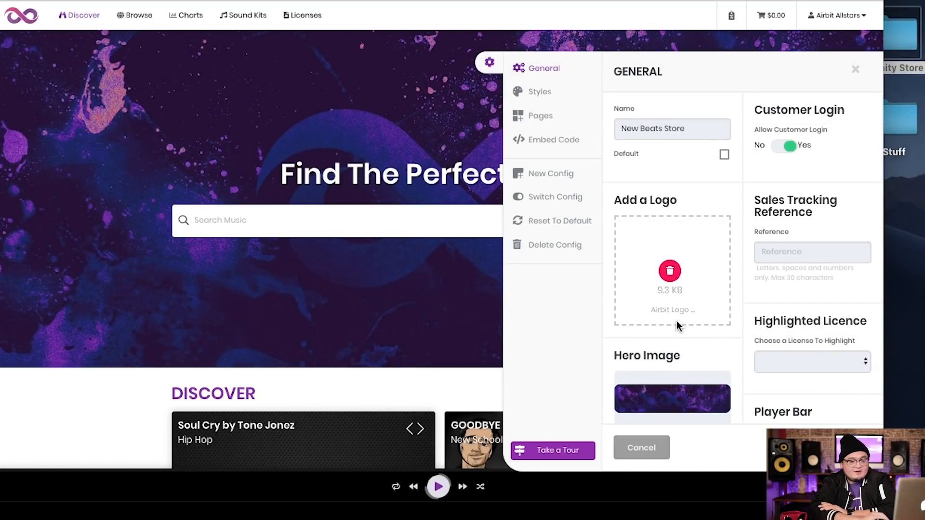
Step: Replace the hero image with "HERO IMAGE.jpg" from the Infinity Store folder and save the General settings
{"action": "scroll", "coordinate": [714, 346], "scroll_direction": "down", "scroll_amount": 2}
{"action": "scroll", "coordinate": [714, 346], "scroll_direction": "down", "scroll_amount": 4}
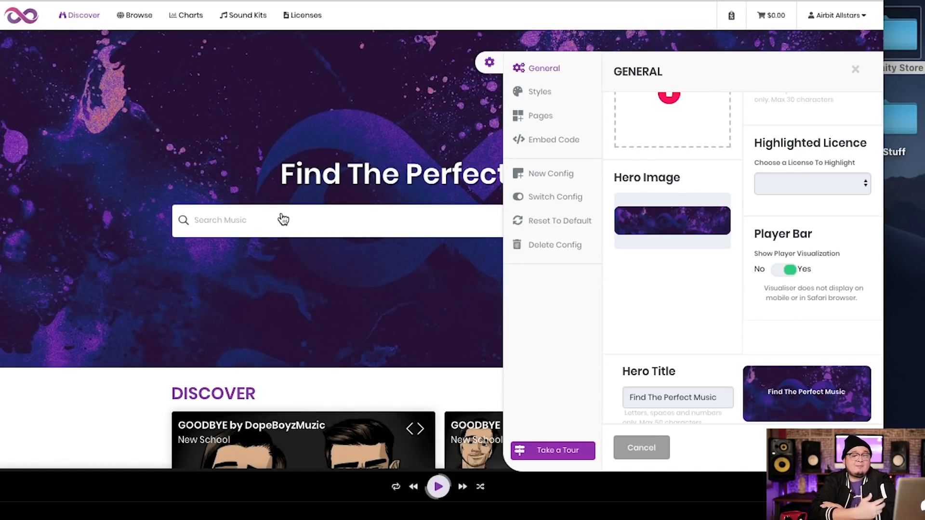
{"action": "mouse_move", "coordinate": [713, 213]}
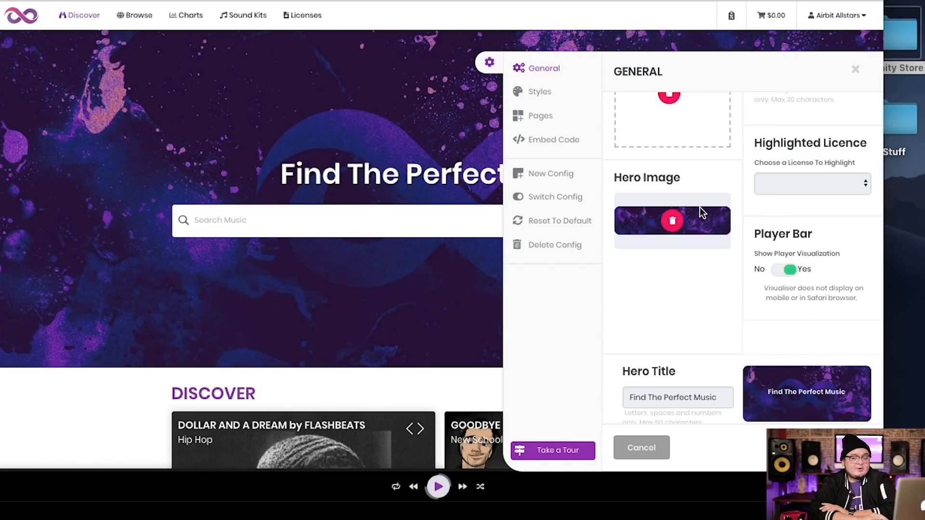
{"action": "left_click", "coordinate": [673, 223]}
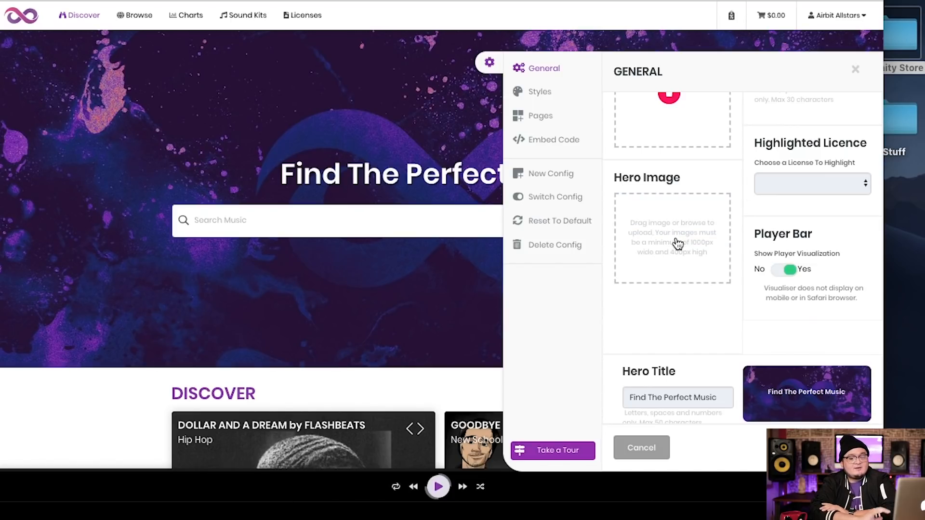
{"action": "left_click", "coordinate": [676, 244]}
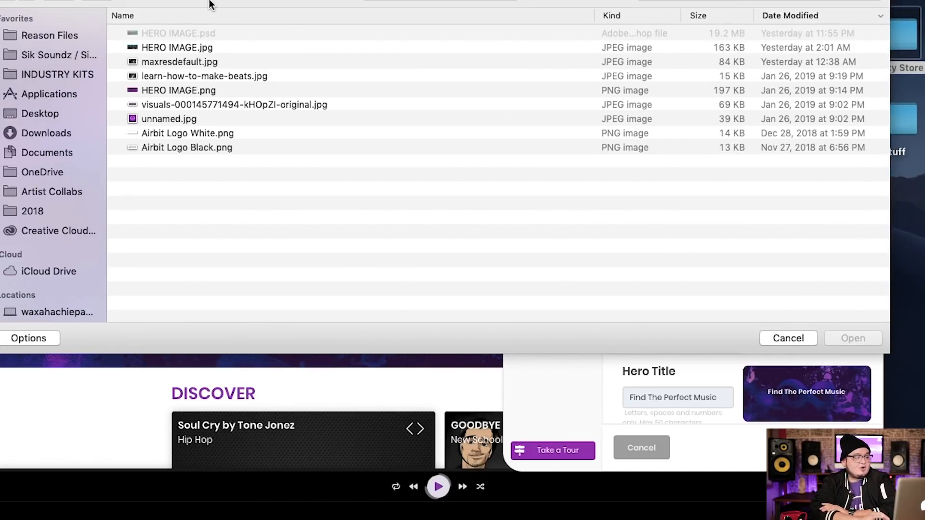
{"action": "double_click", "coordinate": [181, 48]}
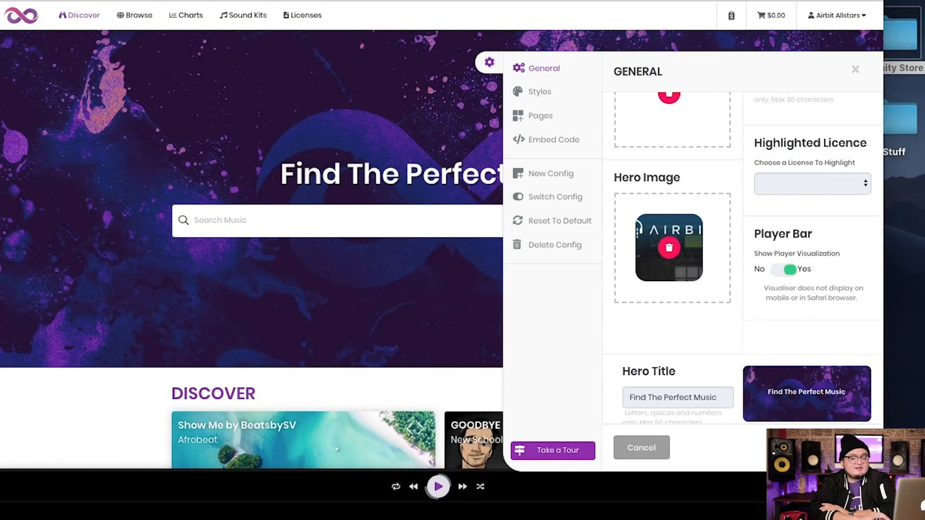
{"action": "left_click", "coordinate": [843, 448]}
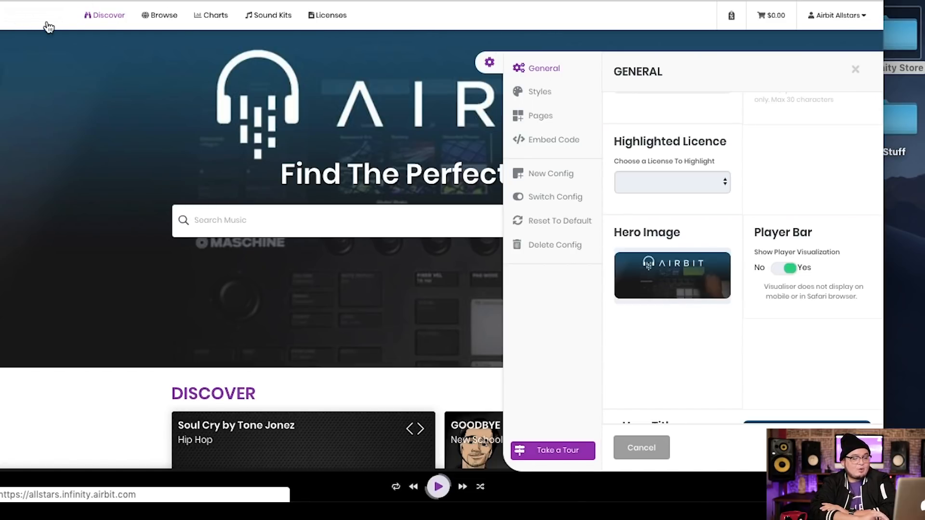
Step: Clear the hero title text in the General settings
{"action": "scroll", "coordinate": [661, 348], "scroll_direction": "down", "scroll_amount": 2}
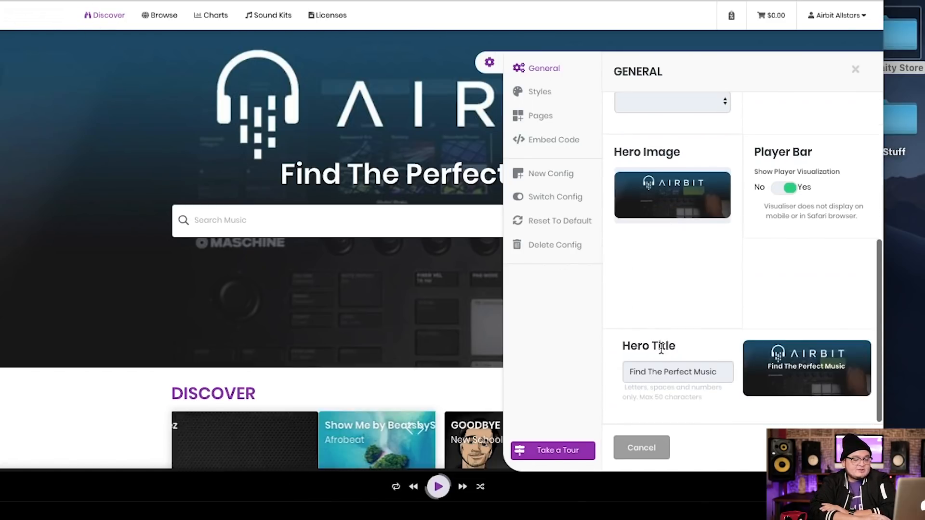
{"action": "triple_click", "coordinate": [666, 375]}
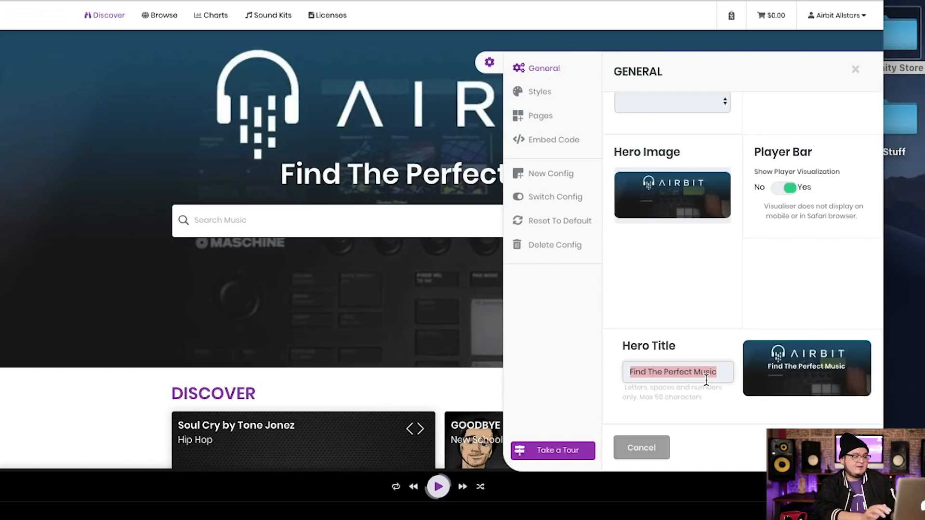
{"action": "key", "text": "BackSpace"}
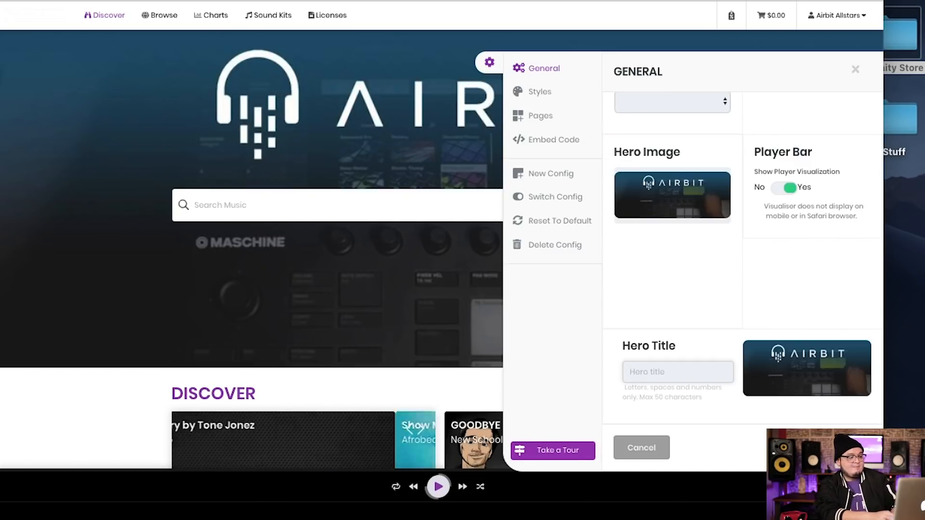
Step: Set the hero title to "BEST BEATS IN THE WORLD", save the General settings and close the settings panel
{"action": "type", "text": "BEST BEATS IN THE WORLD"}
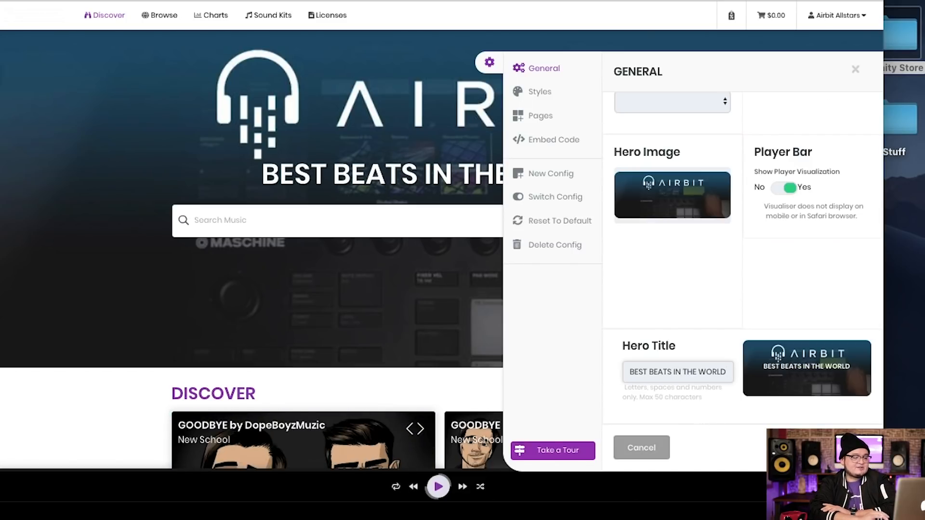
{"action": "left_click", "coordinate": [841, 448]}
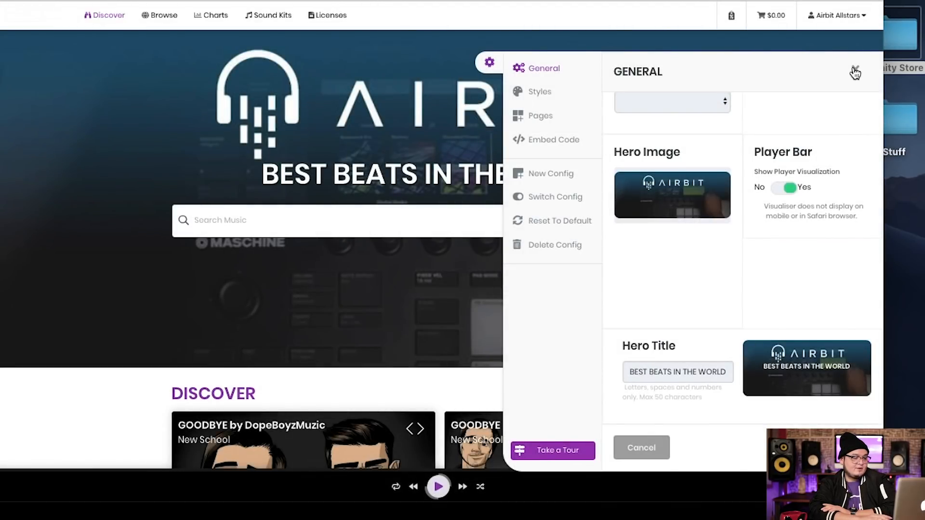
{"action": "left_click", "coordinate": [856, 69]}
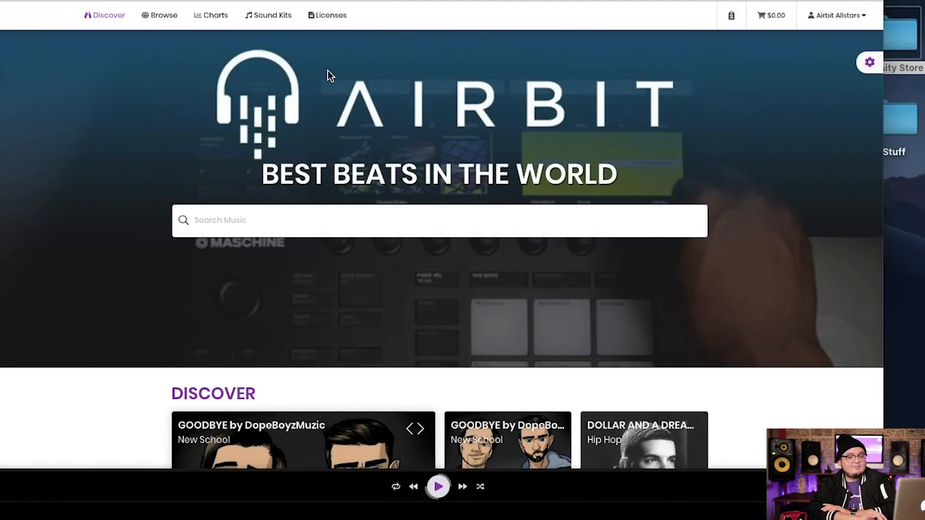
Step: Reopen the store settings and clear the hero title in the General section
{"action": "left_click", "coordinate": [869, 61]}
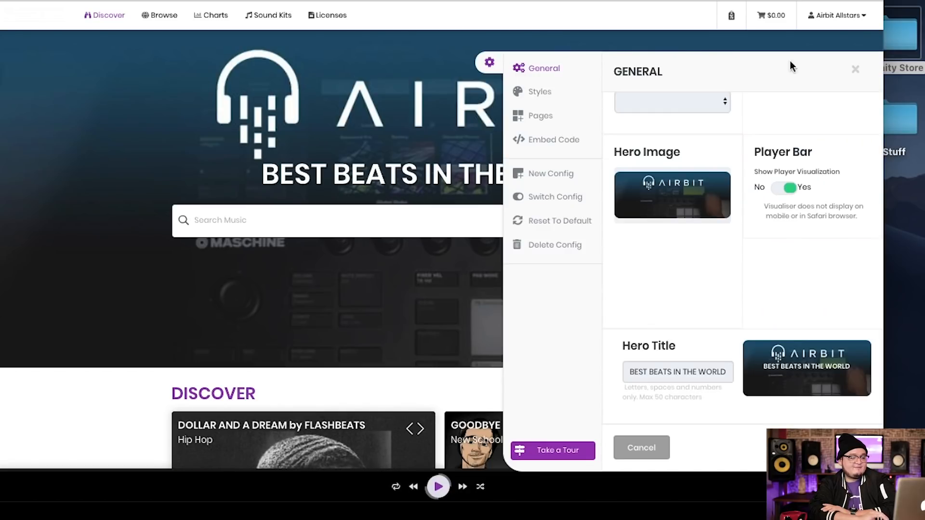
{"action": "scroll", "coordinate": [696, 349], "scroll_direction": "down", "scroll_amount": 3}
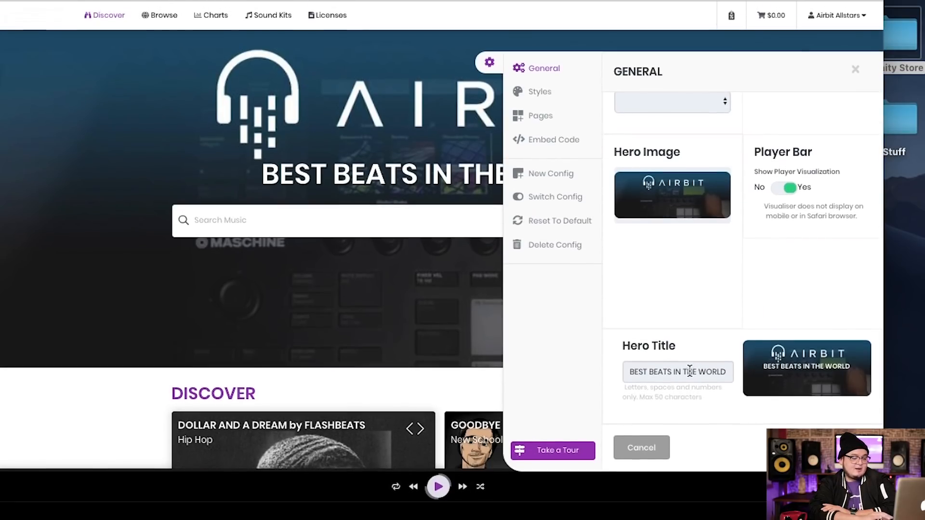
{"action": "triple_click", "coordinate": [690, 370]}
{"action": "key", "text": "BackSpace"}
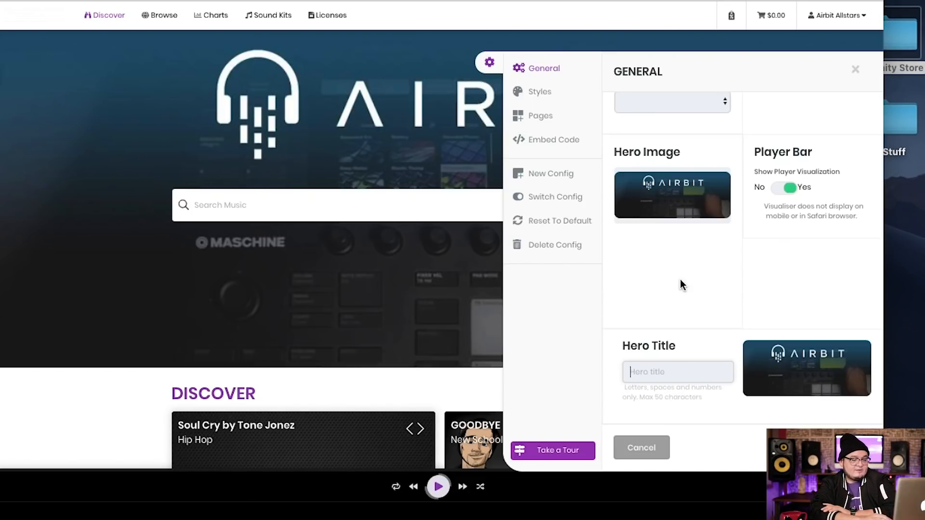
Step: Switch Allow Customer Login off and back to Yes in the General settings
{"action": "scroll", "coordinate": [682, 284], "scroll_direction": "up", "scroll_amount": 10}
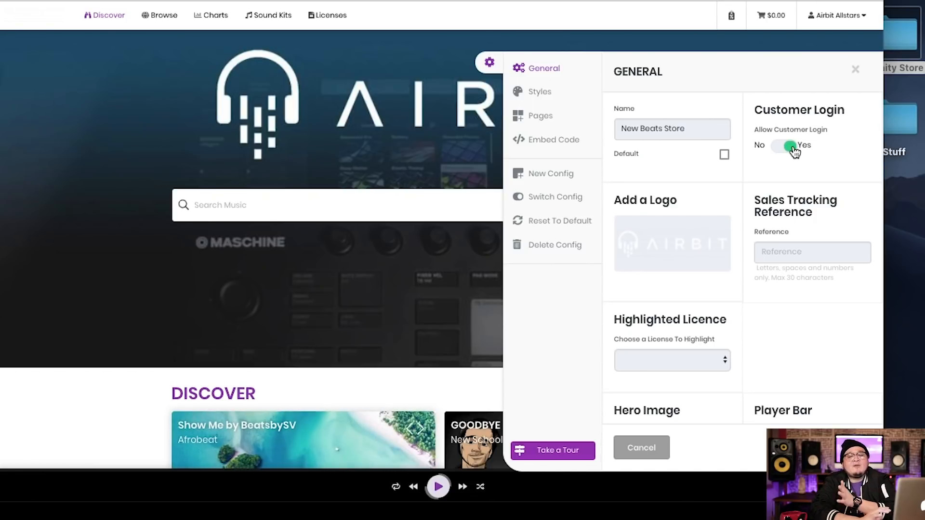
{"action": "left_click", "coordinate": [790, 150]}
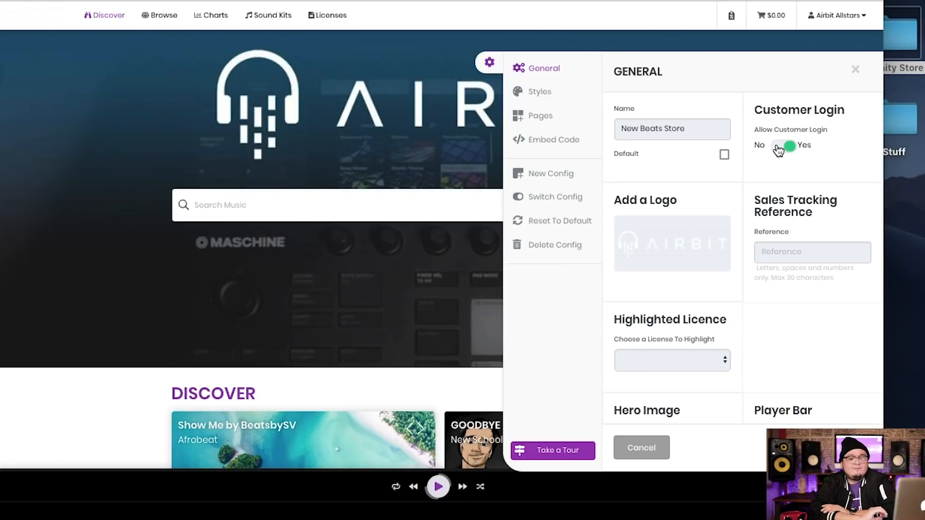
{"action": "left_click", "coordinate": [790, 149]}
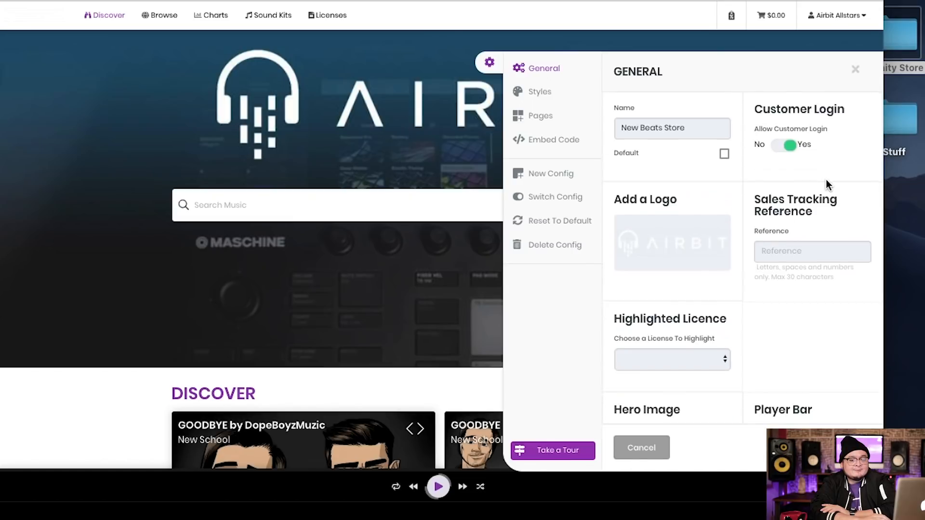
Step: Enter "Sound Kits" as the sales tracking reference in the General settings
{"action": "scroll", "coordinate": [826, 183], "scroll_direction": "down", "scroll_amount": 2}
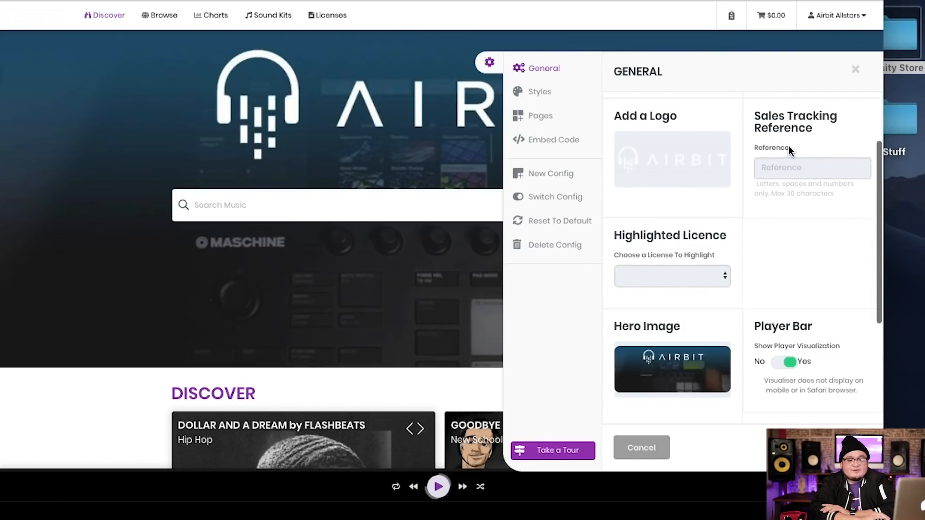
{"action": "left_click", "coordinate": [803, 171]}
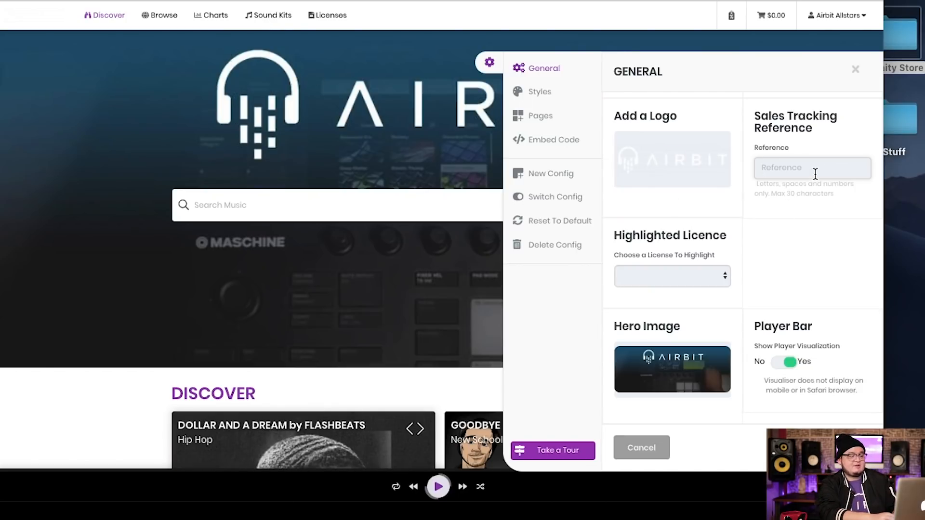
{"action": "type", "text": "OSu"}
{"action": "key", "text": "BackSpace"}
{"action": "key", "text": "BackSpace"}
{"action": "key", "text": "BackSpace"}
{"action": "type", "text": "Sound Ki"}
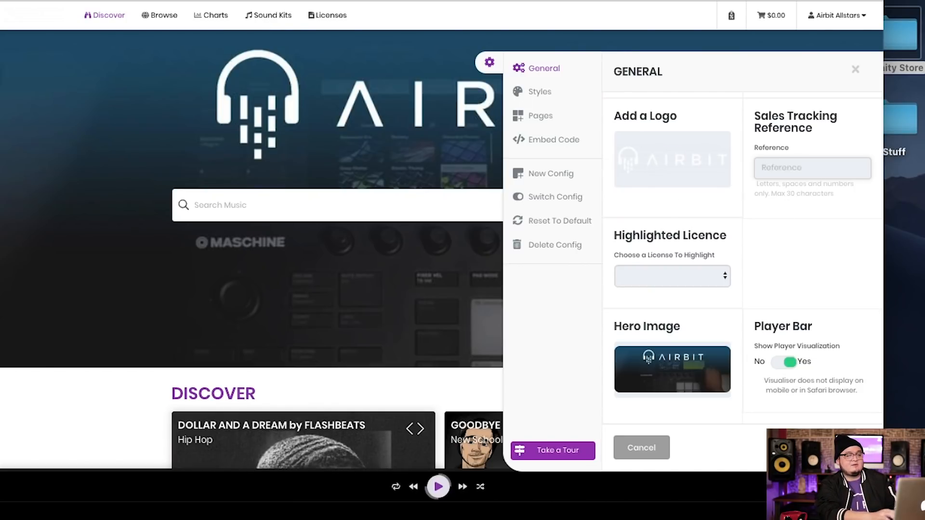
{"action": "type", "text": "ts"}
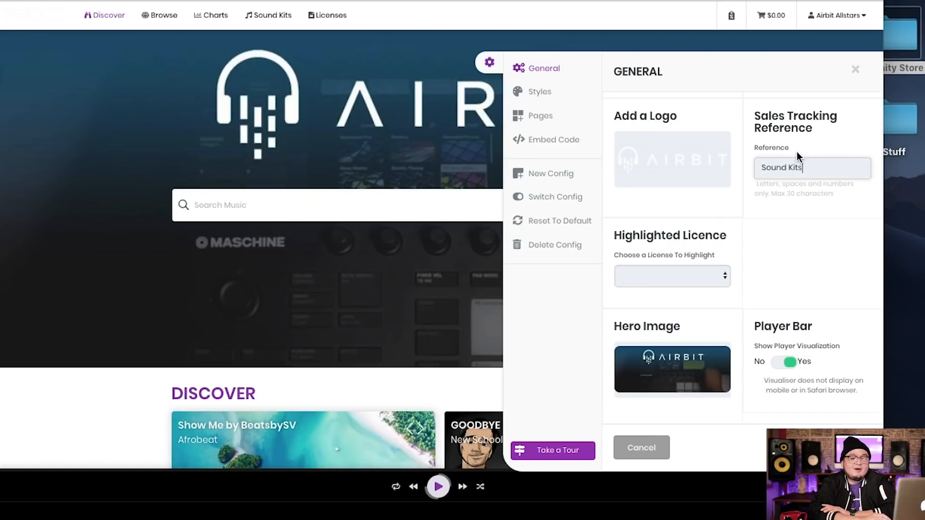
{"action": "left_click", "coordinate": [803, 232]}
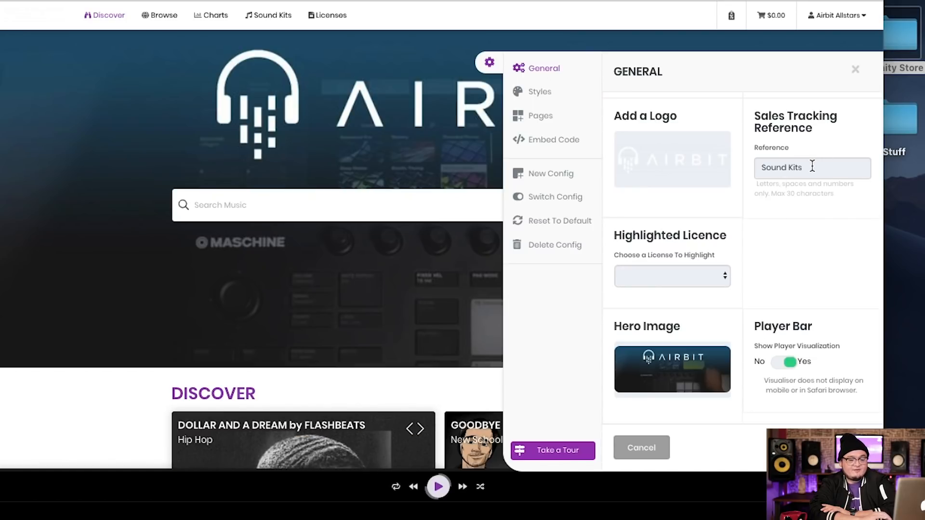
Step: Set Show Player Visualization to No, try the player bar with a track playing and pause it
{"action": "scroll", "coordinate": [791, 275], "scroll_direction": "down", "scroll_amount": 3}
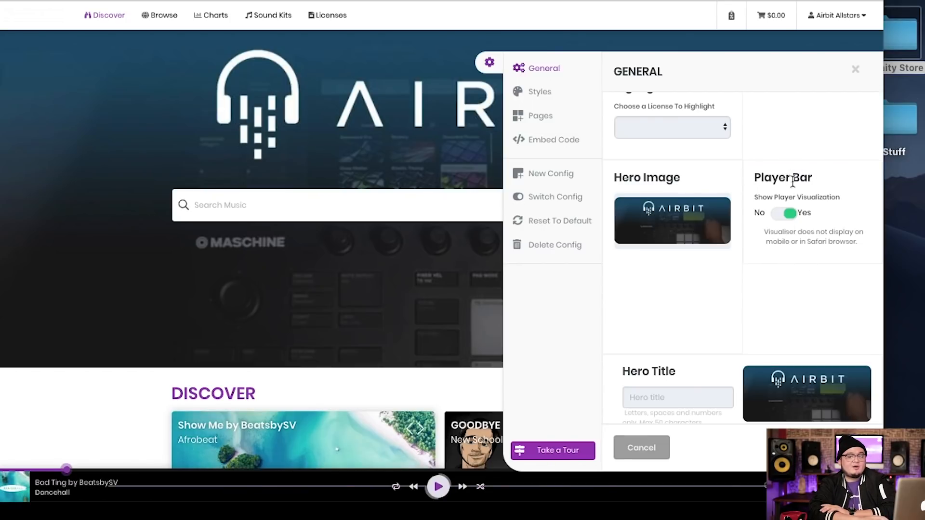
{"action": "scroll", "coordinate": [788, 190], "scroll_direction": "down", "scroll_amount": 1}
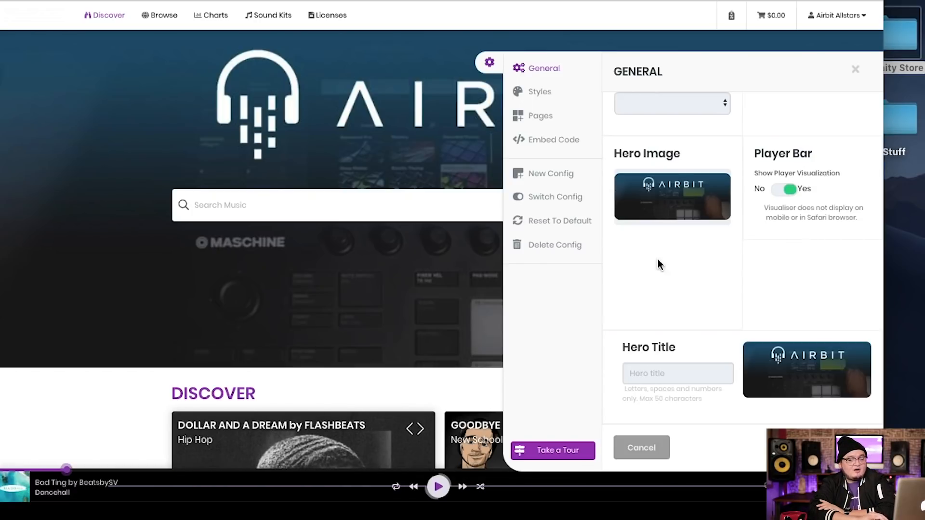
{"action": "left_click", "coordinate": [778, 193]}
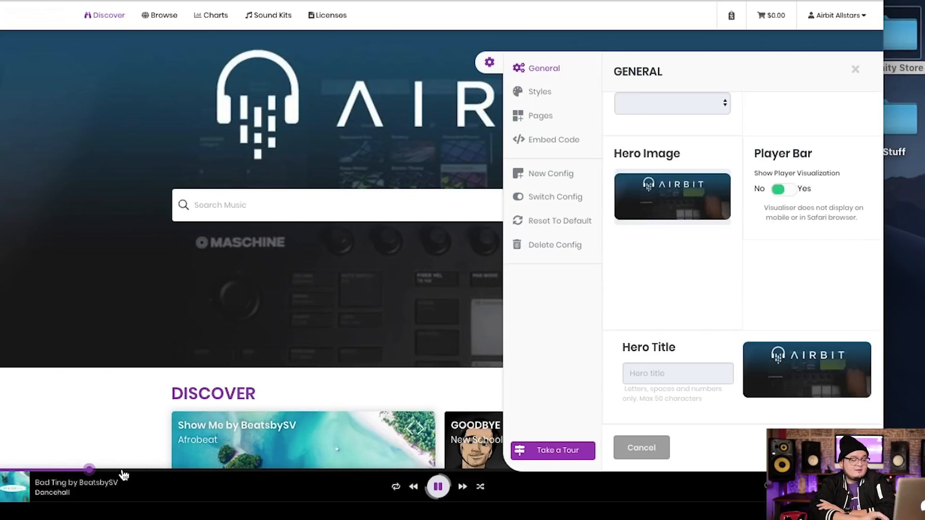
{"action": "left_click", "coordinate": [438, 487]}
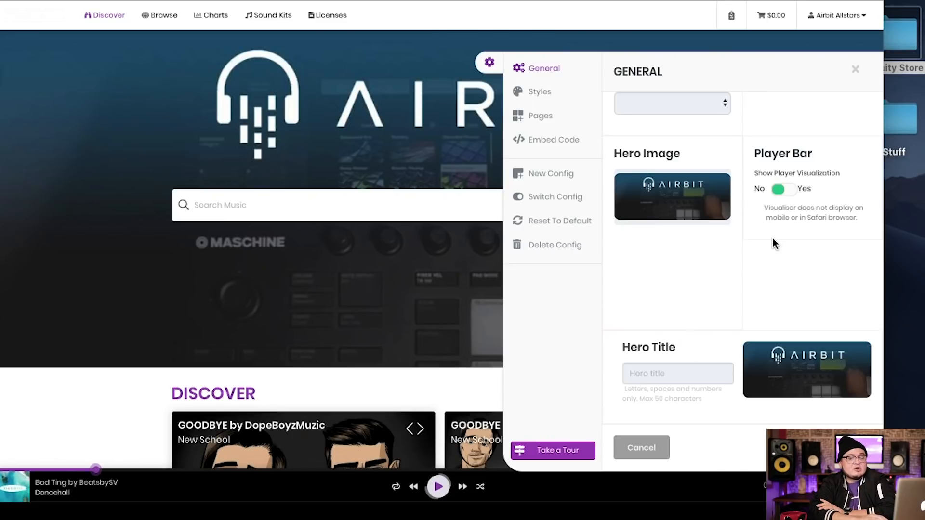
Step: Set Show Player Visualization to Yes, play the loaded track to preview the visualization and pause it
{"action": "left_click", "coordinate": [790, 191]}
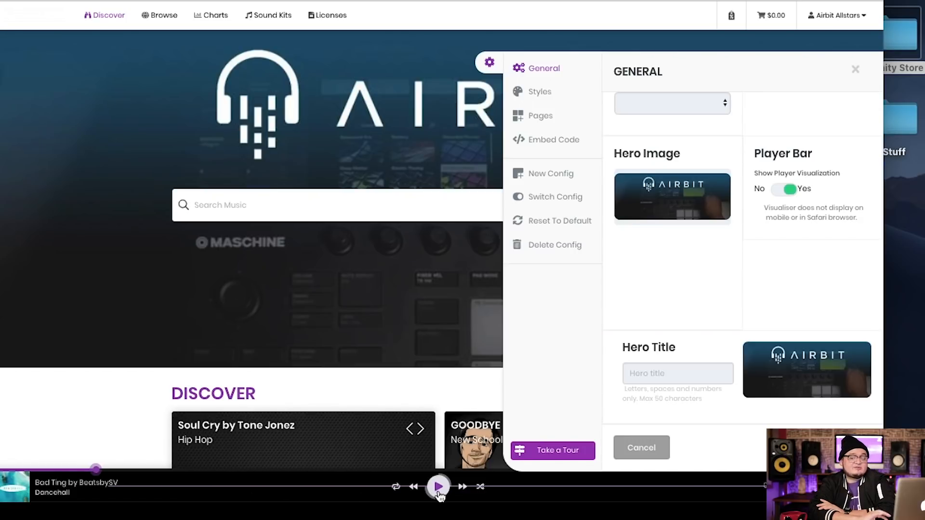
{"action": "left_click", "coordinate": [439, 488]}
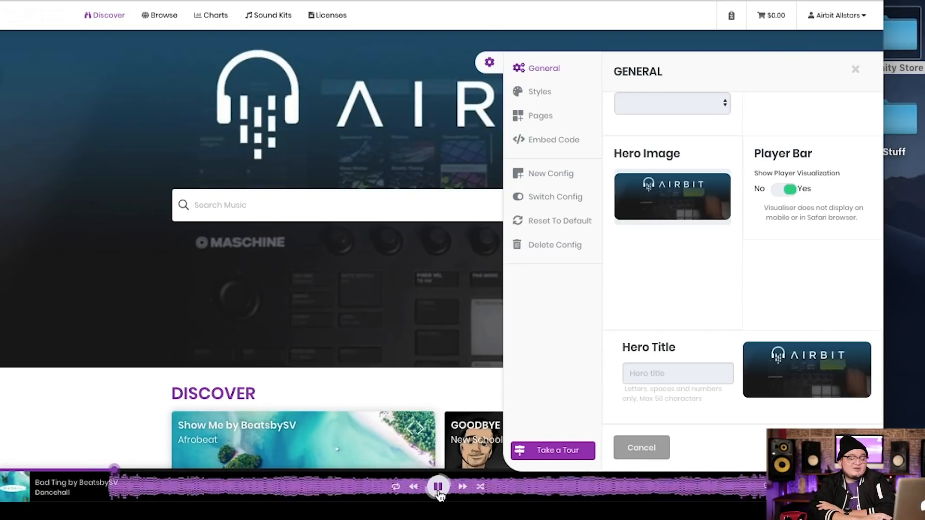
{"action": "left_click", "coordinate": [439, 487]}
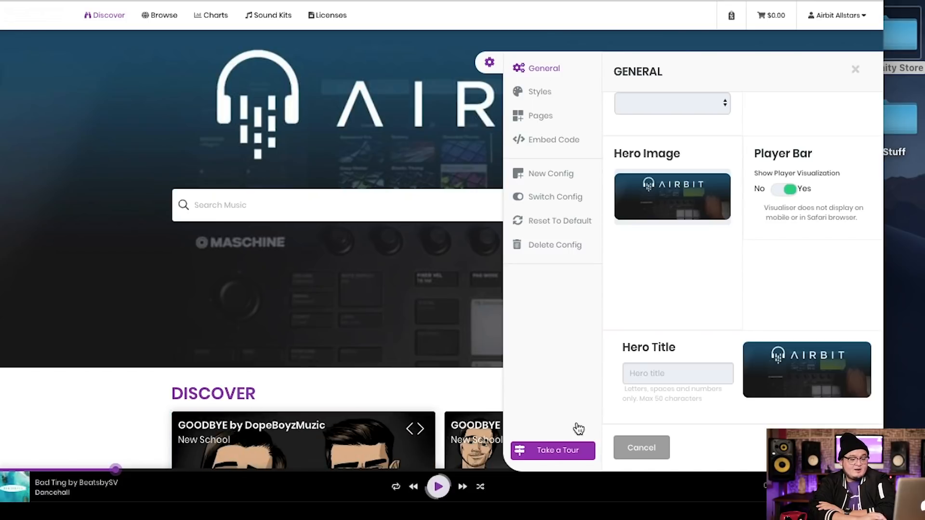
Step: Save the General settings and go to the Styles settings
{"action": "scroll", "coordinate": [804, 308], "scroll_direction": "down", "scroll_amount": 1}
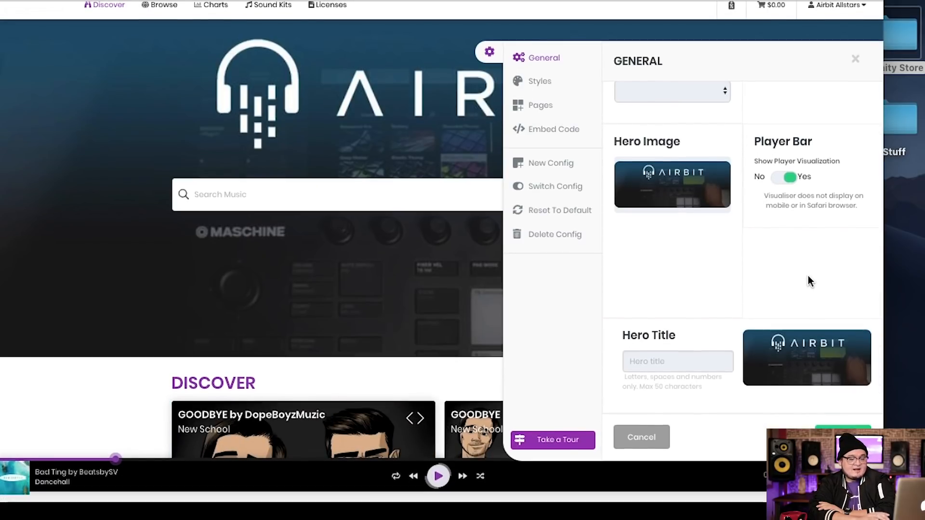
{"action": "scroll", "coordinate": [804, 300], "scroll_direction": "up", "scroll_amount": 5}
{"action": "scroll", "coordinate": [808, 276], "scroll_direction": "down", "scroll_amount": 5}
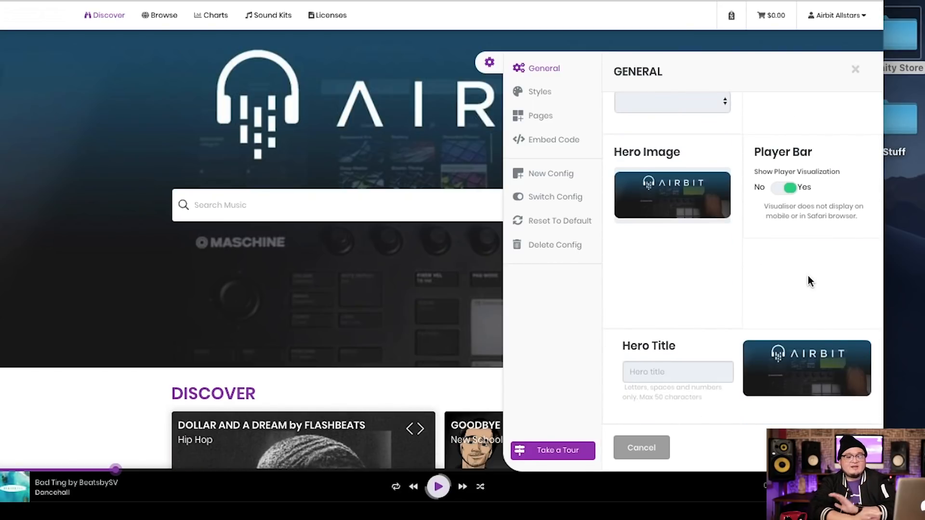
{"action": "scroll", "coordinate": [809, 277], "scroll_direction": "down", "scroll_amount": 1}
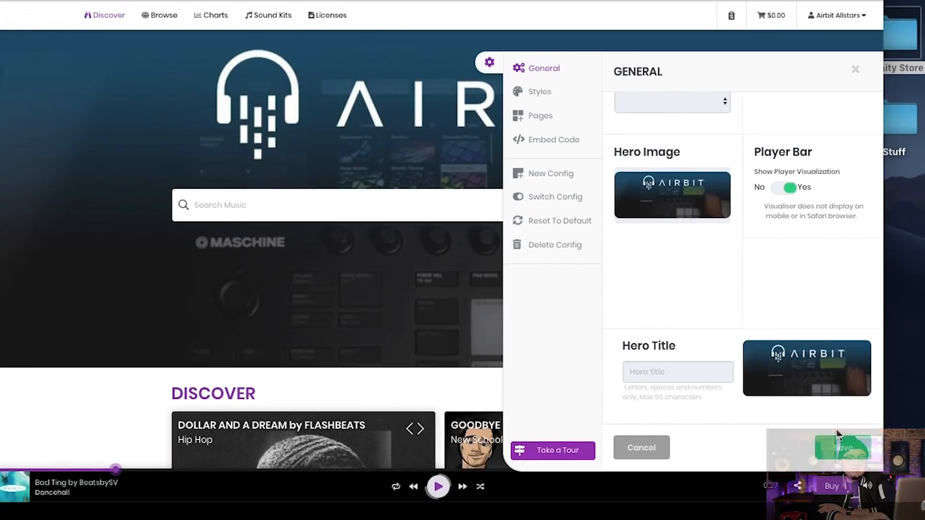
{"action": "left_click", "coordinate": [841, 449]}
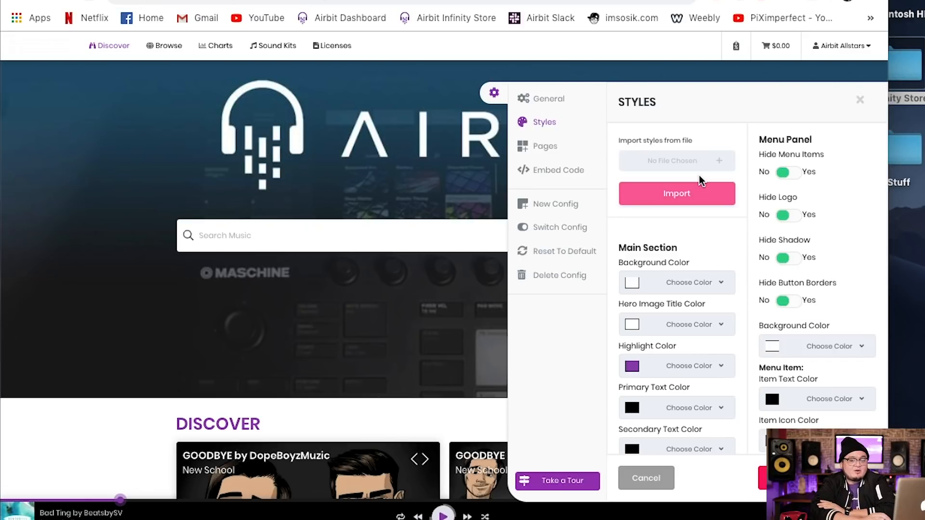
Step: Look through the color options for the Main Section, Menu Panel and Player Bar in the Styles settings
{"action": "scroll", "coordinate": [696, 182], "scroll_direction": "down", "scroll_amount": 2}
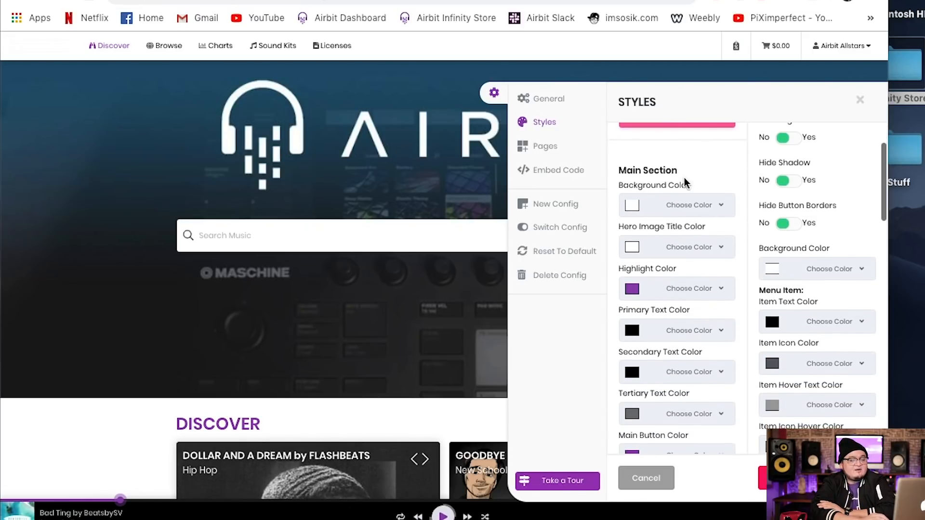
{"action": "scroll", "coordinate": [687, 183], "scroll_direction": "down", "scroll_amount": 2}
{"action": "scroll", "coordinate": [685, 181], "scroll_direction": "up", "scroll_amount": 2}
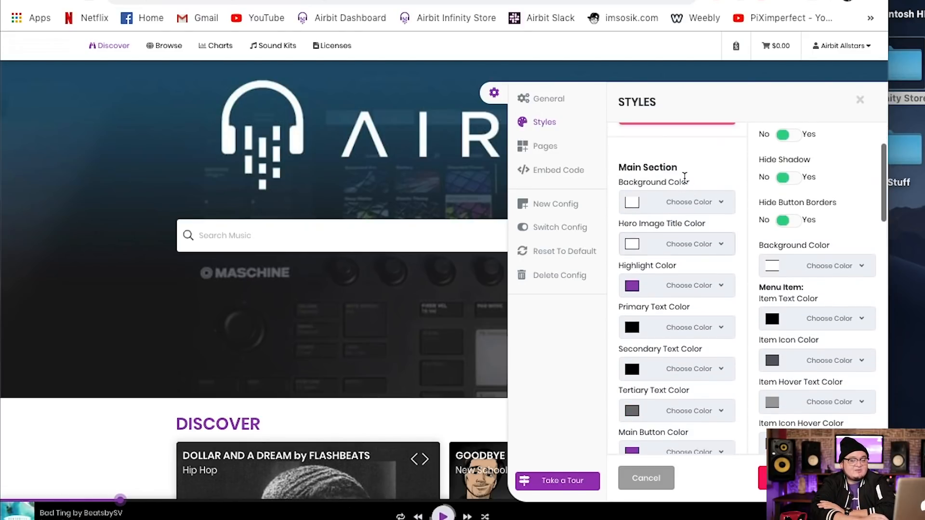
{"action": "scroll", "coordinate": [691, 191], "scroll_direction": "down", "scroll_amount": 5}
{"action": "scroll", "coordinate": [693, 195], "scroll_direction": "down", "scroll_amount": 5}
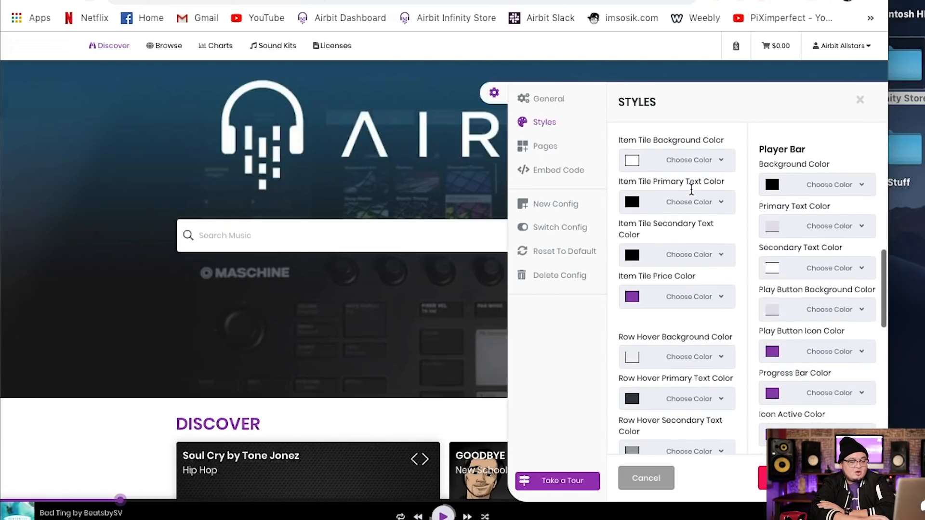
{"action": "scroll", "coordinate": [691, 189], "scroll_direction": "down", "scroll_amount": 12}
{"action": "scroll", "coordinate": [704, 340], "scroll_direction": "up", "scroll_amount": 8}
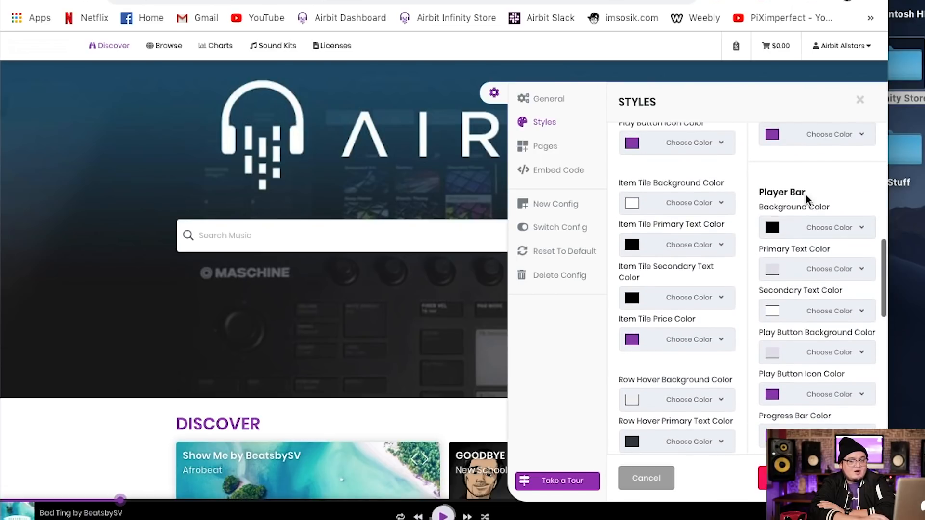
{"action": "scroll", "coordinate": [711, 243], "scroll_direction": "up", "scroll_amount": 7}
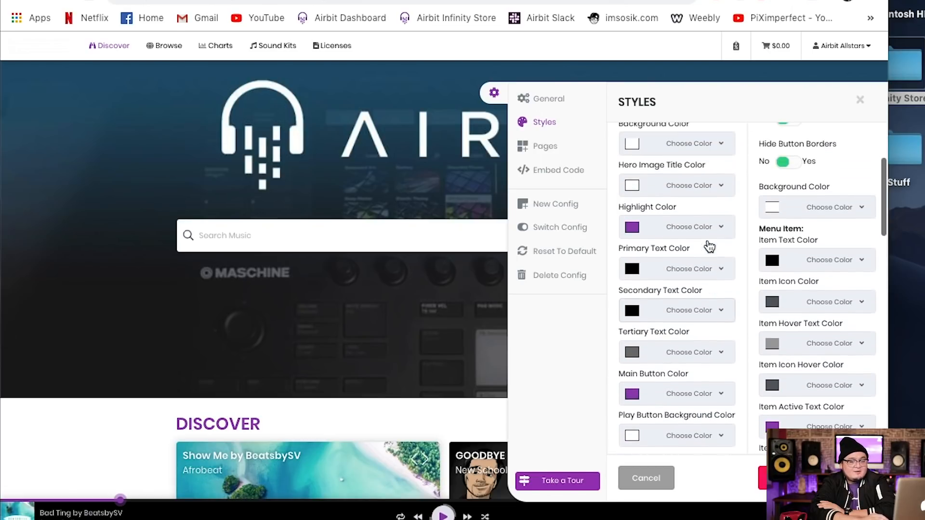
{"action": "scroll", "coordinate": [691, 232], "scroll_direction": "up", "scroll_amount": 3}
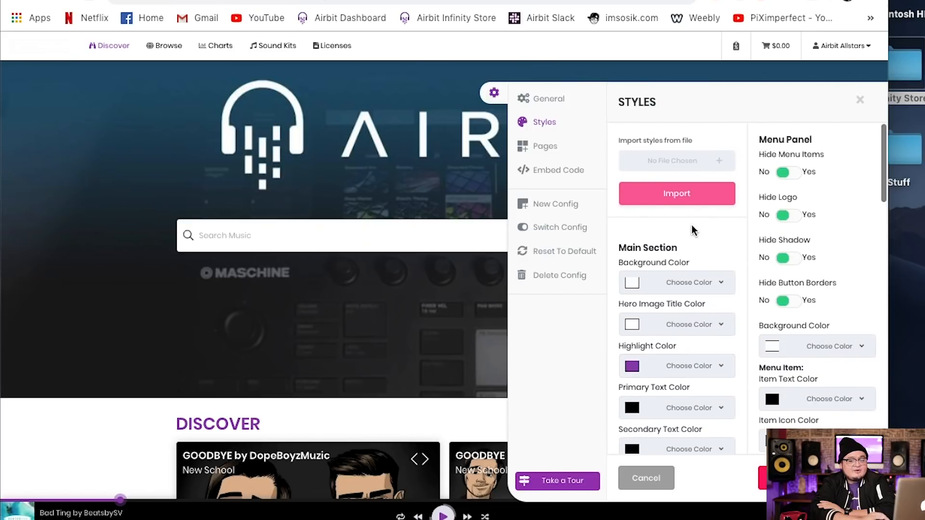
{"action": "scroll", "coordinate": [693, 232], "scroll_direction": "down", "scroll_amount": 3}
{"action": "scroll", "coordinate": [694, 227], "scroll_direction": "up", "scroll_amount": 1}
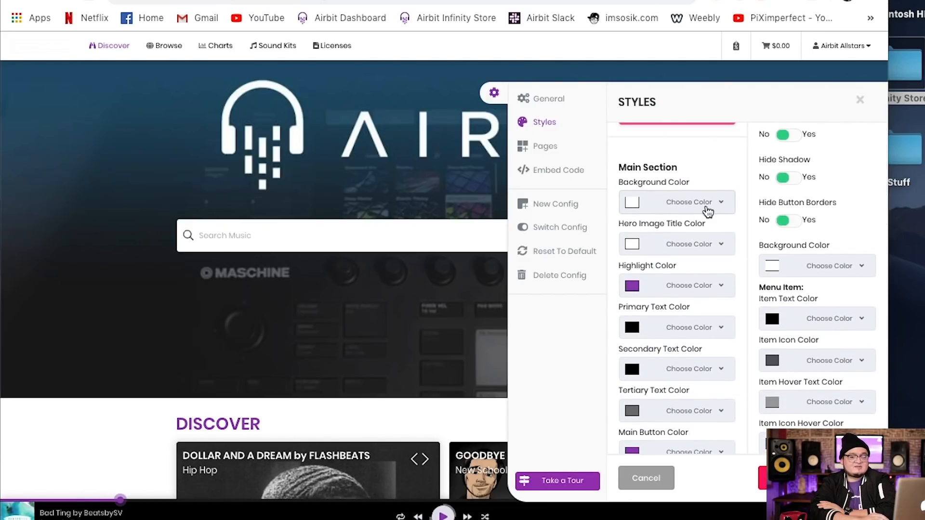
{"action": "left_click", "coordinate": [708, 212]}
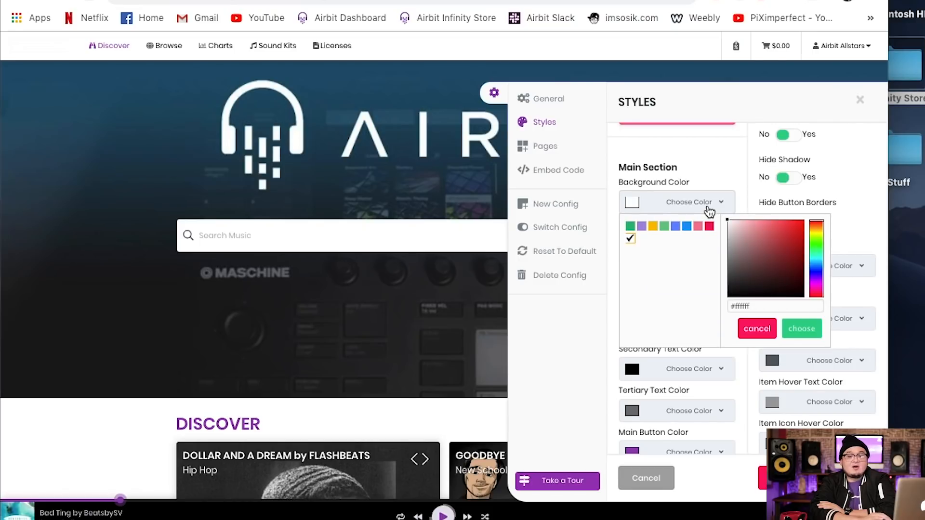
{"action": "left_click", "coordinate": [707, 208]}
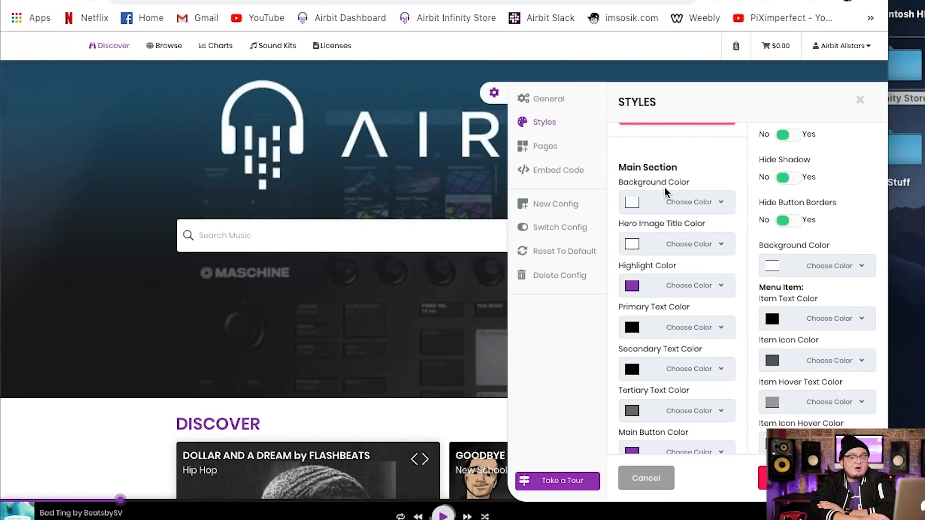
{"action": "left_click", "coordinate": [727, 209]}
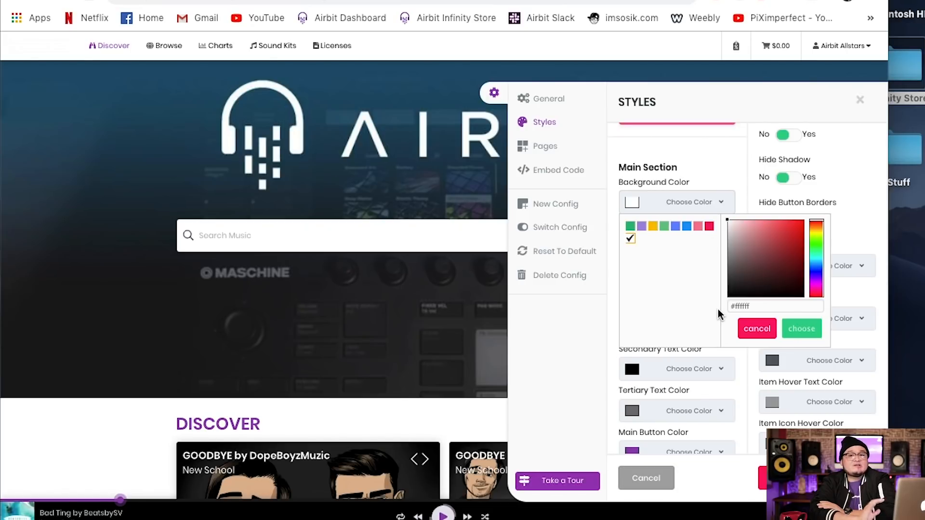
{"action": "left_click", "coordinate": [756, 329]}
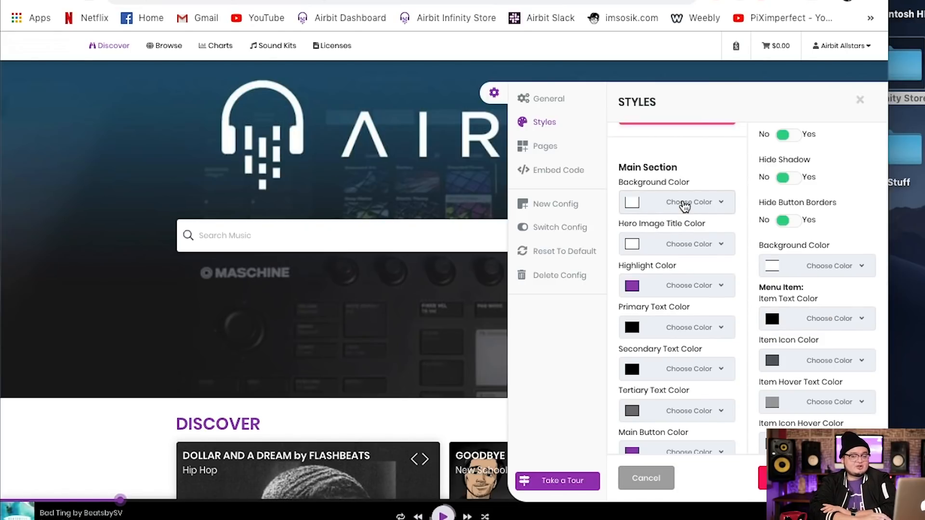
Step: Try yellow #fcc100 as the Main Section background color and preview it down the store page
{"action": "left_click", "coordinate": [684, 206]}
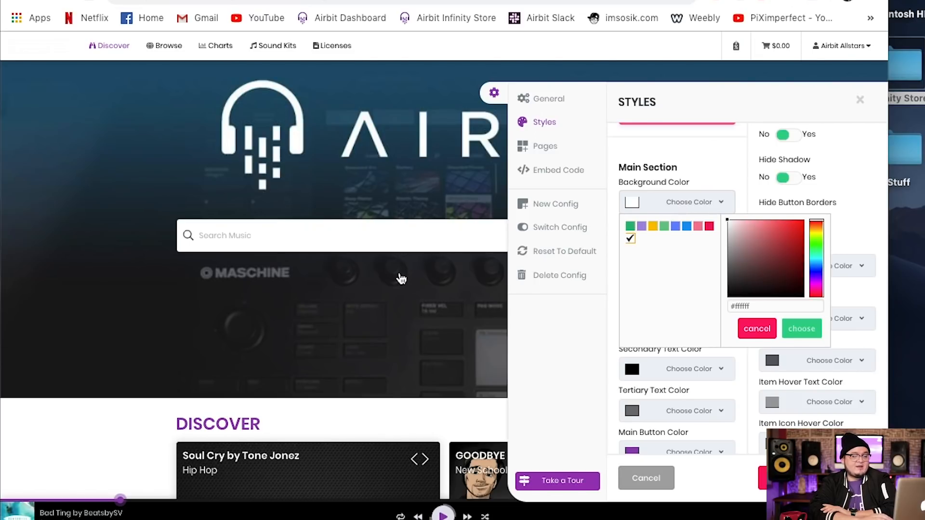
{"action": "scroll", "coordinate": [398, 276], "scroll_direction": "down", "scroll_amount": 2}
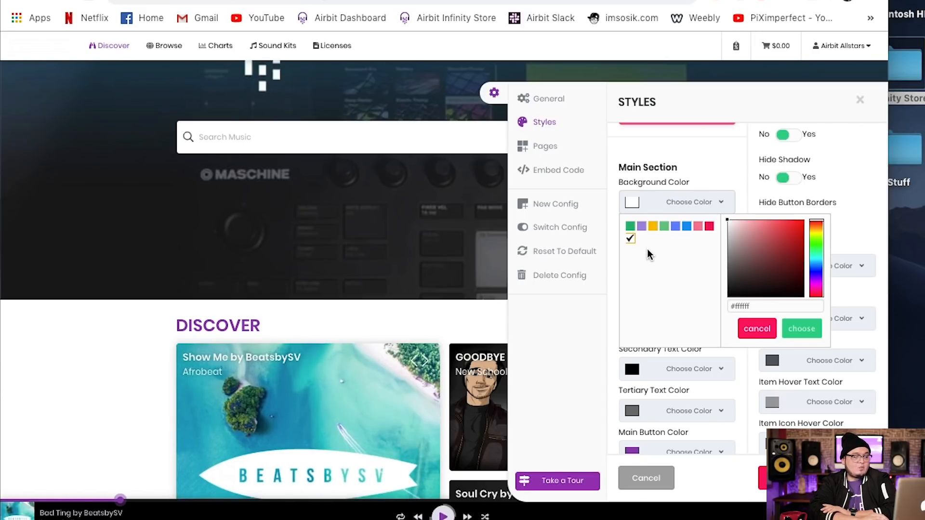
{"action": "left_click", "coordinate": [653, 227]}
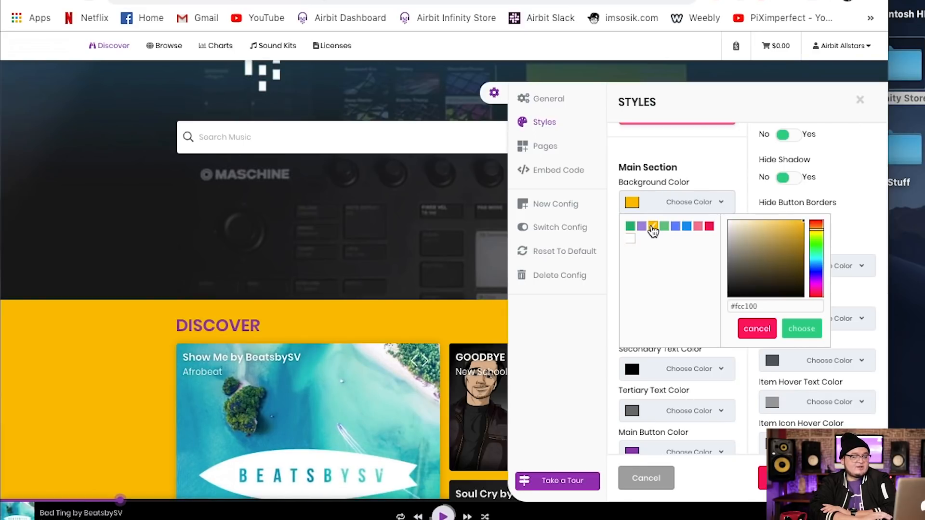
{"action": "scroll", "coordinate": [285, 337], "scroll_direction": "down", "scroll_amount": 4}
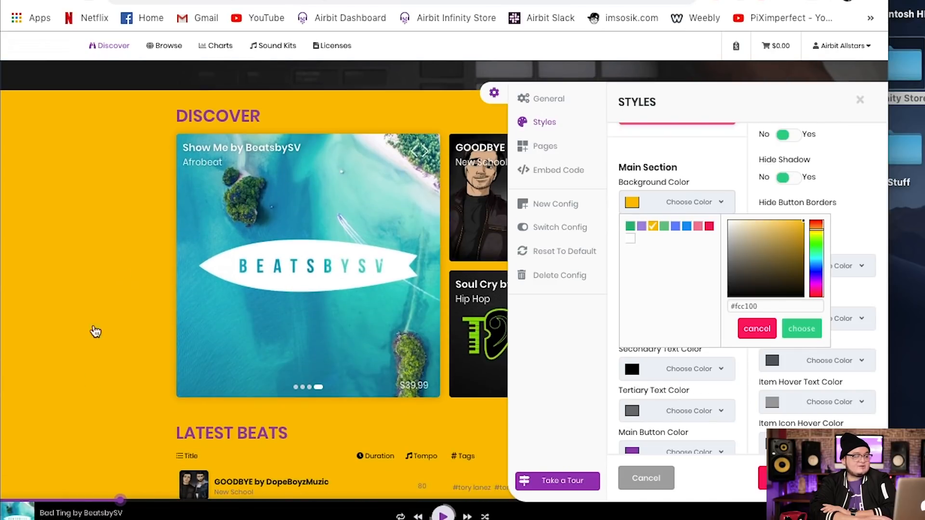
{"action": "scroll", "coordinate": [309, 248], "scroll_direction": "up", "scroll_amount": 3}
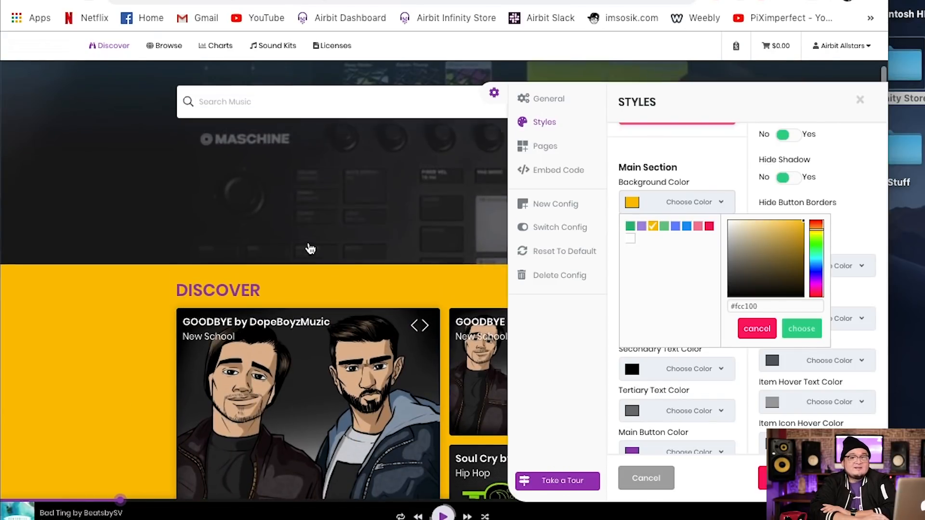
{"action": "scroll", "coordinate": [310, 248], "scroll_direction": "up", "scroll_amount": 1}
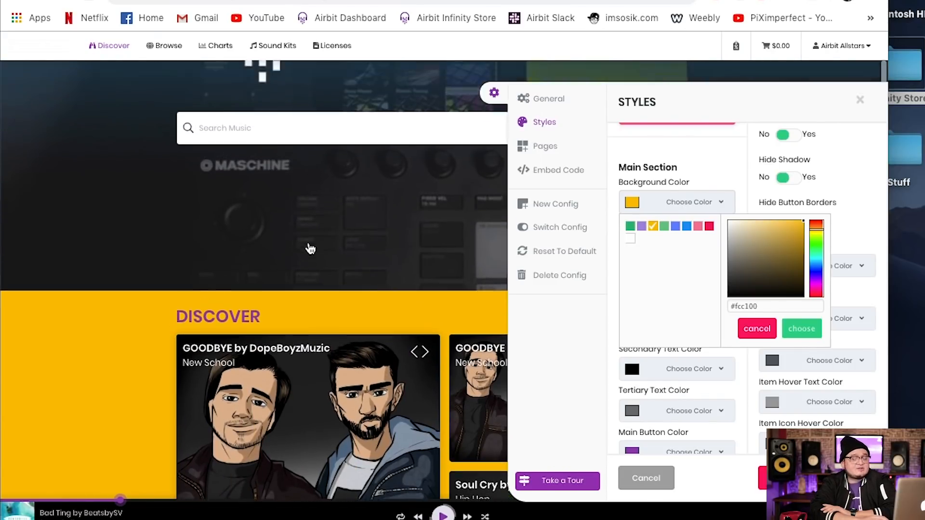
{"action": "scroll", "coordinate": [310, 248], "scroll_direction": "up", "scroll_amount": 2}
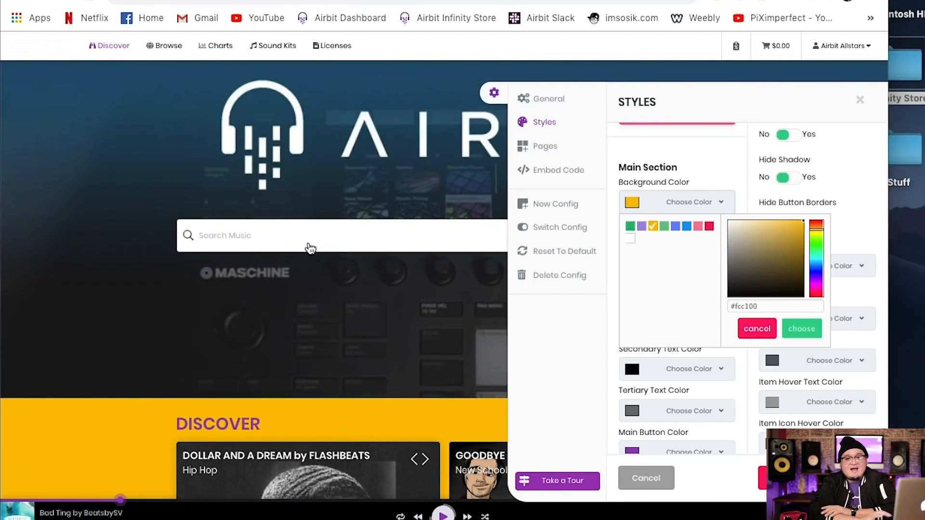
{"action": "scroll", "coordinate": [368, 306], "scroll_direction": "down", "scroll_amount": 5}
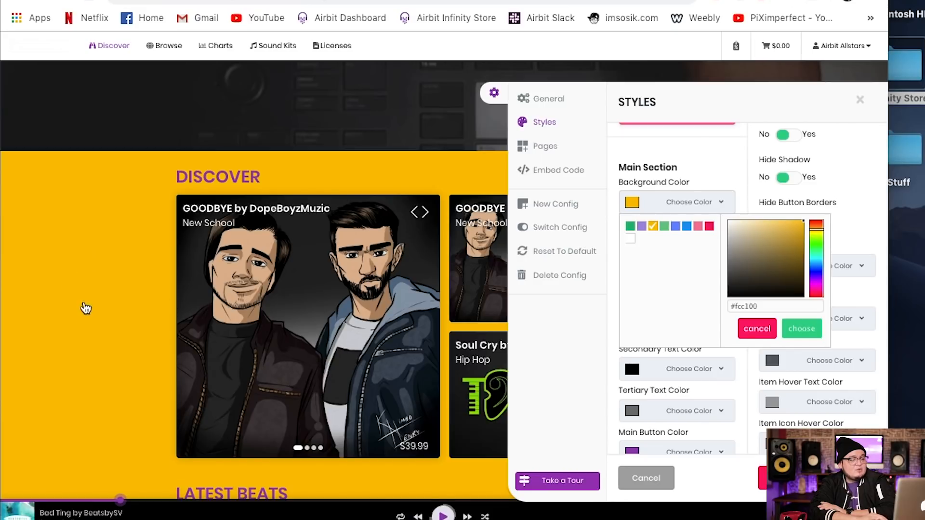
{"action": "scroll", "coordinate": [144, 389], "scroll_direction": "down", "scroll_amount": 4}
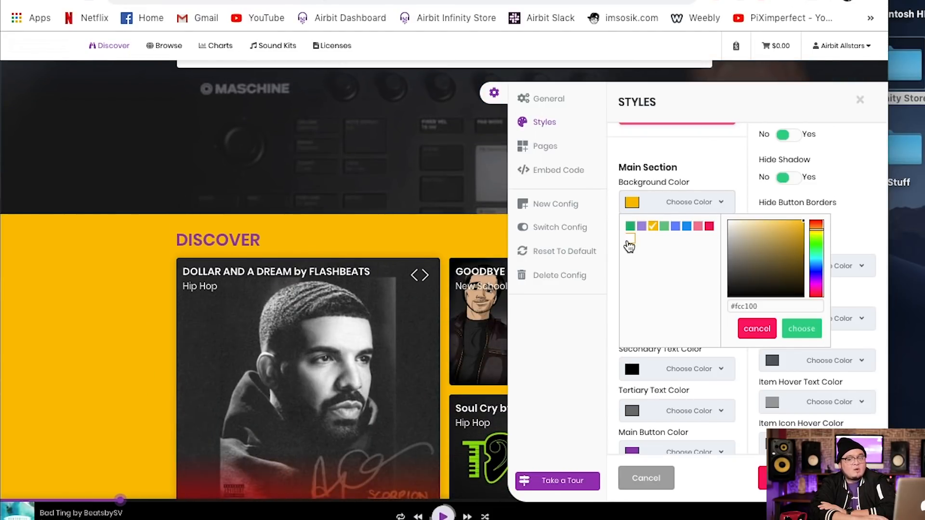
Step: Try green, light purple #a88add and dark purple #431e84 as the Main Section background color, and apply white #ffffff
{"action": "left_click", "coordinate": [630, 226]}
{"action": "left_click", "coordinate": [642, 227]}
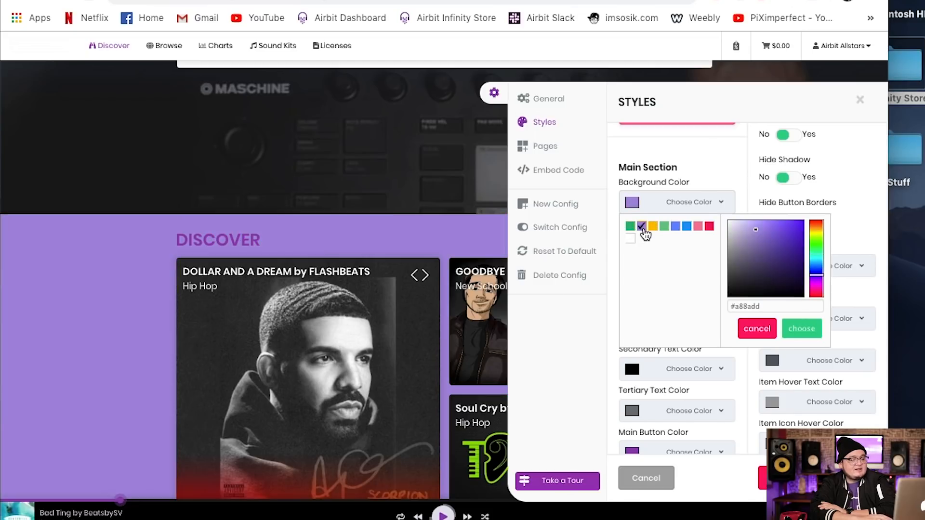
{"action": "left_click", "coordinate": [786, 258]}
{"action": "left_click", "coordinate": [789, 241]}
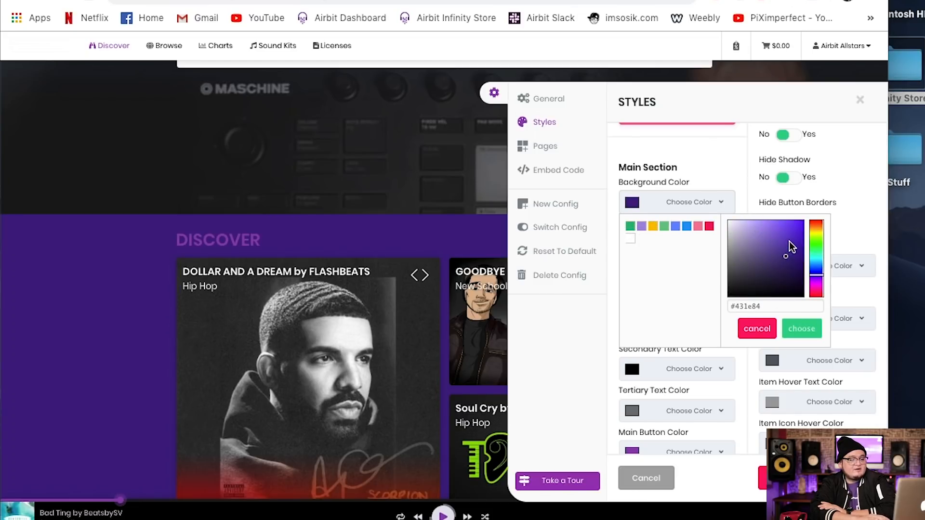
{"action": "left_click", "coordinate": [631, 240]}
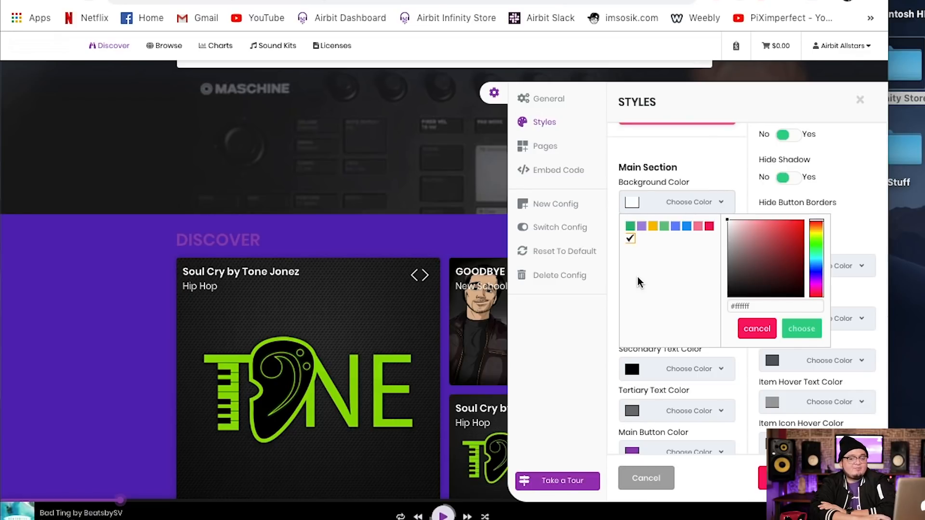
{"action": "left_click", "coordinate": [795, 333]}
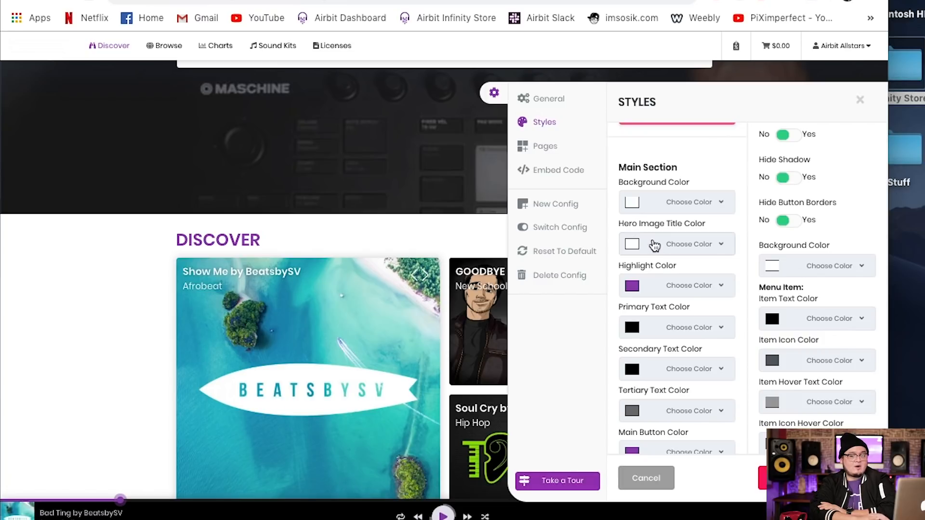
Step: Try purple #a88add as the Hero Image Title Color, and apply white #ffffff
{"action": "scroll", "coordinate": [659, 249], "scroll_direction": "up", "scroll_amount": 1}
{"action": "scroll", "coordinate": [657, 244], "scroll_direction": "up", "scroll_amount": 1}
{"action": "scroll", "coordinate": [657, 242], "scroll_direction": "down", "scroll_amount": 2}
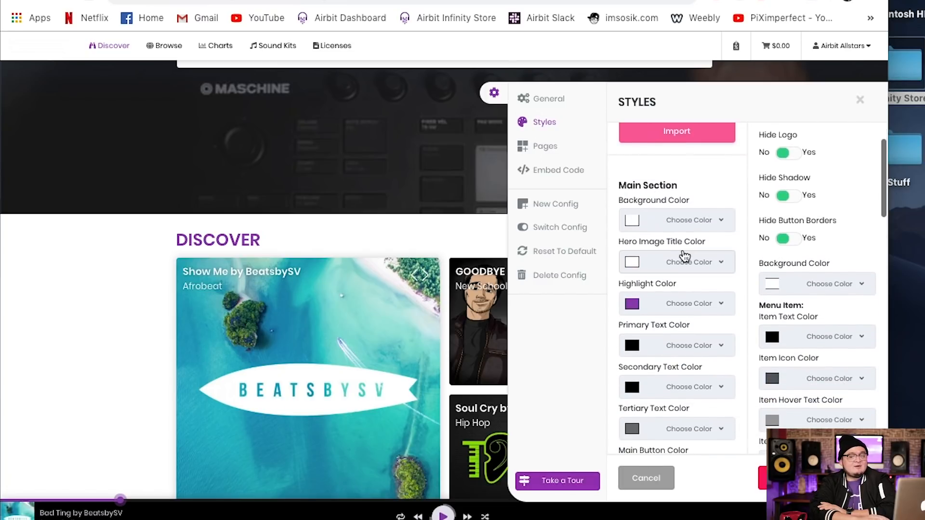
{"action": "left_click", "coordinate": [697, 263]}
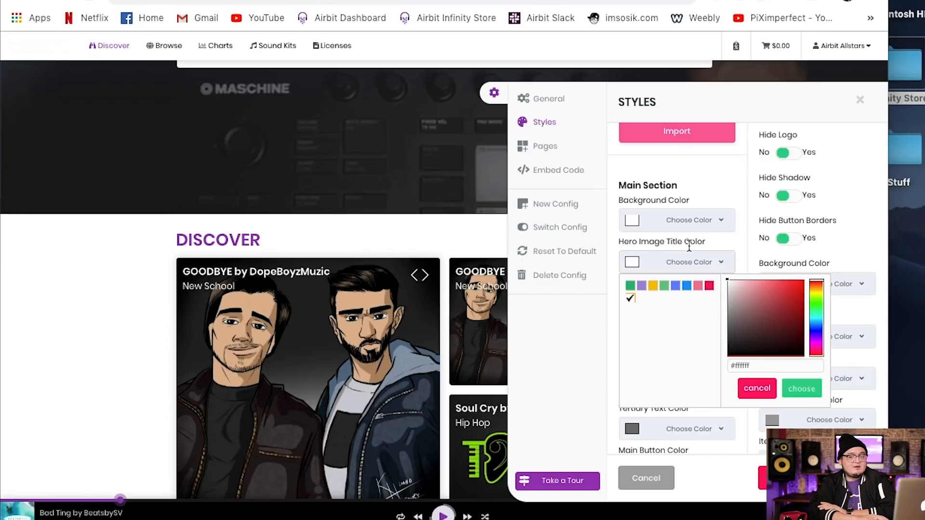
{"action": "scroll", "coordinate": [385, 188], "scroll_direction": "up", "scroll_amount": 4}
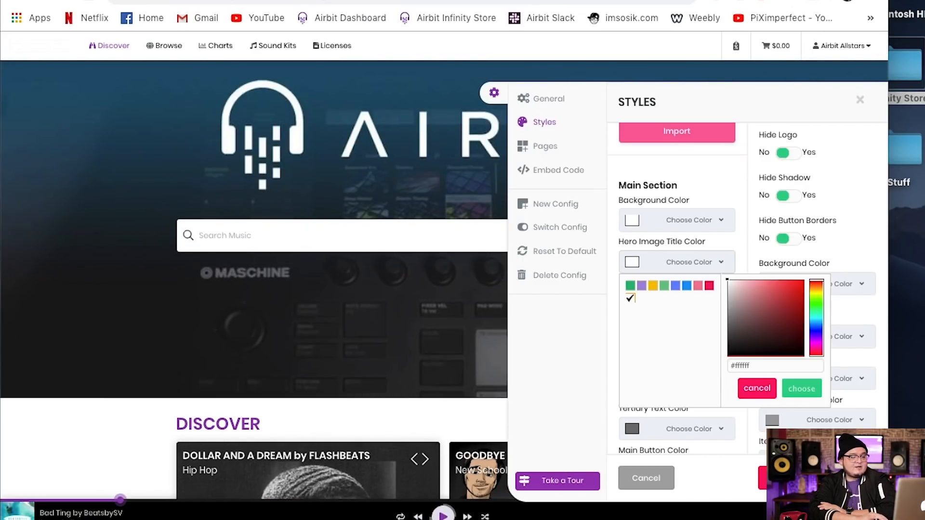
{"action": "left_click", "coordinate": [640, 285]}
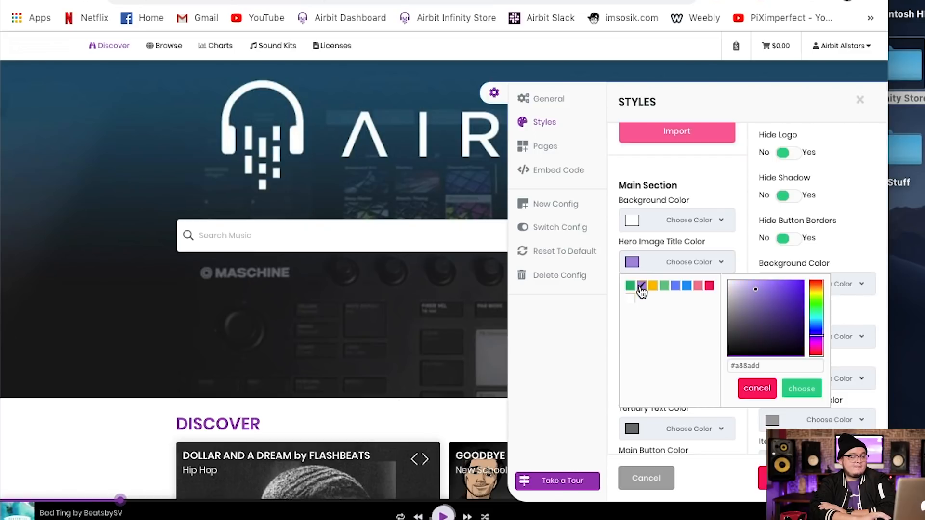
{"action": "left_click", "coordinate": [631, 297]}
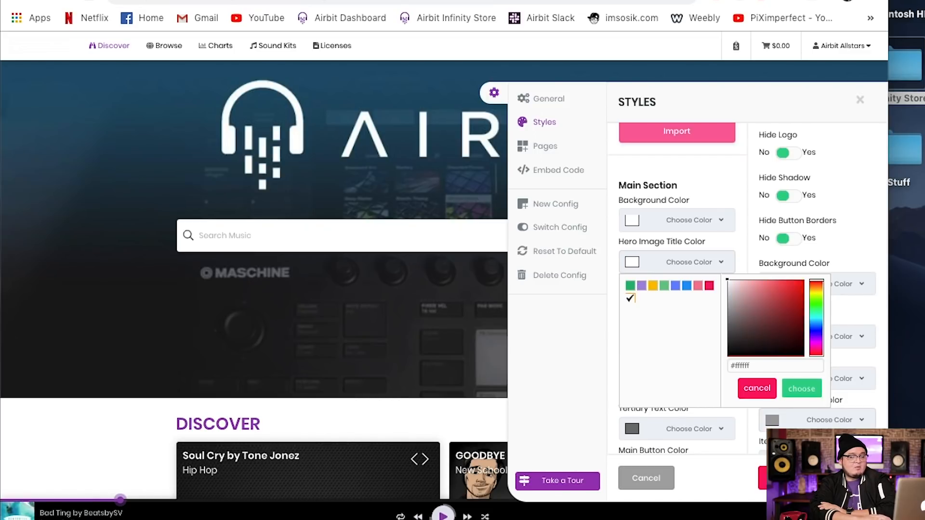
{"action": "left_click", "coordinate": [802, 388]}
Step: Try yellow #fcc100, green and blue #6887ff as the Main Section Highlight Color, and apply blue #2196f3
{"action": "left_click", "coordinate": [672, 312]}
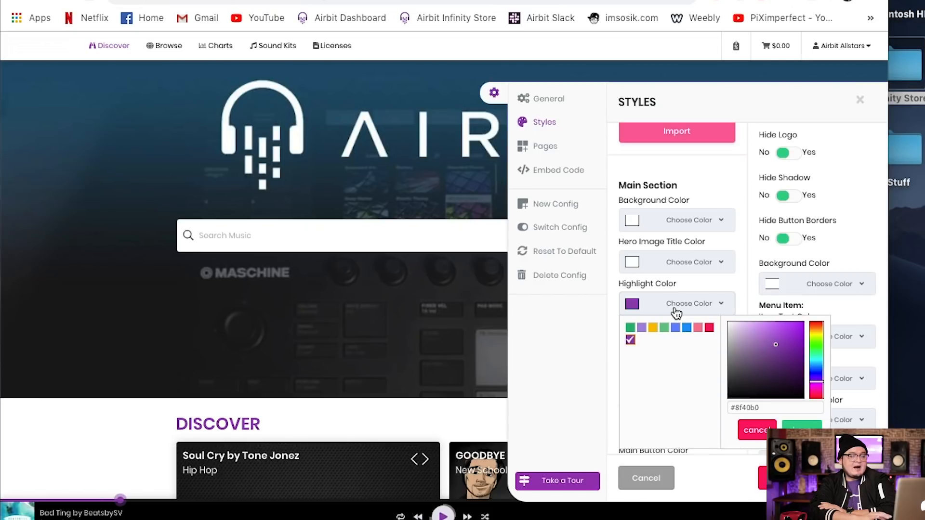
{"action": "left_click", "coordinate": [653, 329]}
{"action": "scroll", "coordinate": [411, 356], "scroll_direction": "down", "scroll_amount": 4}
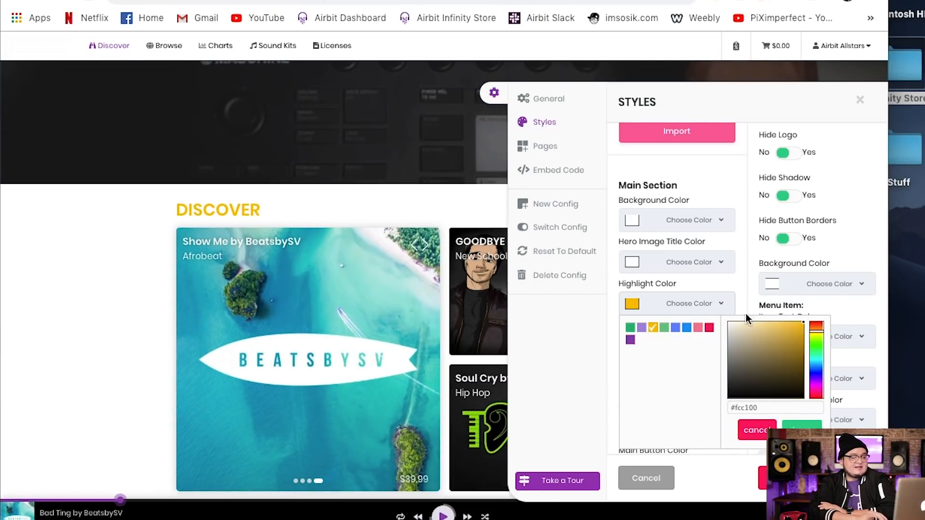
{"action": "left_click", "coordinate": [664, 327]}
{"action": "left_click", "coordinate": [675, 328]}
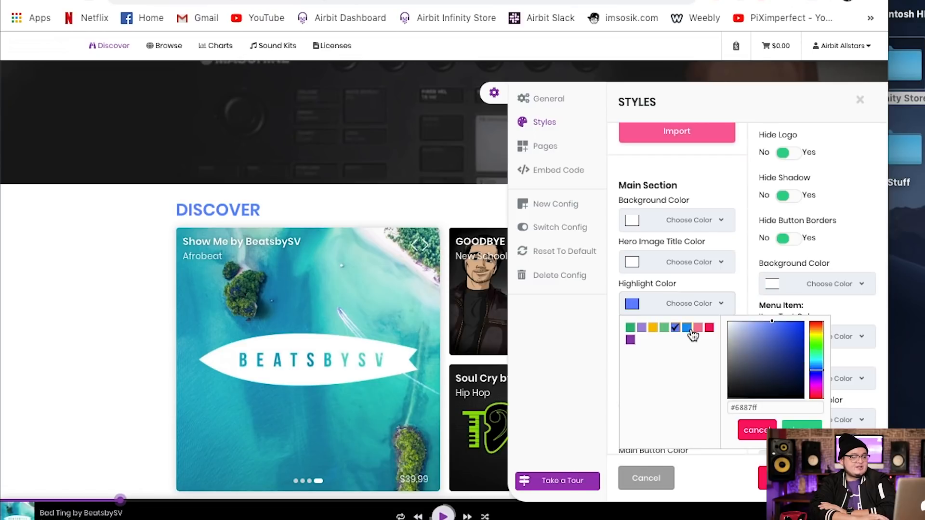
{"action": "left_click", "coordinate": [687, 328]}
{"action": "scroll", "coordinate": [413, 223], "scroll_direction": "up", "scroll_amount": 4}
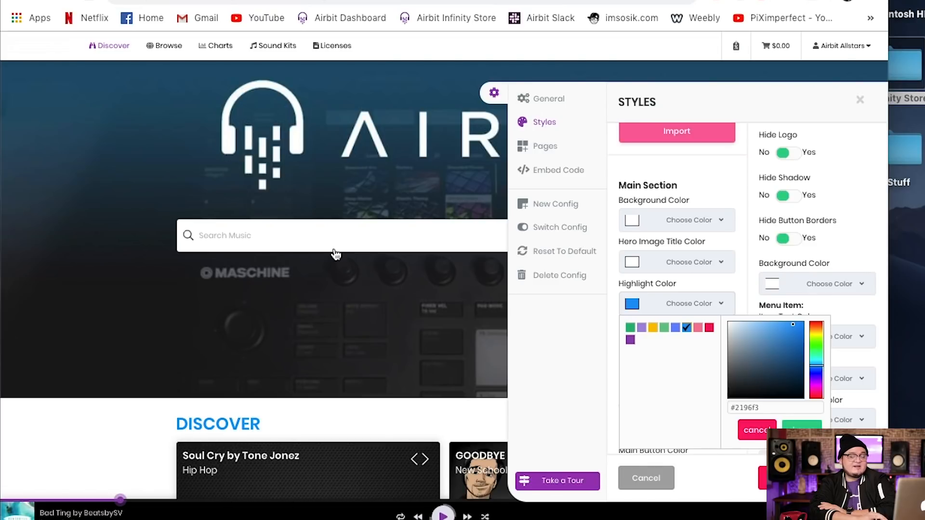
{"action": "left_click", "coordinate": [804, 427]}
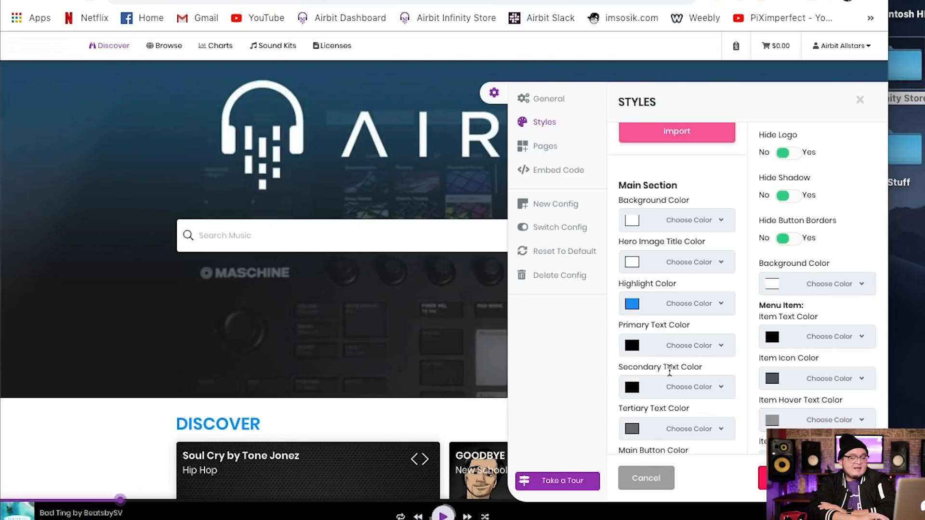
Step: Review the button, item tile, row hover, menu item and Player Bar color options across the Styles settings
{"action": "scroll", "coordinate": [675, 328], "scroll_direction": "down", "scroll_amount": 10}
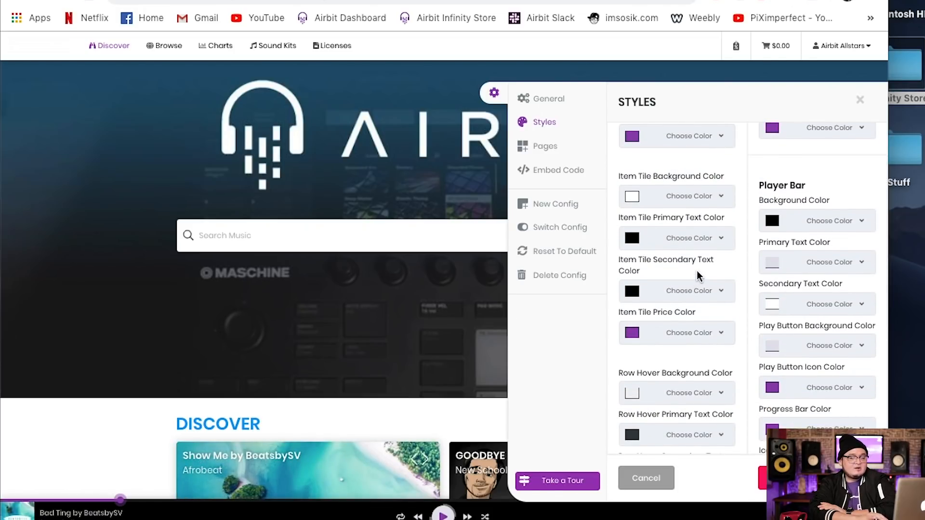
{"action": "scroll", "coordinate": [698, 275], "scroll_direction": "up", "scroll_amount": 3}
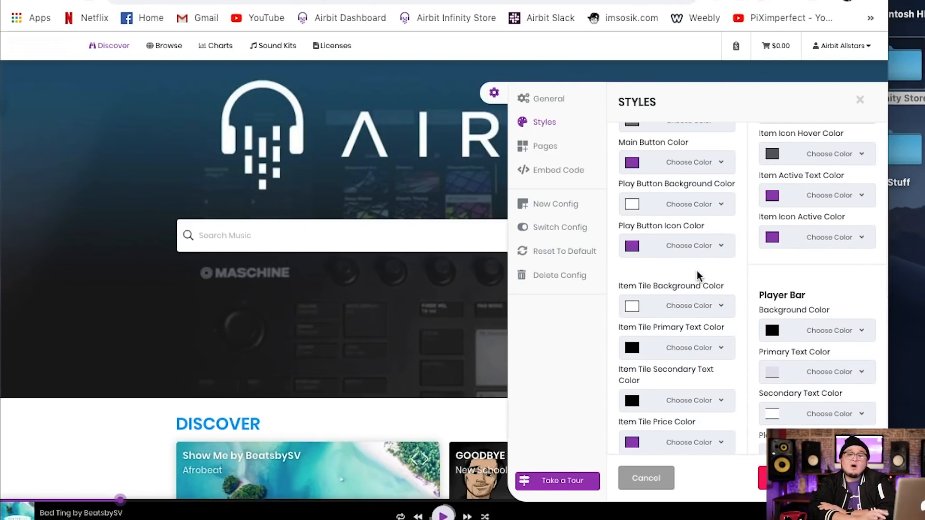
{"action": "scroll", "coordinate": [698, 276], "scroll_direction": "down", "scroll_amount": 5}
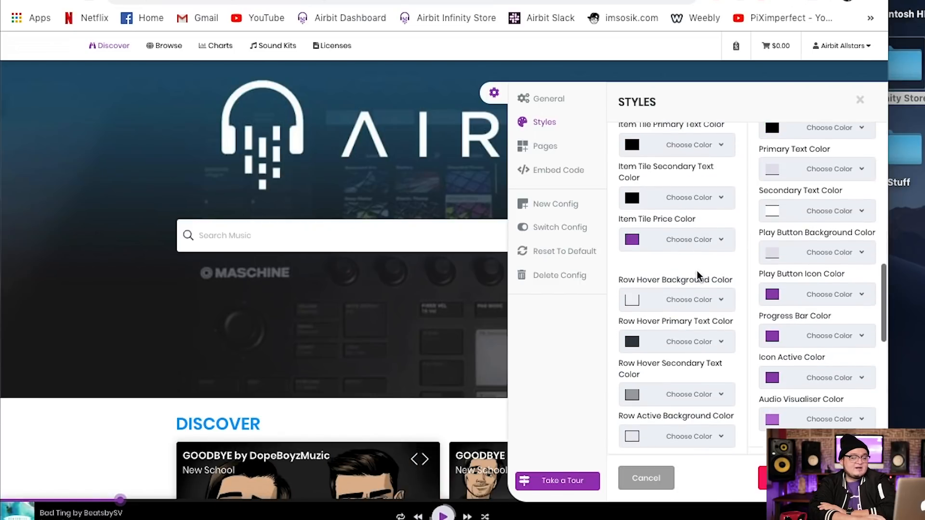
{"action": "scroll", "coordinate": [684, 388], "scroll_direction": "up", "scroll_amount": 1}
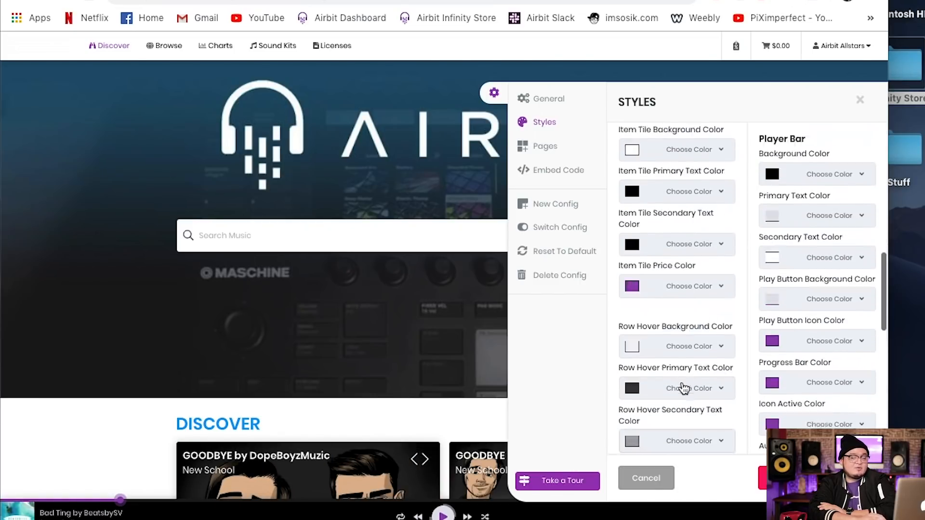
{"action": "scroll", "coordinate": [684, 388], "scroll_direction": "up", "scroll_amount": 7}
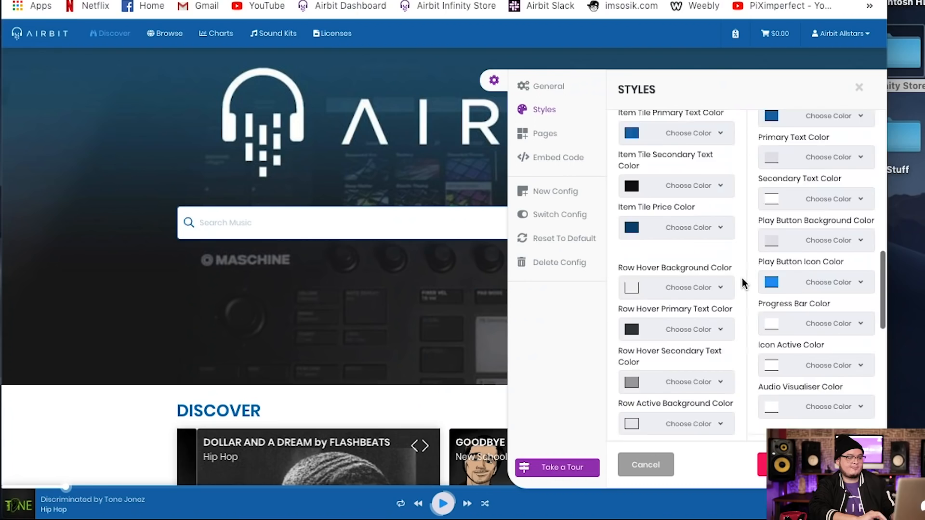
{"action": "scroll", "coordinate": [742, 284], "scroll_direction": "up", "scroll_amount": 10}
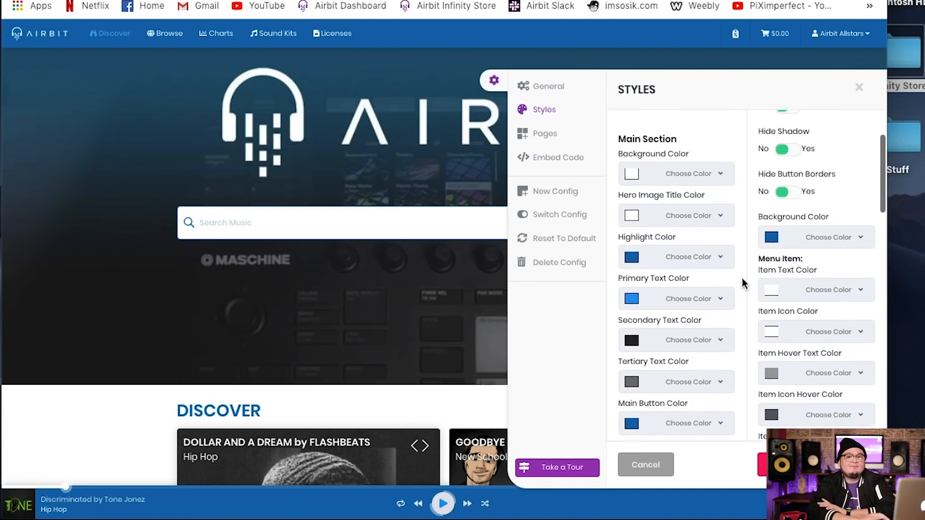
{"action": "scroll", "coordinate": [742, 284], "scroll_direction": "up", "scroll_amount": 3}
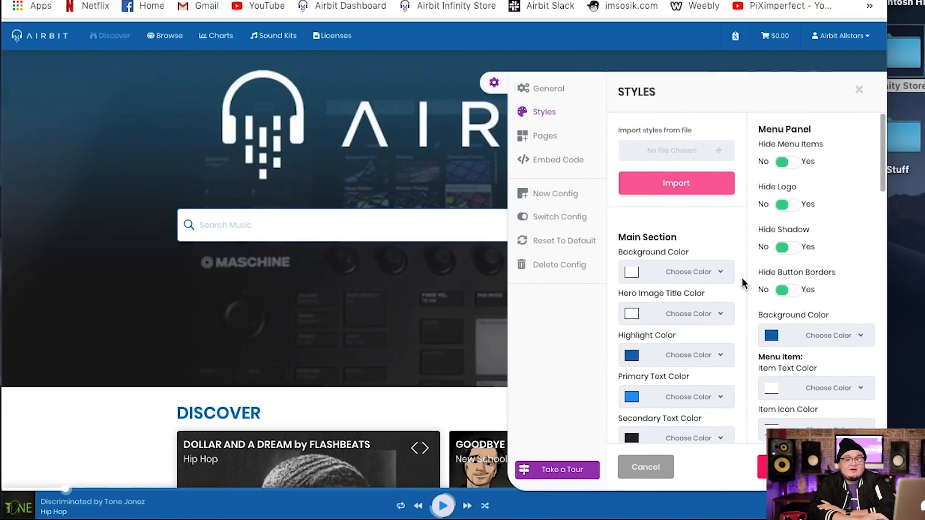
Step: Check the remaining Main Section and Player Bar color options, save the Styles settings and close the configuration panel
{"action": "scroll", "coordinate": [713, 290], "scroll_direction": "down", "scroll_amount": 7}
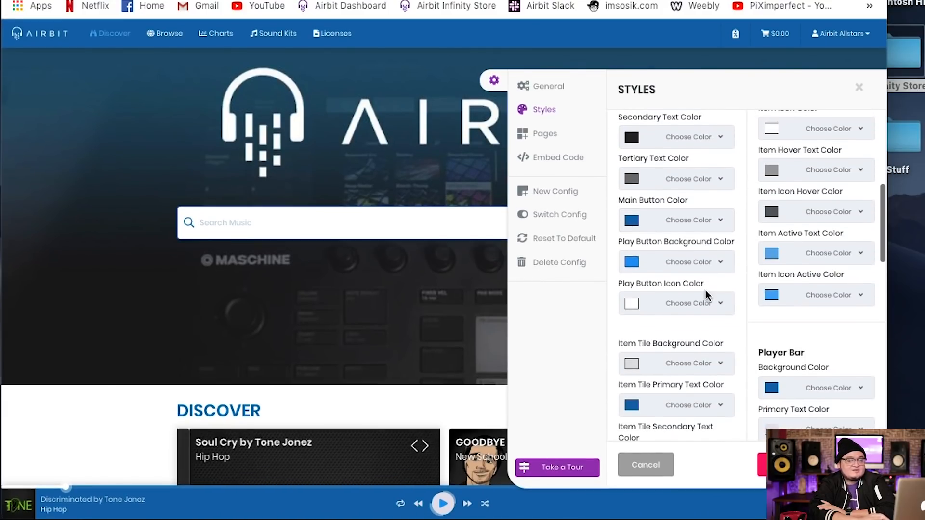
{"action": "scroll", "coordinate": [706, 295], "scroll_direction": "down", "scroll_amount": 4}
{"action": "scroll", "coordinate": [353, 353], "scroll_direction": "down", "scroll_amount": 10}
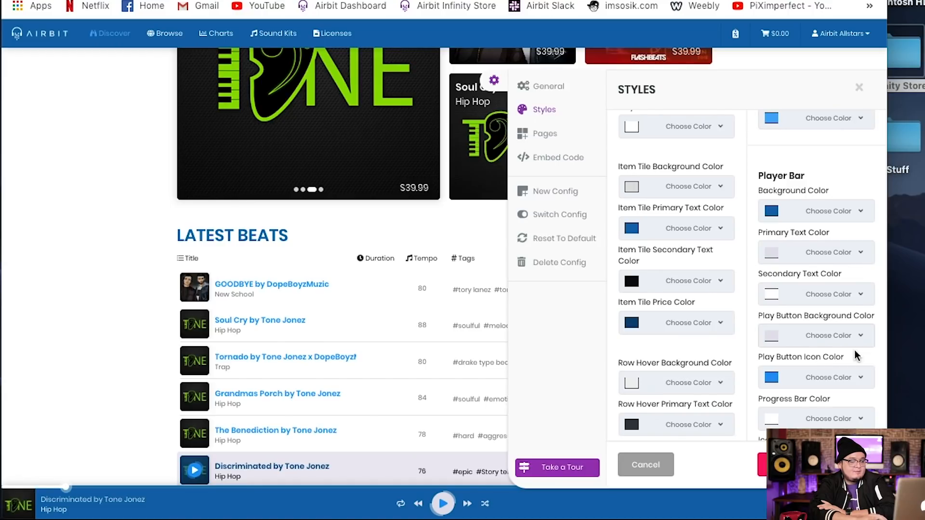
{"action": "left_click", "coordinate": [810, 465]}
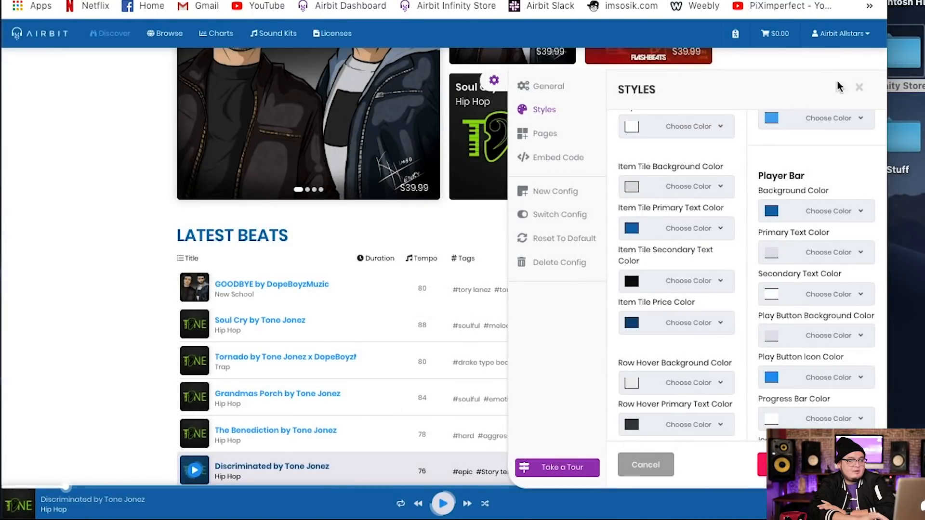
{"action": "left_click", "coordinate": [861, 89]}
Step: Examine the blue color scheme across the storefront's Discover, Latest Beats, Popular, Sound Kits and Licenses sections
{"action": "scroll", "coordinate": [462, 205], "scroll_direction": "up", "scroll_amount": 10}
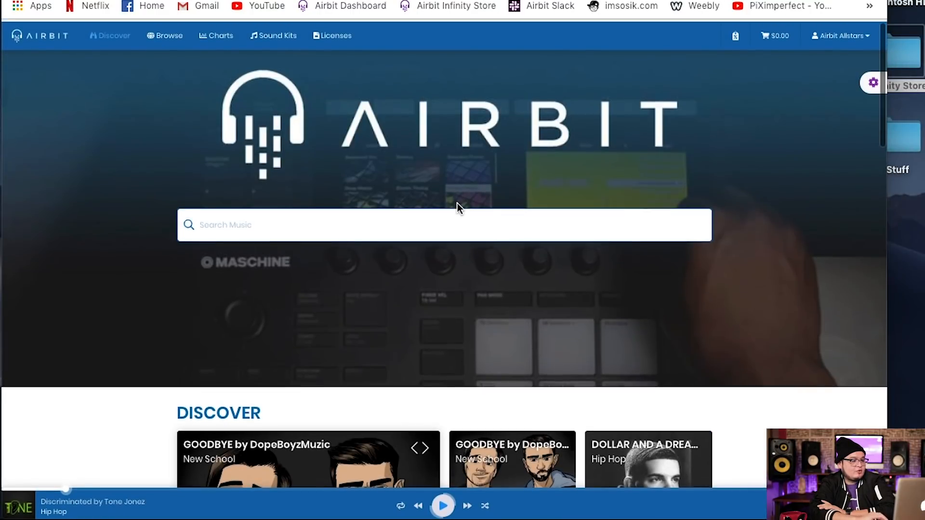
{"action": "scroll", "coordinate": [392, 326], "scroll_direction": "down", "scroll_amount": 10}
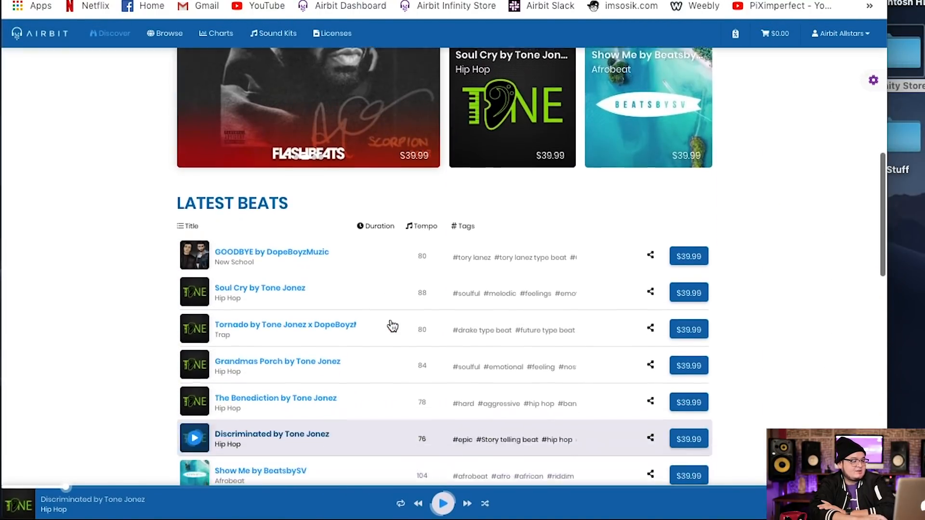
{"action": "scroll", "coordinate": [392, 326], "scroll_direction": "down", "scroll_amount": 5}
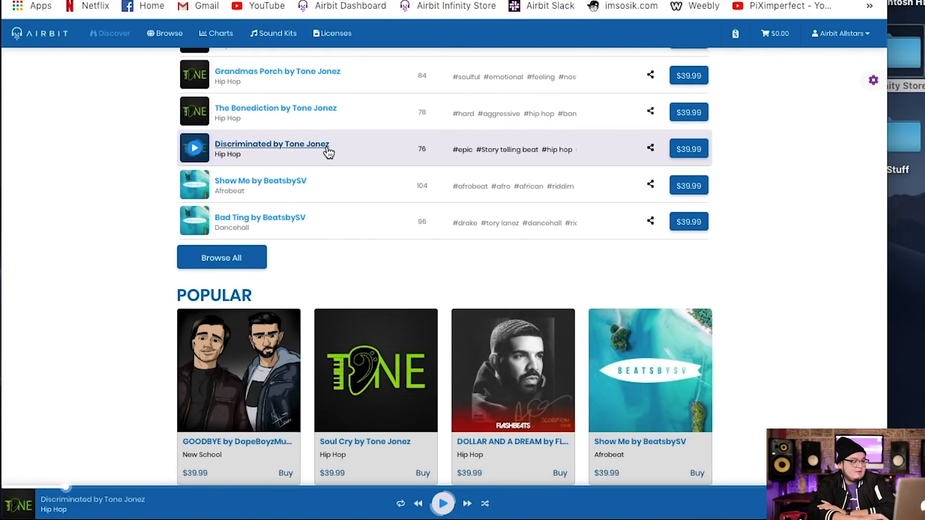
{"action": "scroll", "coordinate": [481, 253], "scroll_direction": "down", "scroll_amount": 4}
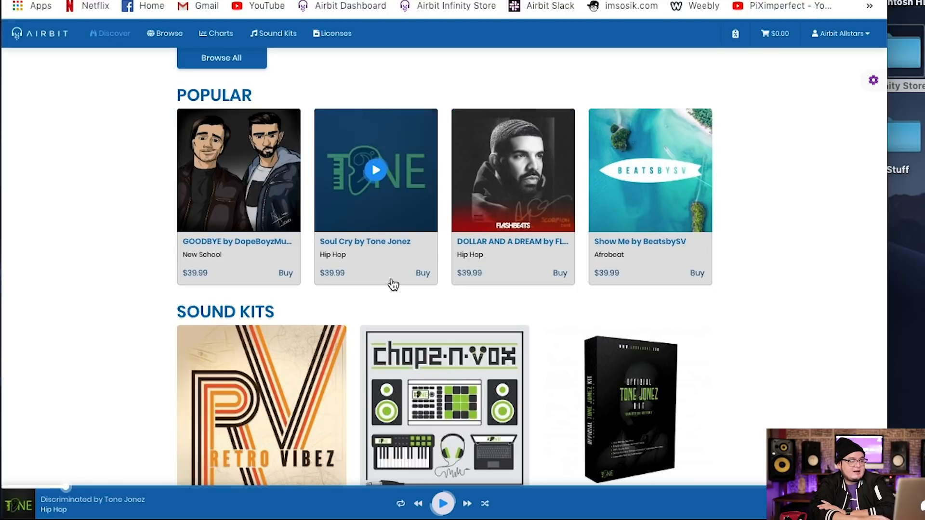
{"action": "scroll", "coordinate": [777, 301], "scroll_direction": "down", "scroll_amount": 7}
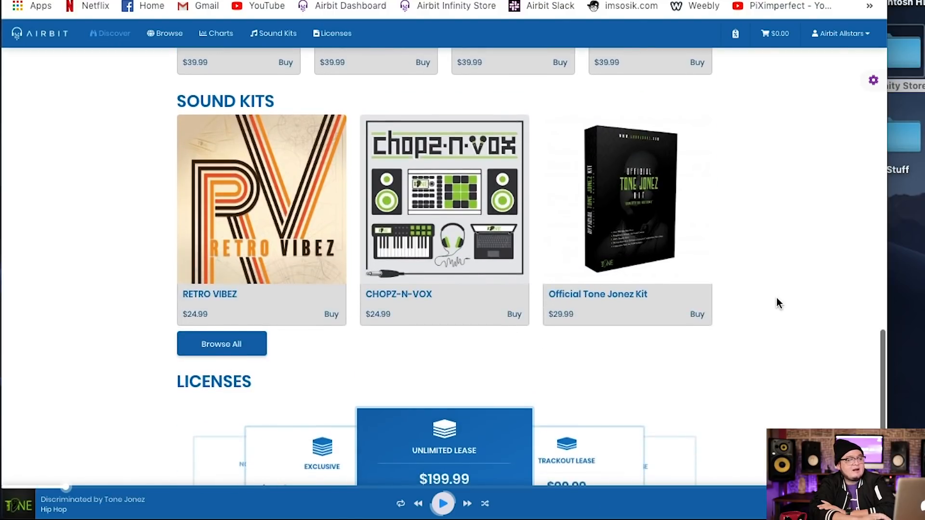
{"action": "scroll", "coordinate": [776, 303], "scroll_direction": "down", "scroll_amount": 2}
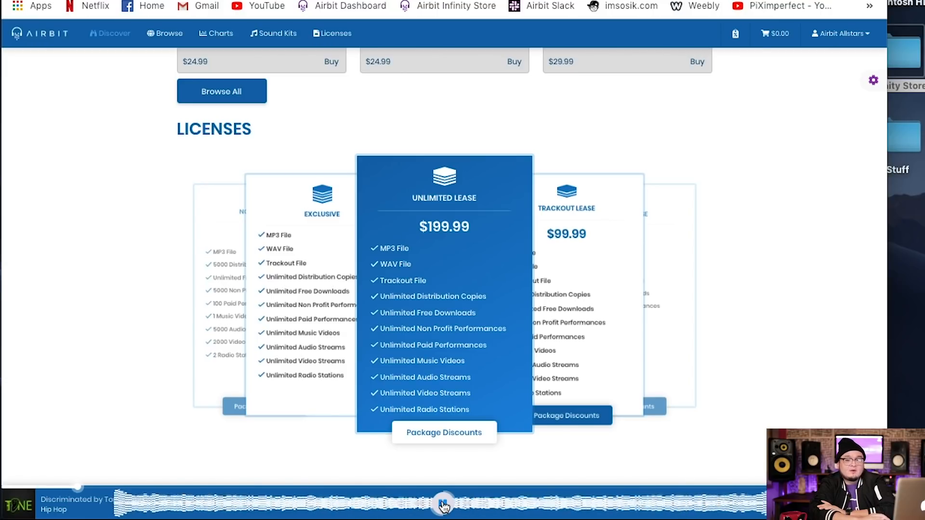
{"action": "scroll", "coordinate": [767, 313], "scroll_direction": "up", "scroll_amount": 8}
{"action": "scroll", "coordinate": [767, 314], "scroll_direction": "up", "scroll_amount": 20}
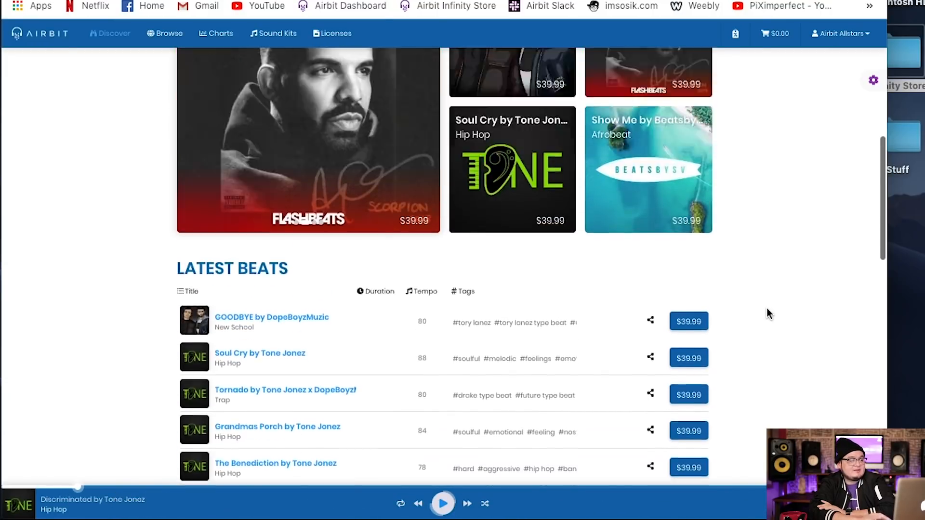
{"action": "scroll", "coordinate": [767, 313], "scroll_direction": "down", "scroll_amount": 3}
{"action": "scroll", "coordinate": [767, 313], "scroll_direction": "up", "scroll_amount": 3}
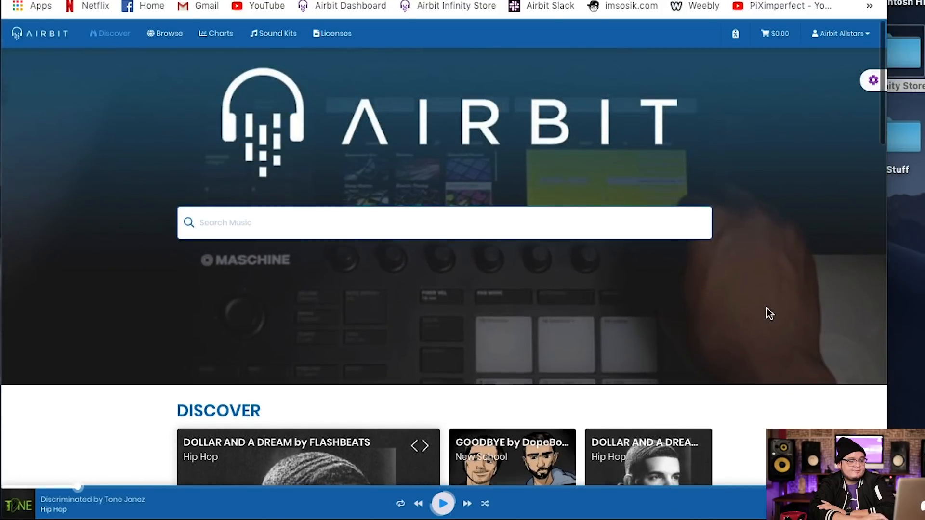
Step: Reopen the Styles settings, check the row, Player Bar and text field colors, save the configuration and close the panel
{"action": "left_click", "coordinate": [872, 81]}
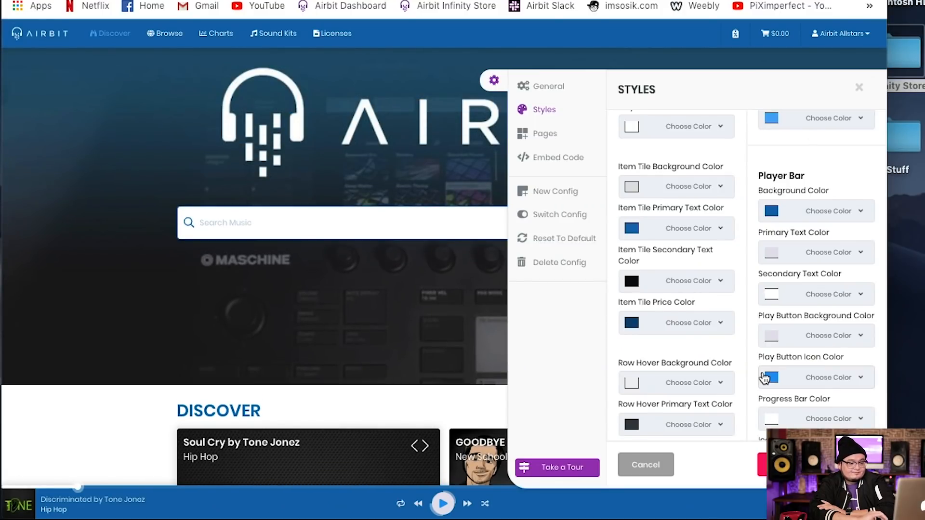
{"action": "scroll", "coordinate": [764, 379], "scroll_direction": "down", "scroll_amount": 3}
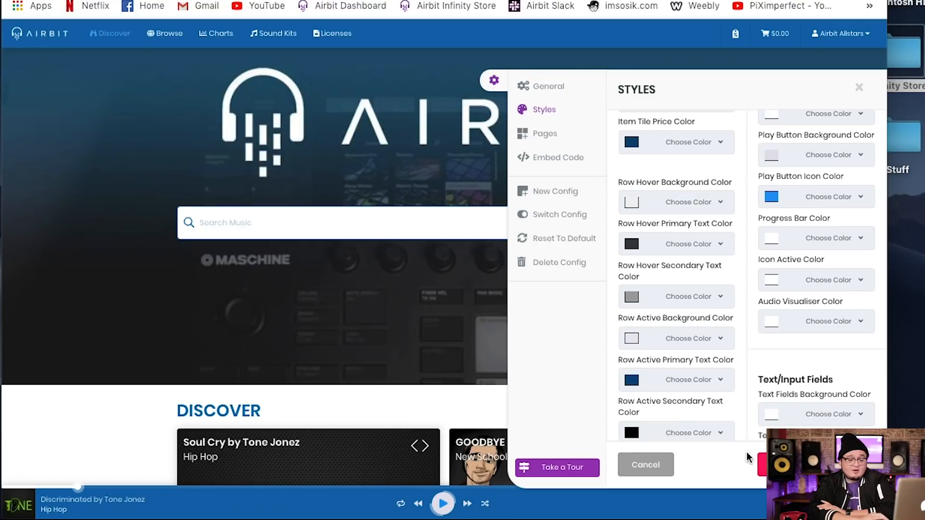
{"action": "scroll", "coordinate": [810, 377], "scroll_direction": "down", "scroll_amount": 5}
{"action": "scroll", "coordinate": [808, 376], "scroll_direction": "up", "scroll_amount": 15}
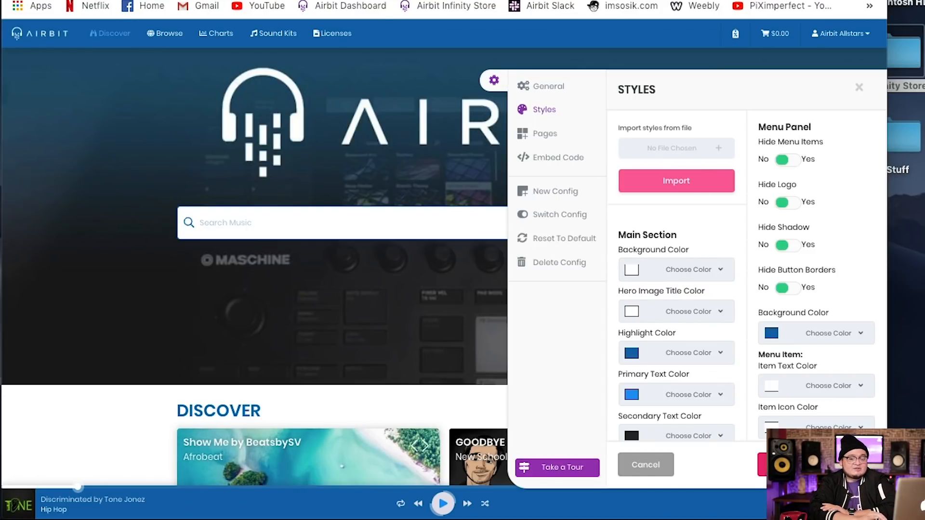
{"action": "left_click", "coordinate": [815, 465]}
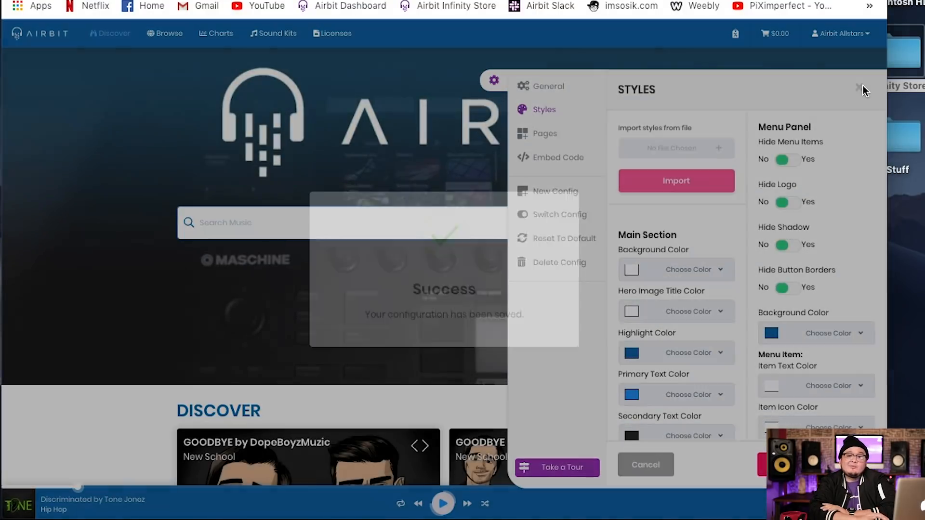
{"action": "left_click", "coordinate": [861, 88]}
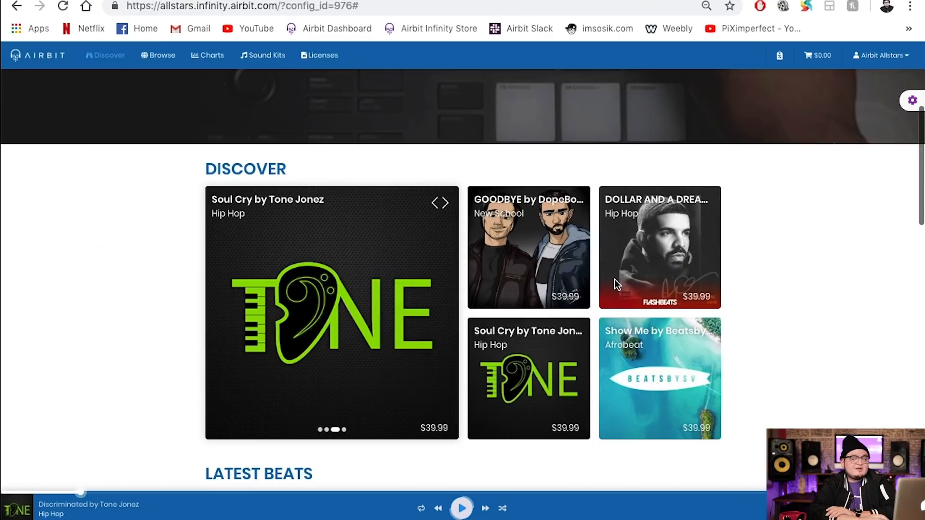
Step: Review the saved storefront design from the Discover section down to the Licenses and back to the hero image
{"action": "scroll", "coordinate": [641, 274], "scroll_direction": "down", "scroll_amount": 10}
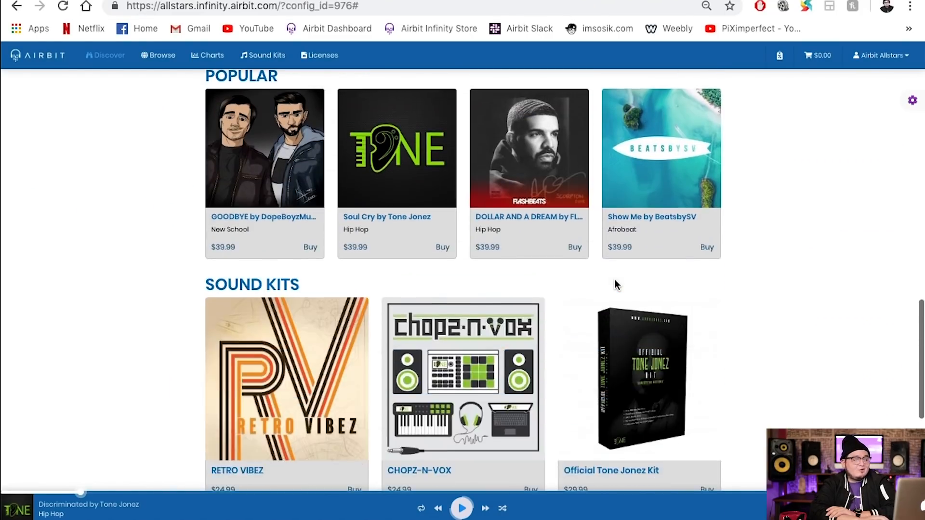
{"action": "scroll", "coordinate": [615, 284], "scroll_direction": "down", "scroll_amount": 4}
{"action": "scroll", "coordinate": [615, 285], "scroll_direction": "down", "scroll_amount": 5}
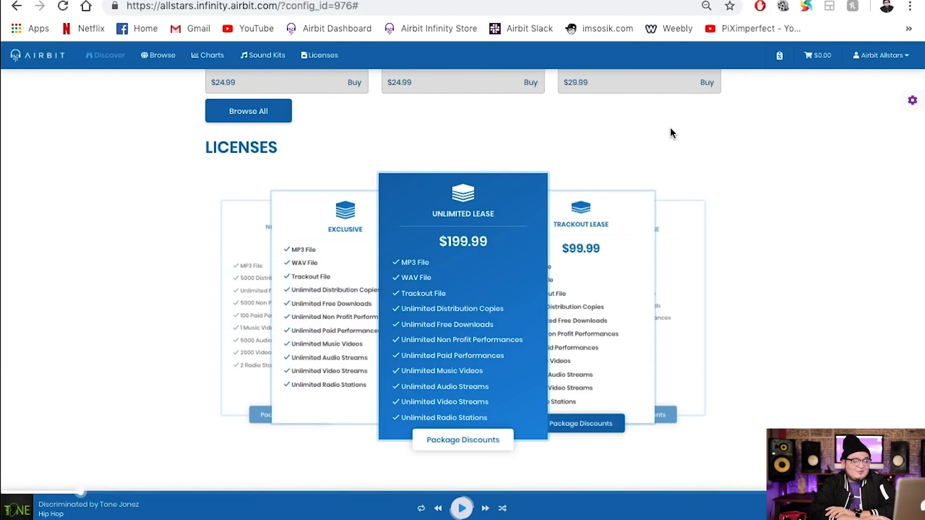
{"action": "scroll", "coordinate": [670, 135], "scroll_direction": "up", "scroll_amount": 12}
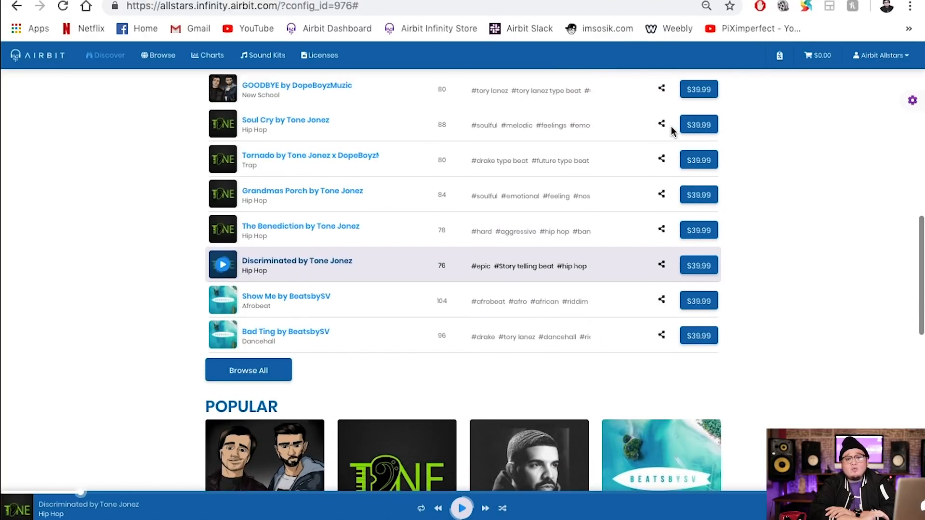
{"action": "scroll", "coordinate": [672, 129], "scroll_direction": "up", "scroll_amount": 8}
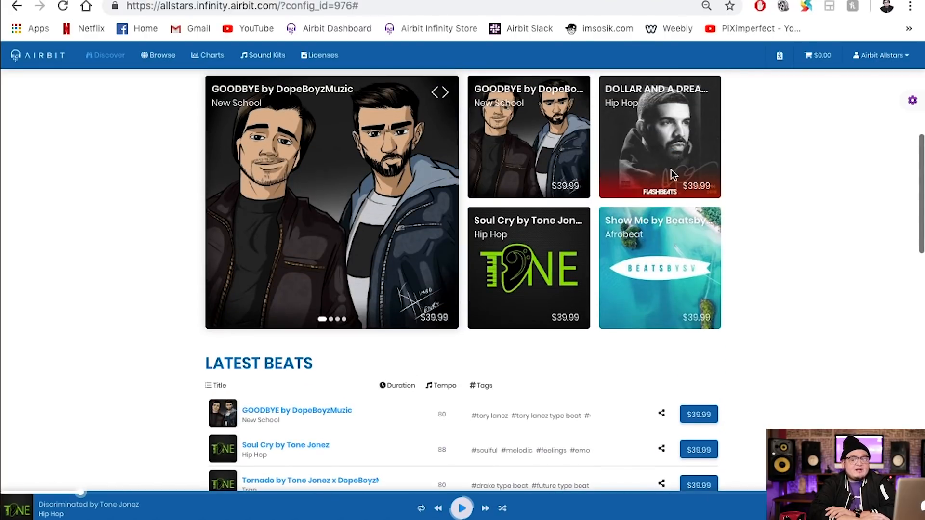
{"action": "scroll", "coordinate": [673, 238], "scroll_direction": "up", "scroll_amount": 5}
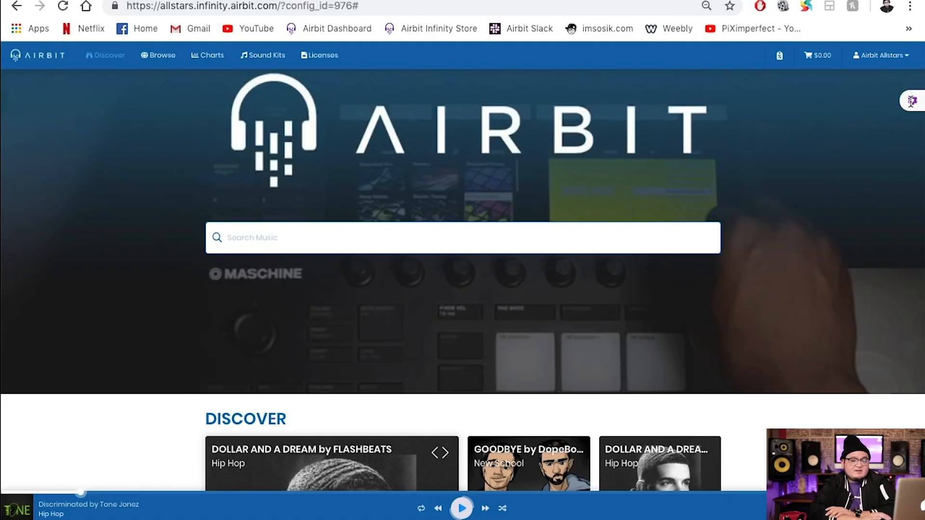
Step: View the store's page list in the Pages settings, then close the configuration panel
{"action": "left_click", "coordinate": [918, 102]}
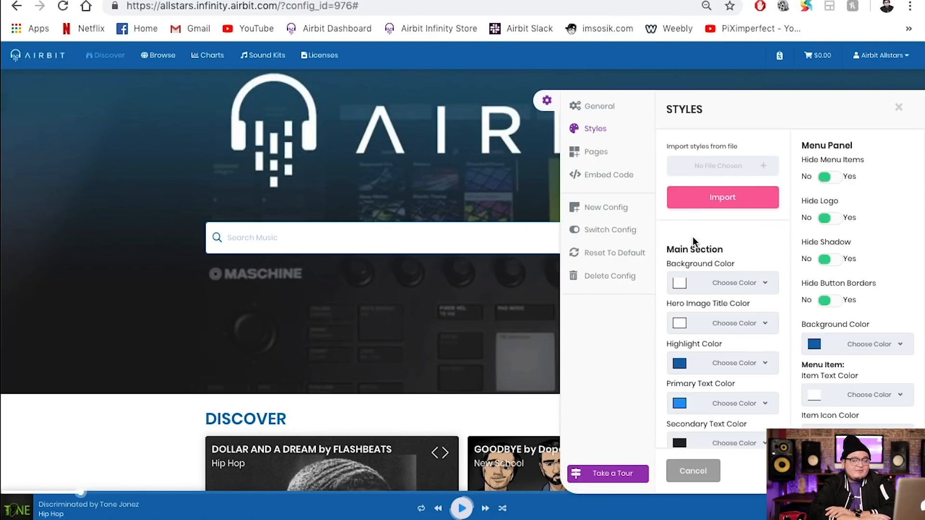
{"action": "left_click", "coordinate": [598, 155]}
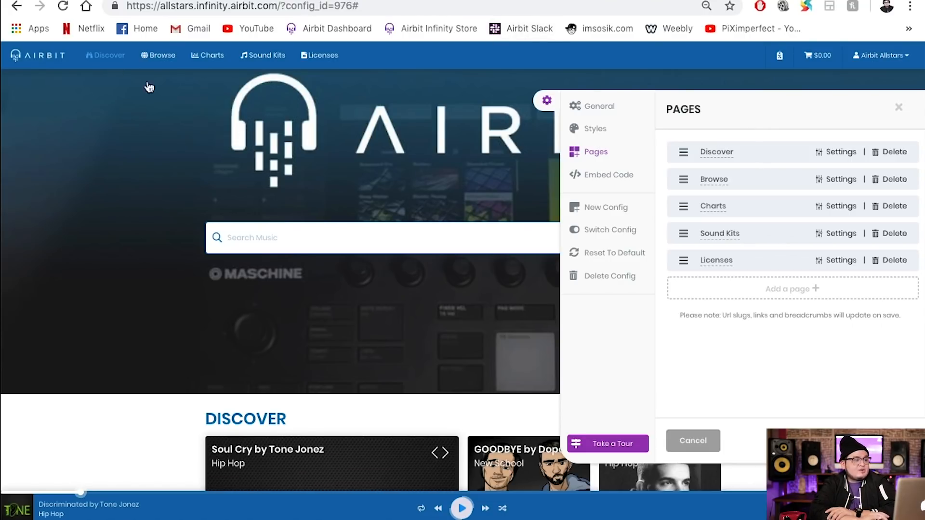
{"action": "left_click", "coordinate": [899, 107]}
Step: Examine how the Discover page is built from its featured beats, Latest Beats, Popular, Sound Kits and Licenses sections
{"action": "scroll", "coordinate": [467, 301], "scroll_direction": "down", "scroll_amount": 5}
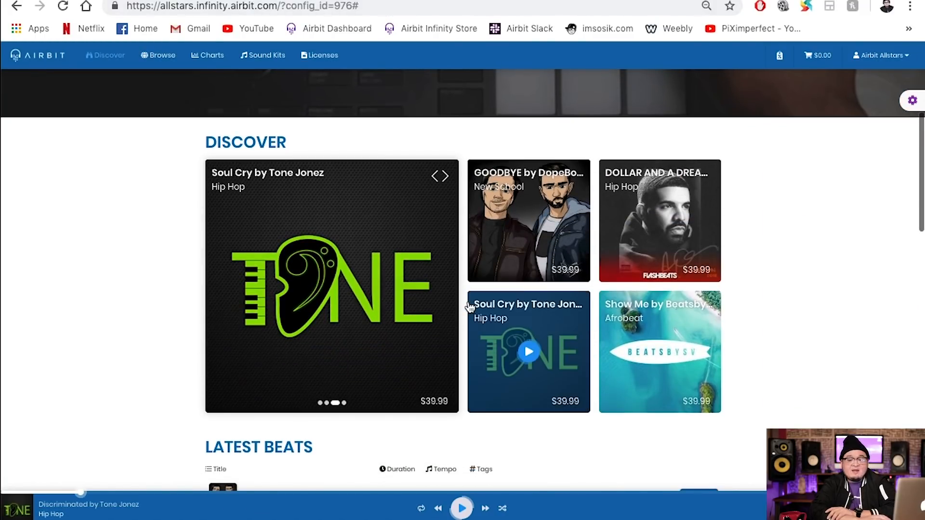
{"action": "scroll", "coordinate": [470, 308], "scroll_direction": "down", "scroll_amount": 2}
{"action": "scroll", "coordinate": [467, 303], "scroll_direction": "down", "scroll_amount": 3}
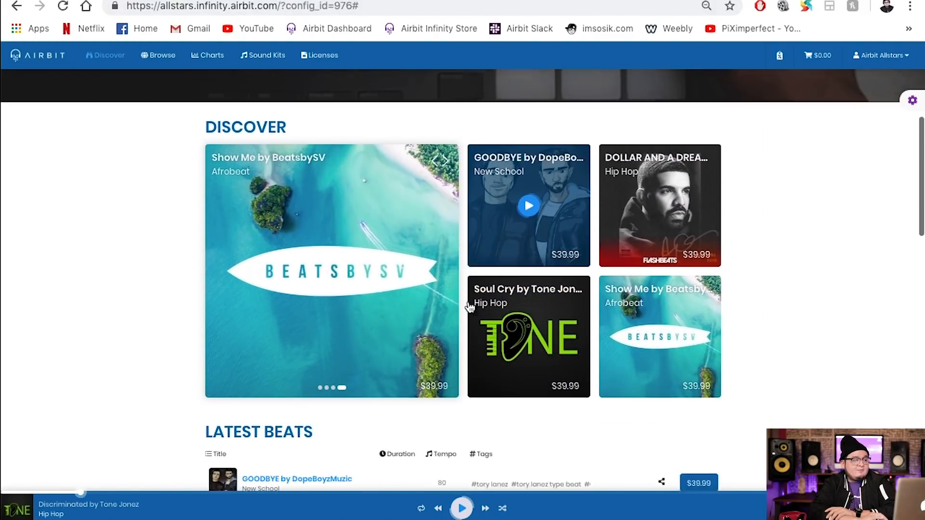
{"action": "scroll", "coordinate": [467, 304], "scroll_direction": "up", "scroll_amount": 3}
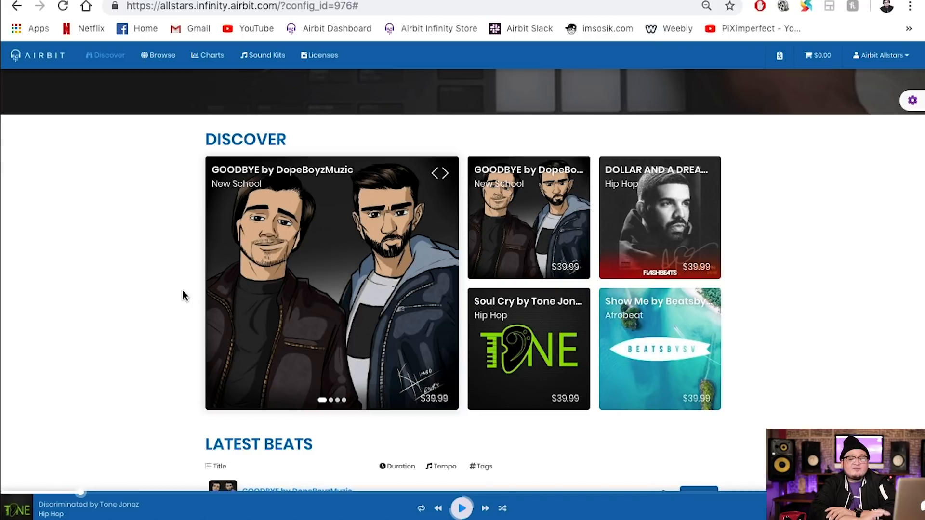
{"action": "mouse_move", "coordinate": [309, 303]}
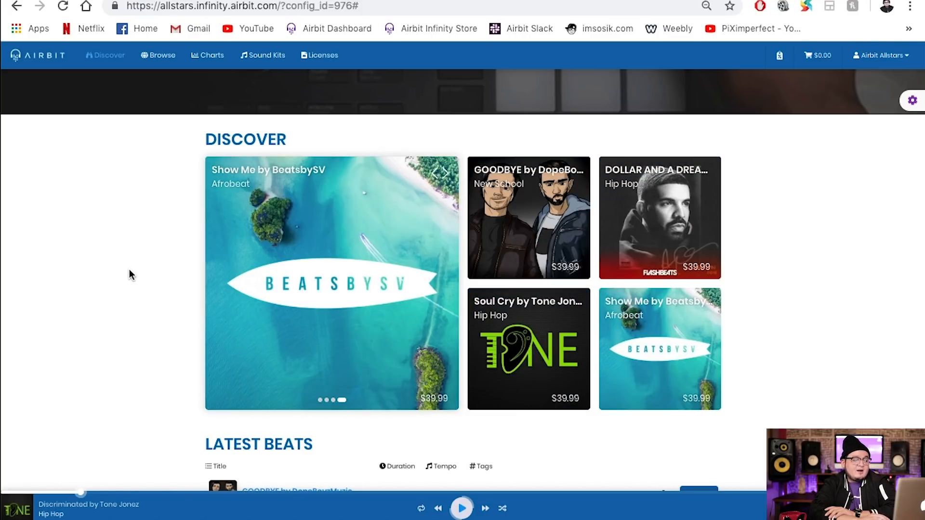
{"action": "scroll", "coordinate": [129, 275], "scroll_direction": "down", "scroll_amount": 3}
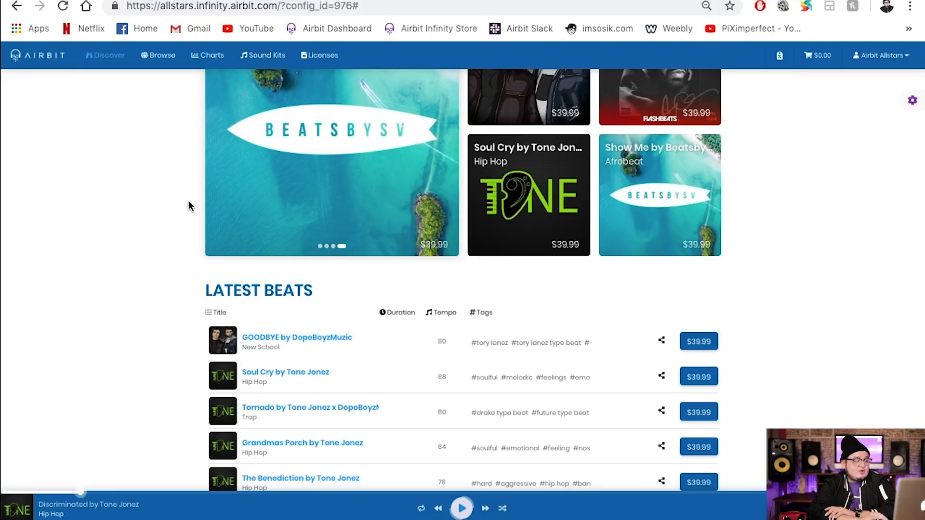
{"action": "scroll", "coordinate": [189, 206], "scroll_direction": "up", "scroll_amount": 3}
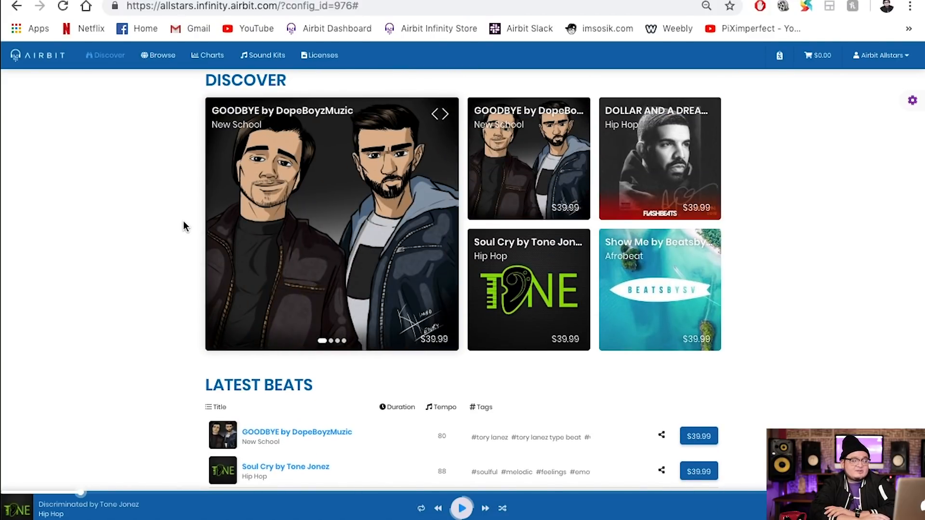
{"action": "scroll", "coordinate": [183, 222], "scroll_direction": "up", "scroll_amount": 5}
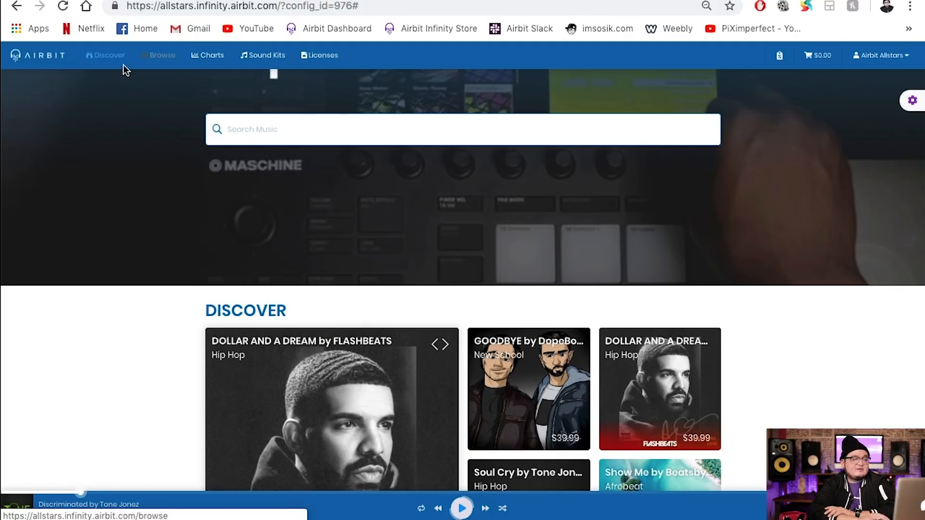
{"action": "scroll", "coordinate": [203, 369], "scroll_direction": "down", "scroll_amount": 15}
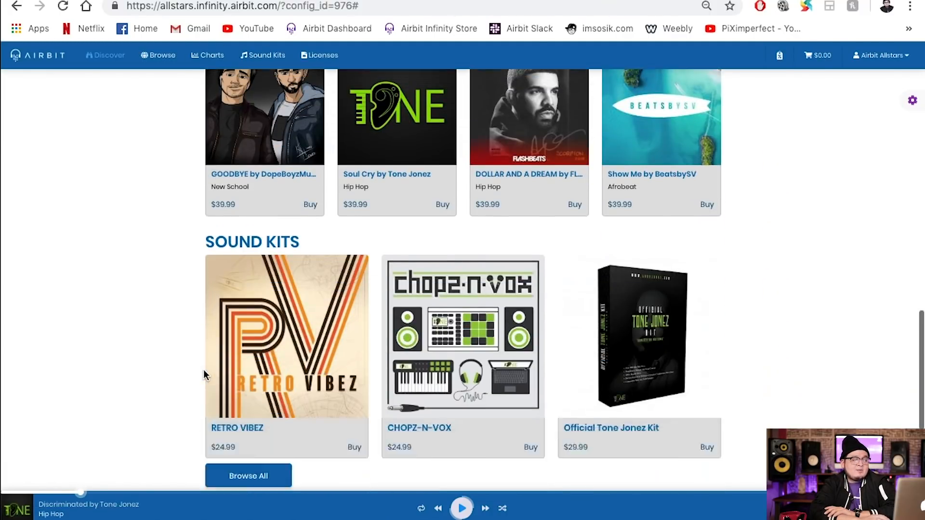
{"action": "scroll", "coordinate": [203, 369], "scroll_direction": "down", "scroll_amount": 5}
{"action": "scroll", "coordinate": [203, 369], "scroll_direction": "up", "scroll_amount": 5}
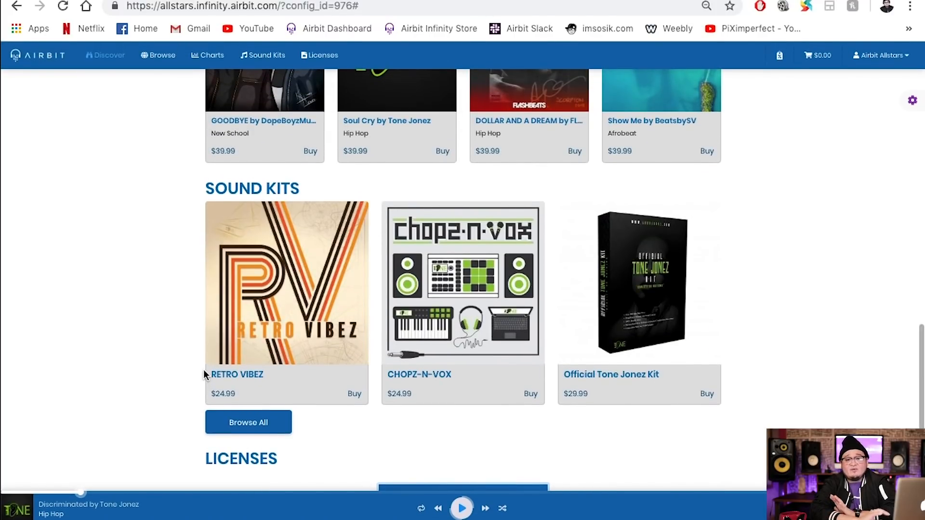
{"action": "scroll", "coordinate": [204, 375], "scroll_direction": "up", "scroll_amount": 12}
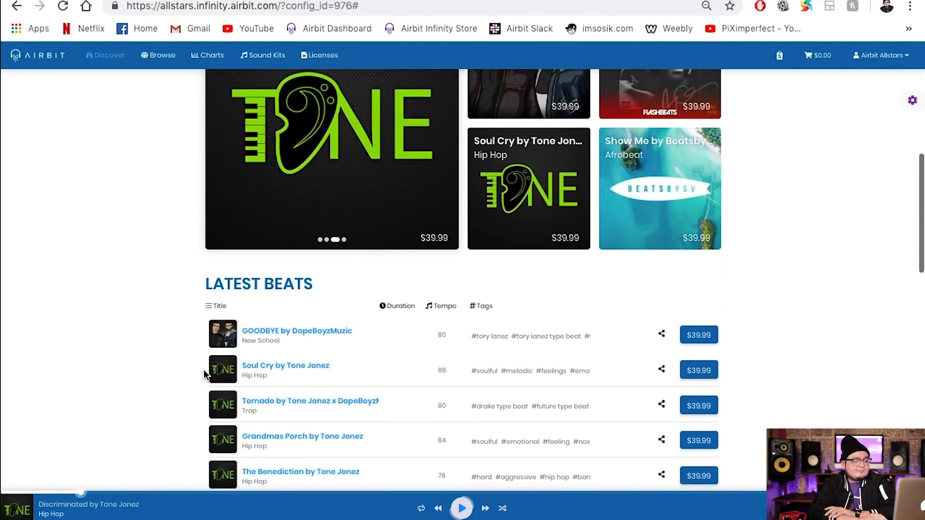
{"action": "scroll", "coordinate": [204, 375], "scroll_direction": "down", "scroll_amount": 2}
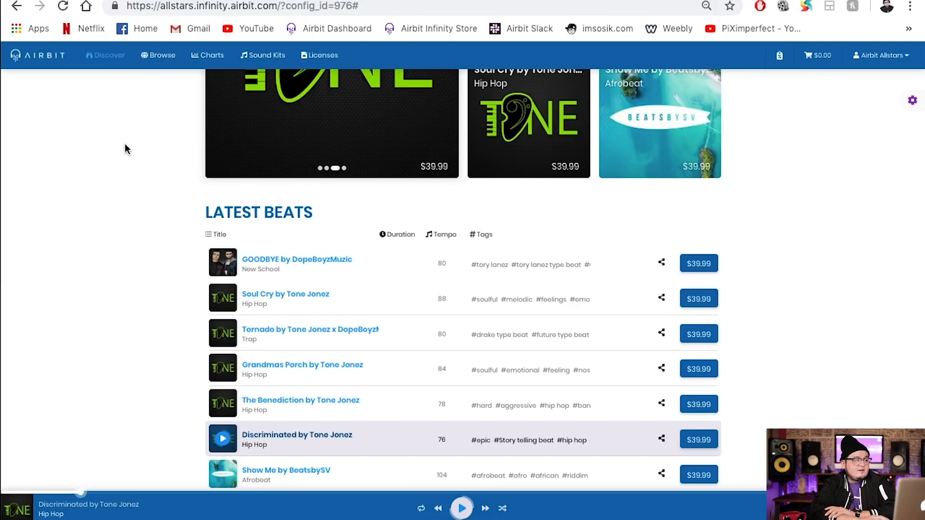
{"action": "scroll", "coordinate": [159, 247], "scroll_direction": "down", "scroll_amount": 2}
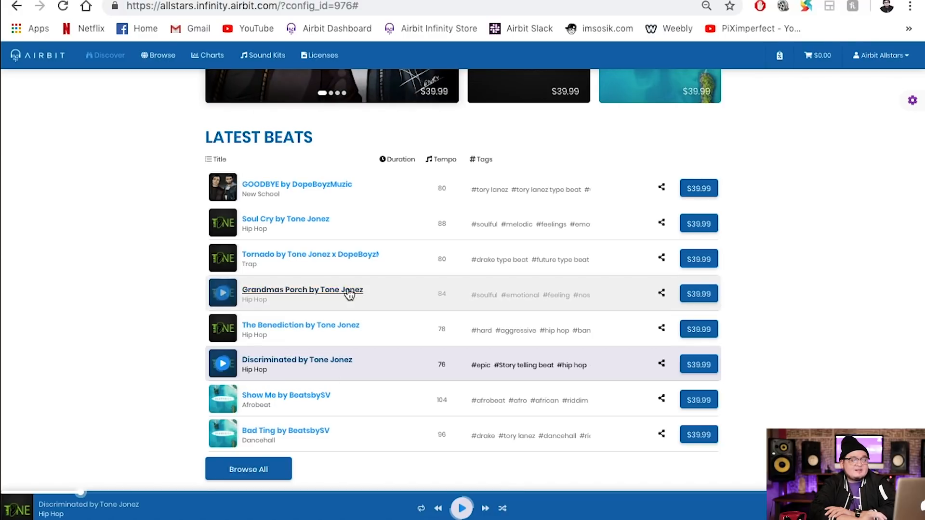
Step: Compare the list layout of Latest Beats with the blocks of Popular, Sound Kits and Licenses on the Discover page
{"action": "scroll", "coordinate": [174, 331], "scroll_direction": "down", "scroll_amount": 9}
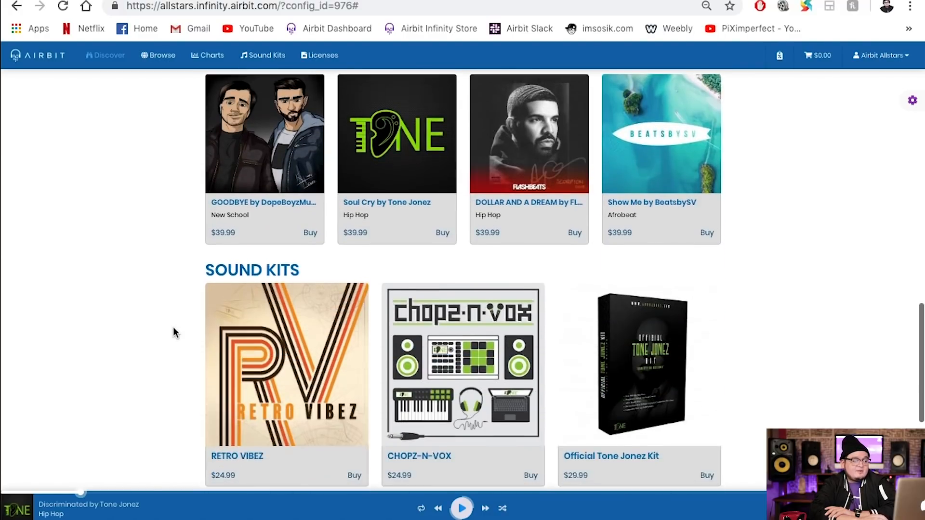
{"action": "scroll", "coordinate": [174, 331], "scroll_direction": "up", "scroll_amount": 2}
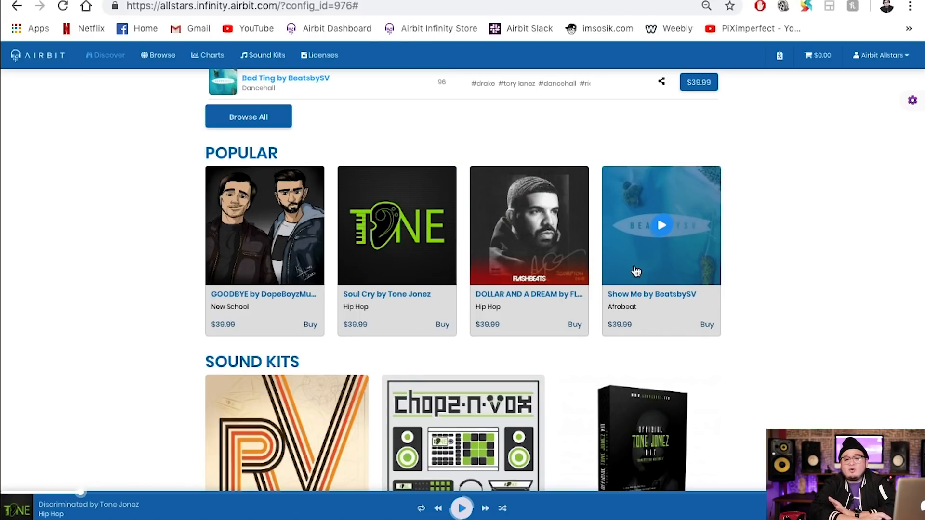
{"action": "scroll", "coordinate": [146, 259], "scroll_direction": "down", "scroll_amount": 4}
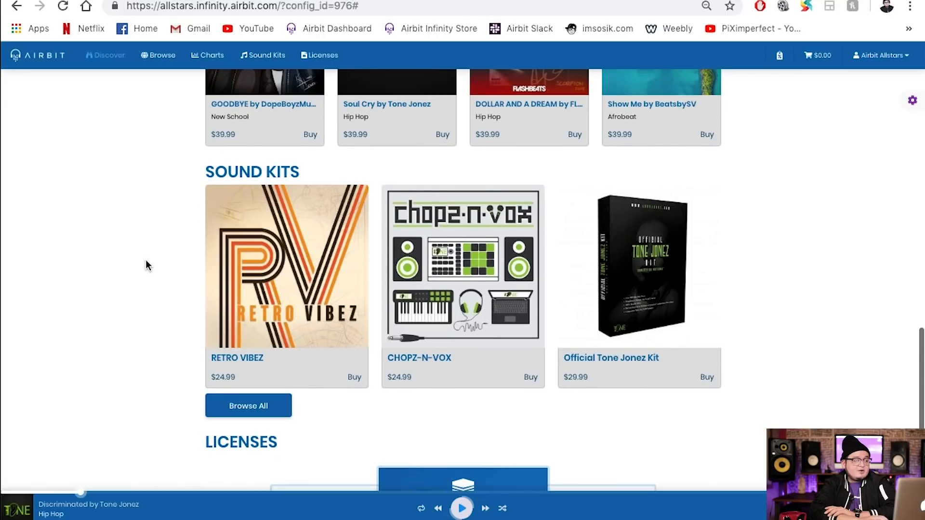
{"action": "scroll", "coordinate": [103, 330], "scroll_direction": "down", "scroll_amount": 6}
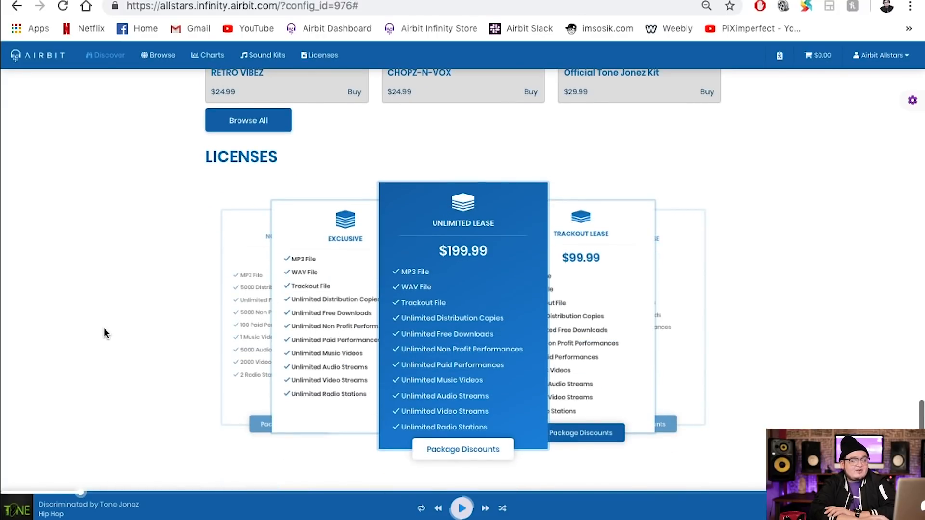
{"action": "scroll", "coordinate": [86, 237], "scroll_direction": "up", "scroll_amount": 15}
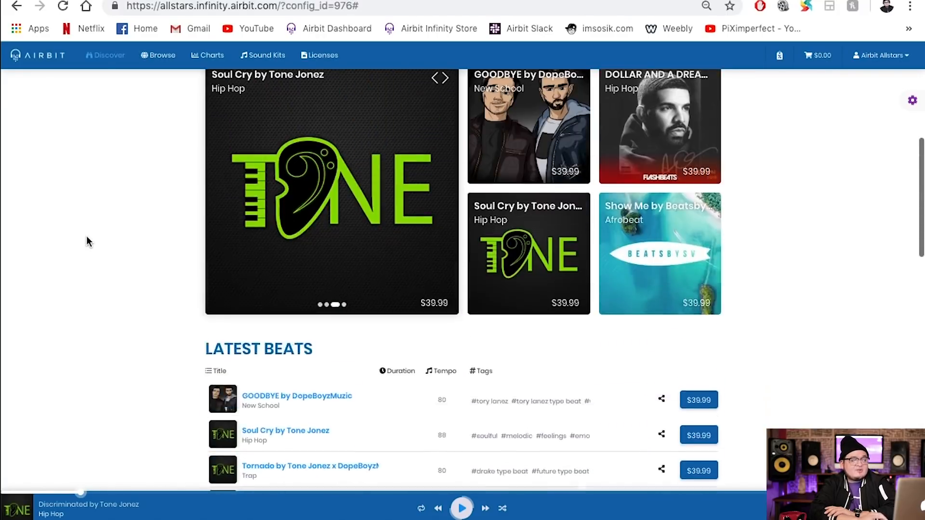
{"action": "scroll", "coordinate": [87, 237], "scroll_direction": "down", "scroll_amount": 13}
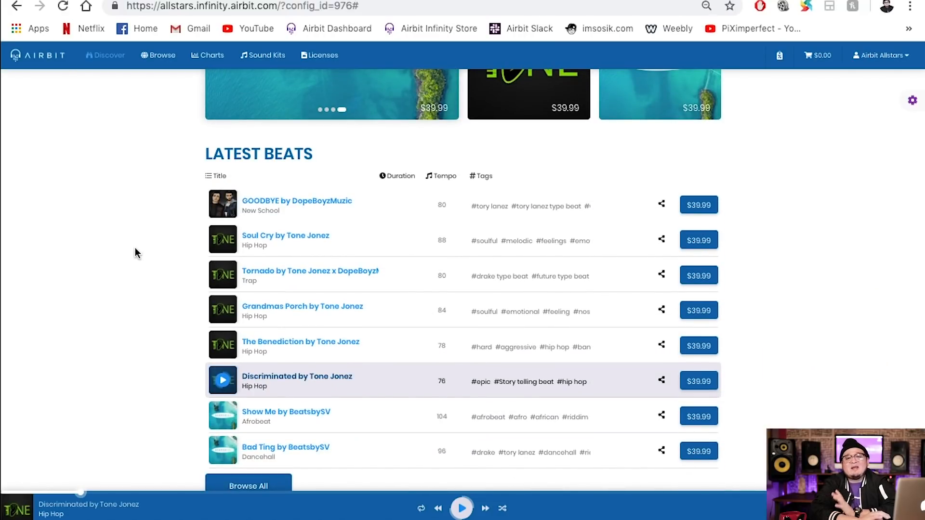
{"action": "scroll", "coordinate": [136, 249], "scroll_direction": "down", "scroll_amount": 4}
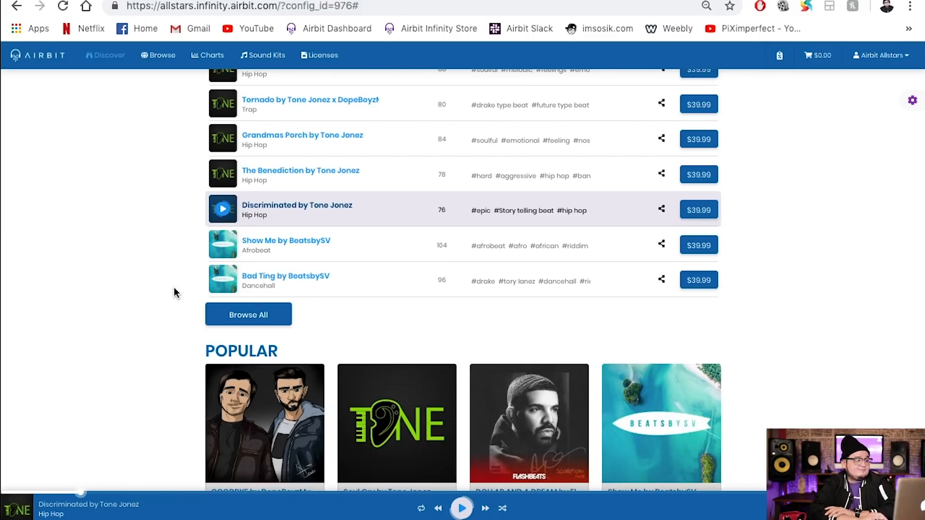
{"action": "scroll", "coordinate": [175, 288], "scroll_direction": "down", "scroll_amount": 3}
{"action": "scroll", "coordinate": [174, 288], "scroll_direction": "down", "scroll_amount": 4}
{"action": "scroll", "coordinate": [174, 293], "scroll_direction": "down", "scroll_amount": 10}
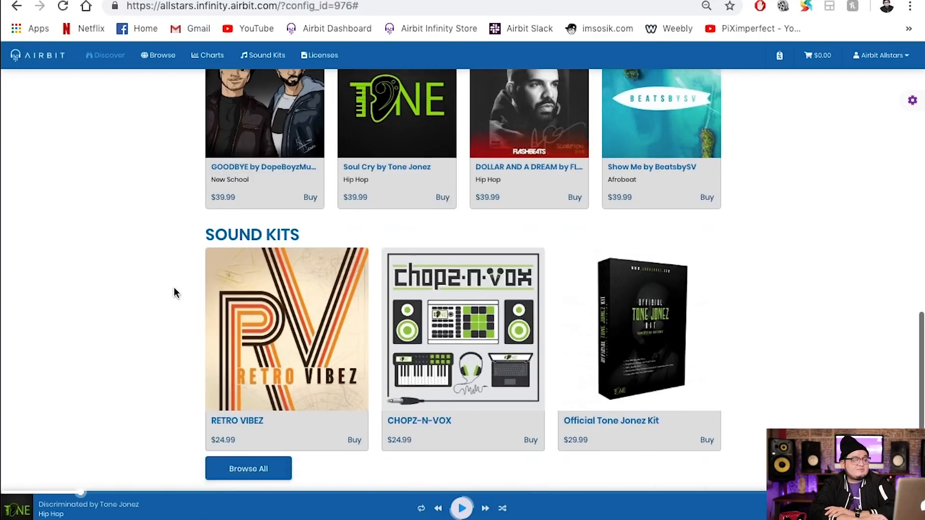
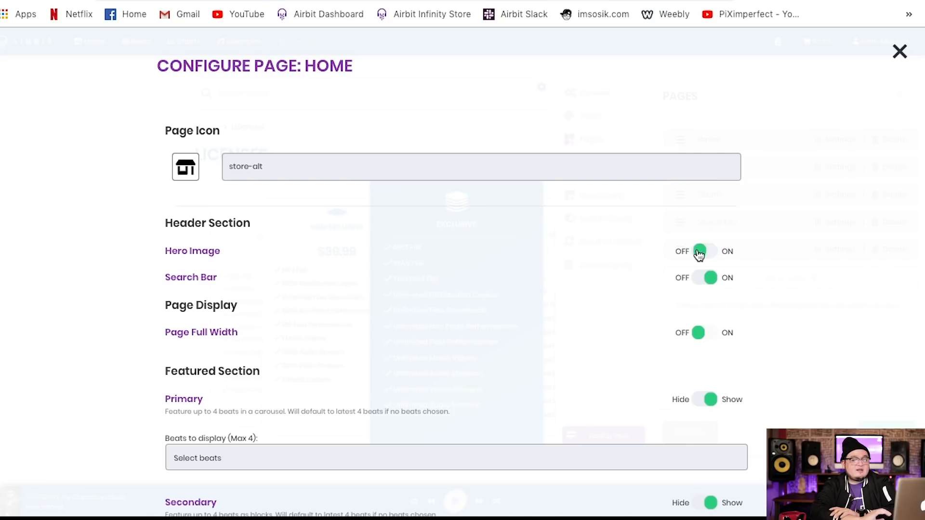
Step: Confirm the Home page settings with the hero image off and open the Home page to see its header
{"action": "scroll", "coordinate": [812, 326], "scroll_direction": "down", "scroll_amount": 8}
{"action": "scroll", "coordinate": [812, 329], "scroll_direction": "down", "scroll_amount": 2}
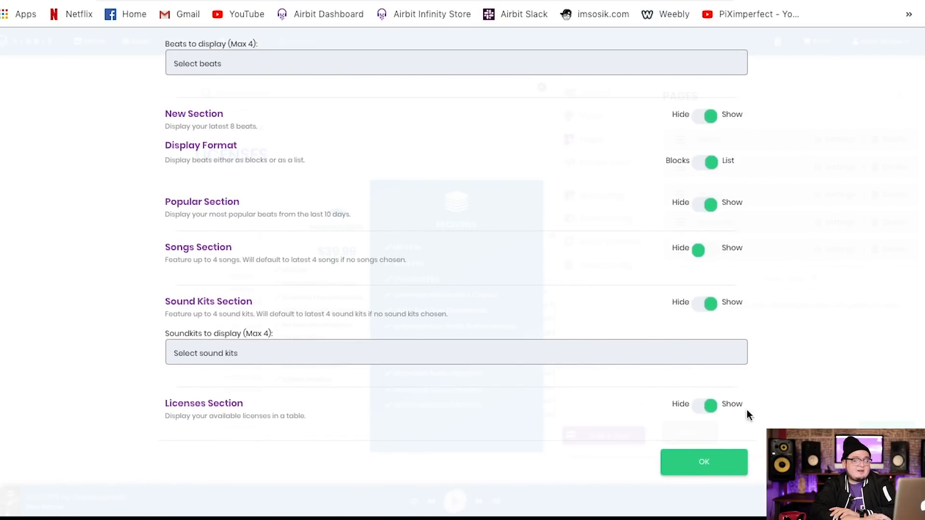
{"action": "left_click", "coordinate": [702, 470]}
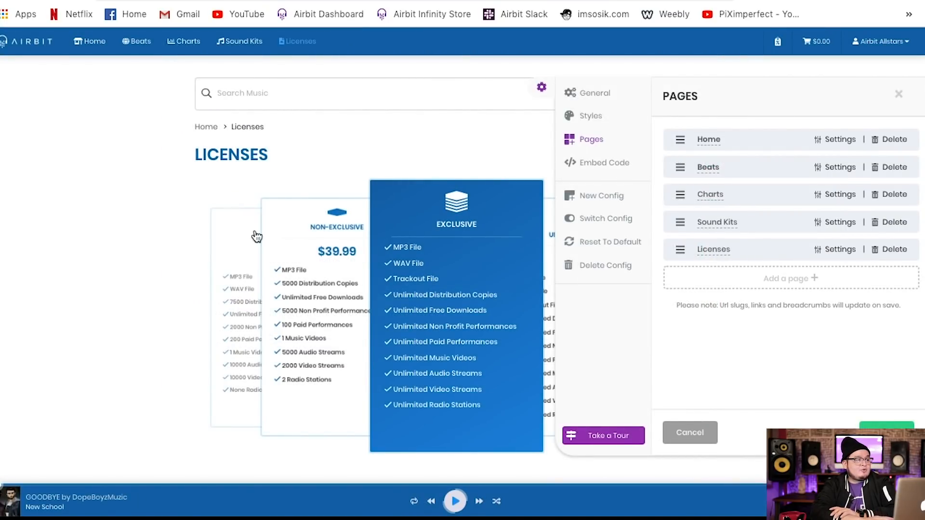
{"action": "left_click", "coordinate": [95, 42]}
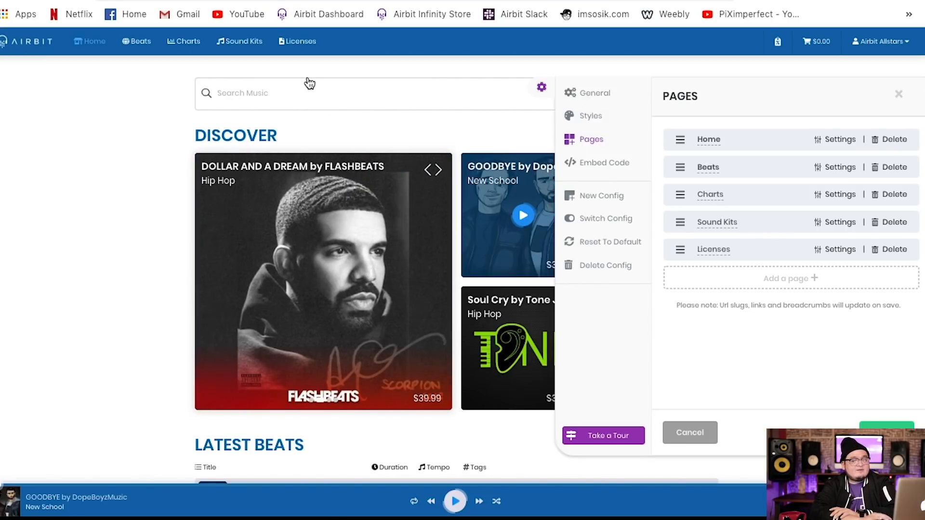
Step: Reopen the Home page settings and turn the Hero Image on in the Header Section
{"action": "left_click", "coordinate": [847, 146]}
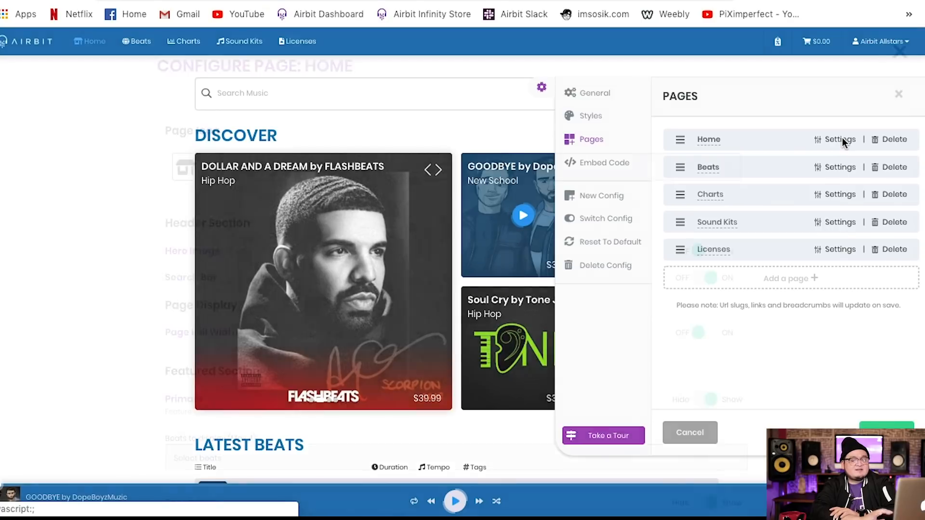
{"action": "left_click", "coordinate": [712, 256]}
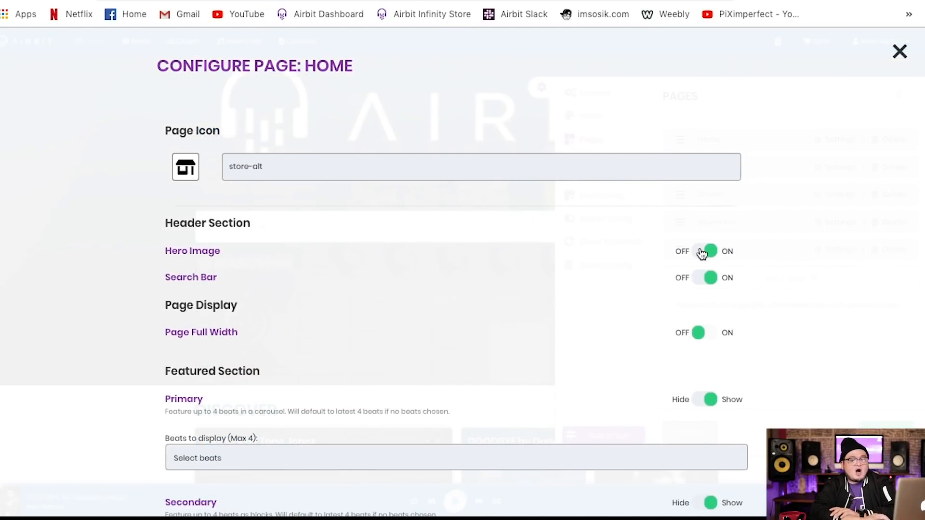
{"action": "scroll", "coordinate": [733, 338], "scroll_direction": "down", "scroll_amount": 9}
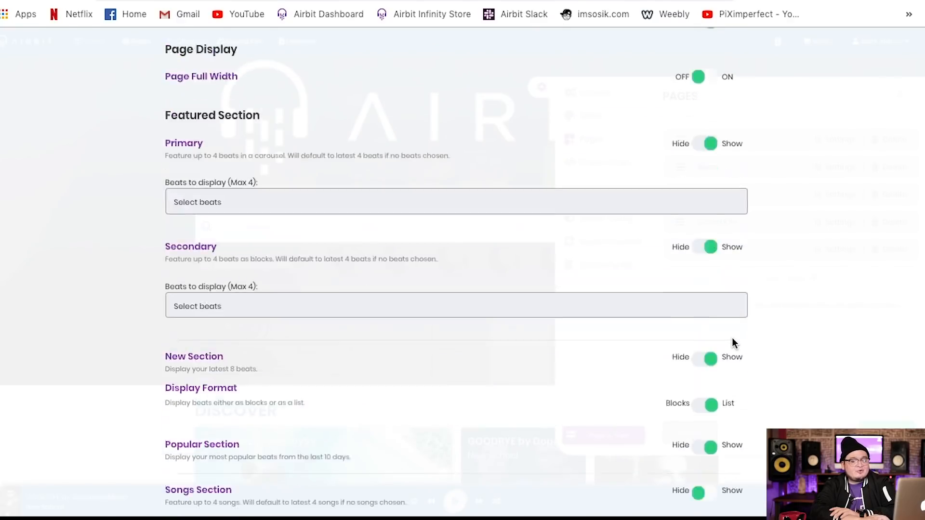
{"action": "scroll", "coordinate": [733, 343], "scroll_direction": "up", "scroll_amount": 9}
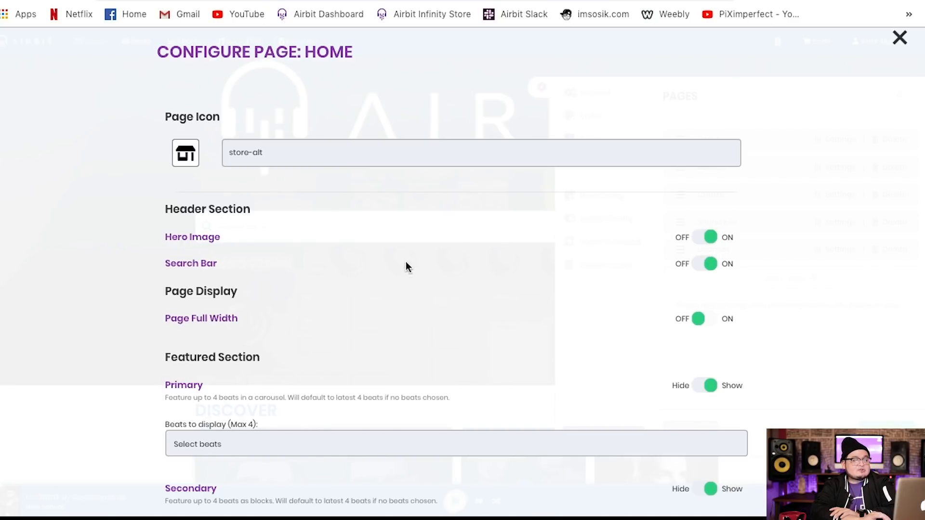
Step: Try the Home page header with the Hero Image and Search Bar off, and switch both back on
{"action": "left_click", "coordinate": [703, 266]}
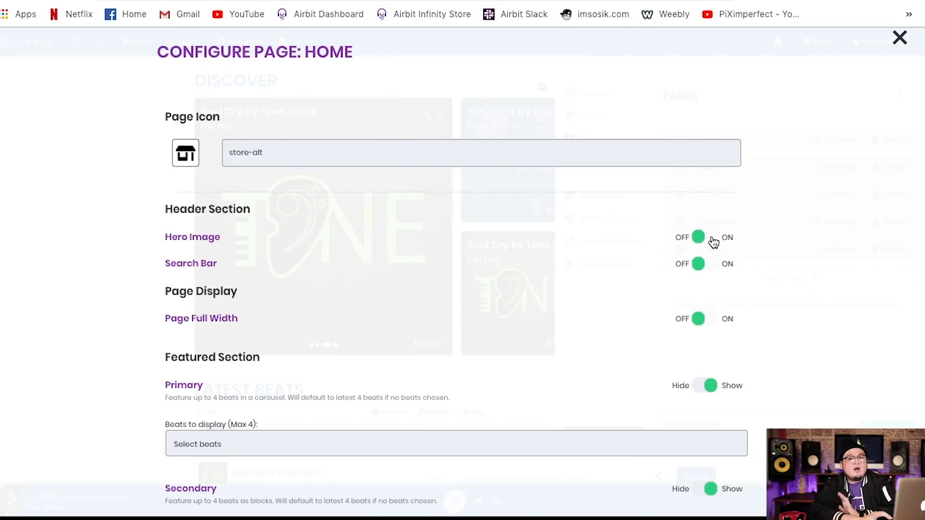
{"action": "left_click", "coordinate": [714, 242]}
{"action": "left_click", "coordinate": [714, 268]}
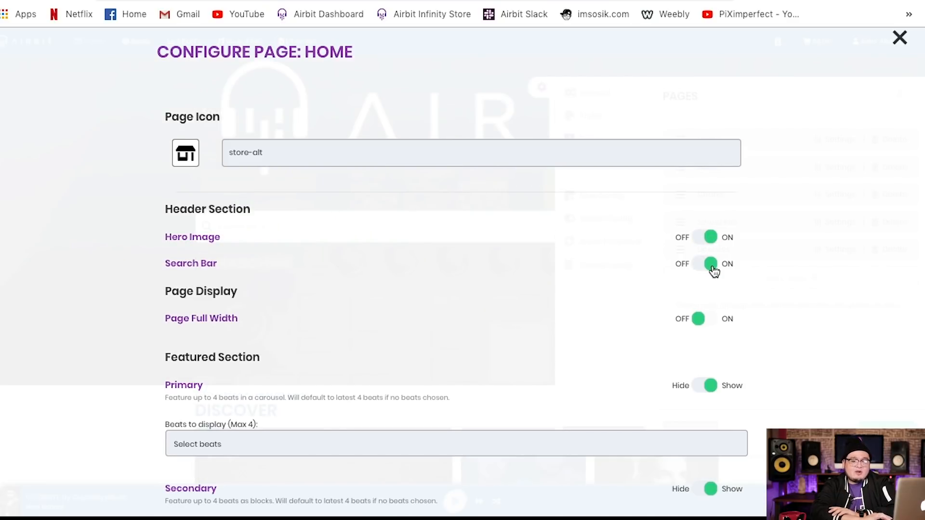
Step: Turn on Page Full Width for the Home page and confirm the page settings
{"action": "scroll", "coordinate": [768, 273], "scroll_direction": "down", "scroll_amount": 2}
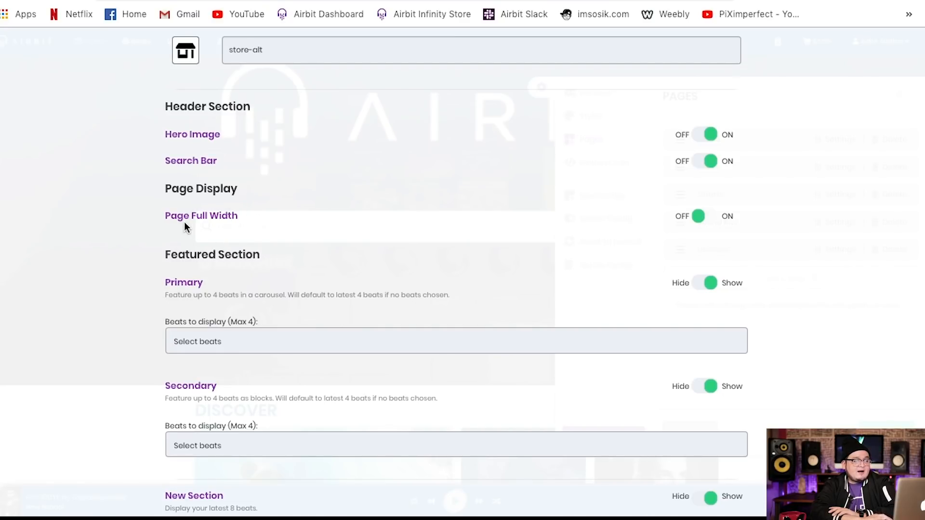
{"action": "left_click", "coordinate": [714, 222]}
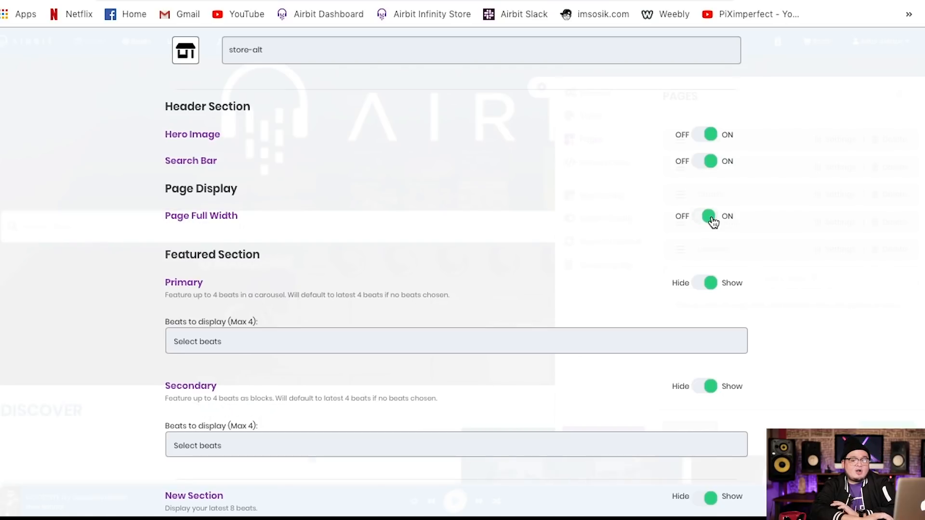
{"action": "scroll", "coordinate": [728, 470], "scroll_direction": "down", "scroll_amount": 8}
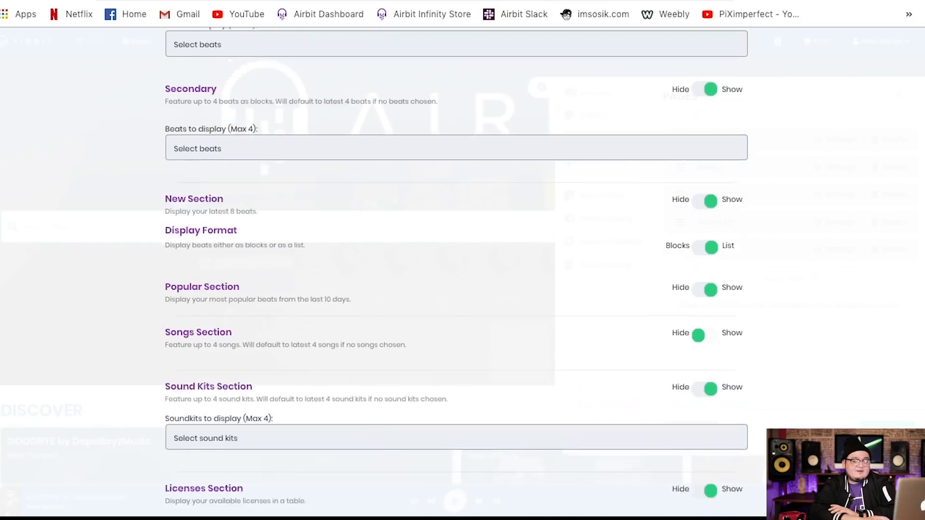
{"action": "left_click", "coordinate": [728, 471]}
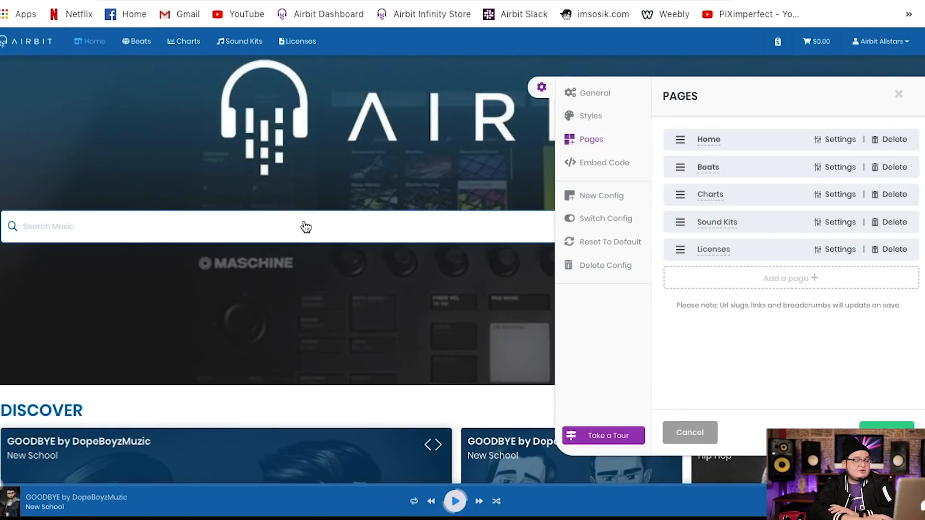
Step: Return to the Home page and check the full-width layout of its search bar, Discover and Latest Beats sections
{"action": "scroll", "coordinate": [124, 363], "scroll_direction": "left", "scroll_amount": 5}
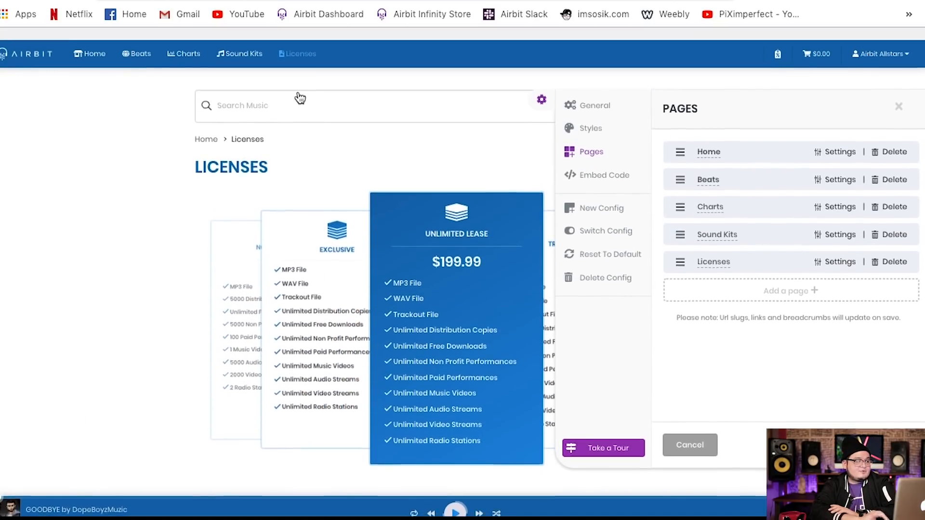
{"action": "left_click", "coordinate": [94, 42]}
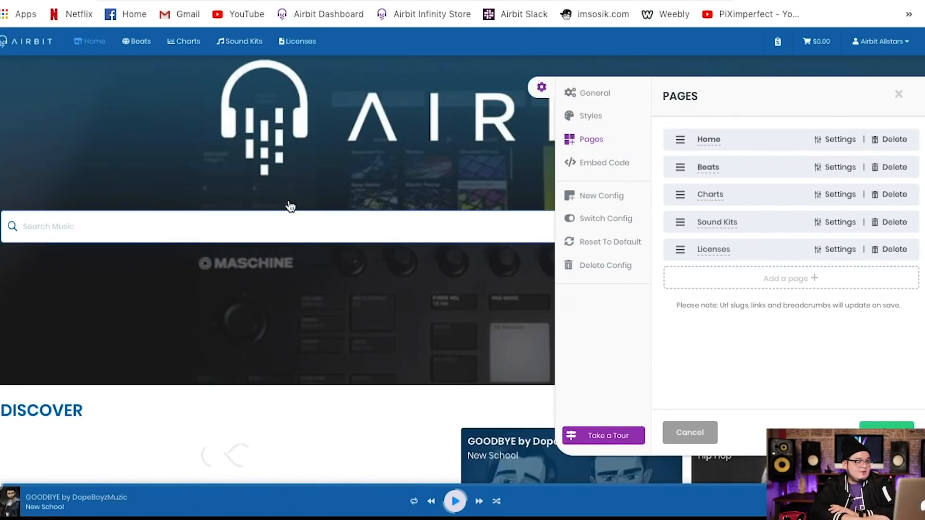
{"action": "scroll", "coordinate": [289, 205], "scroll_direction": "down", "scroll_amount": 5}
{"action": "scroll", "coordinate": [291, 207], "scroll_direction": "up", "scroll_amount": 2}
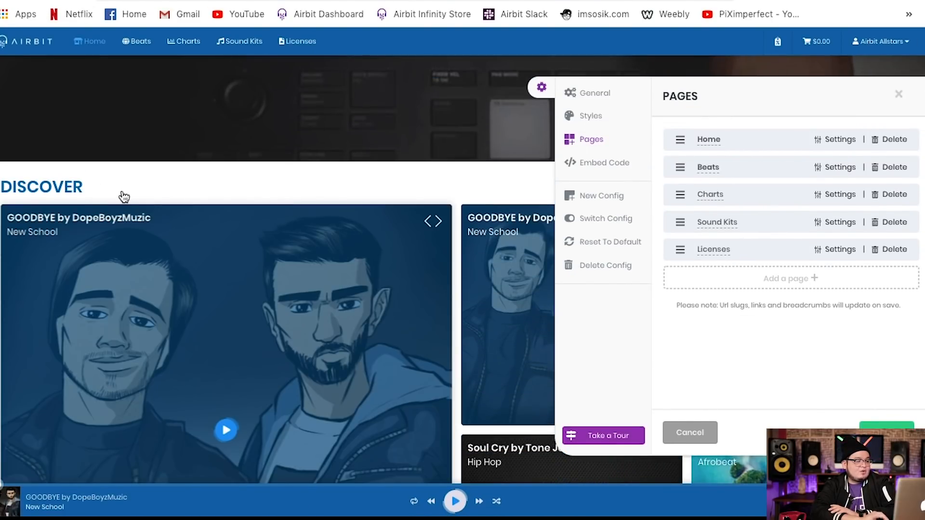
{"action": "scroll", "coordinate": [347, 275], "scroll_direction": "down", "scroll_amount": 8}
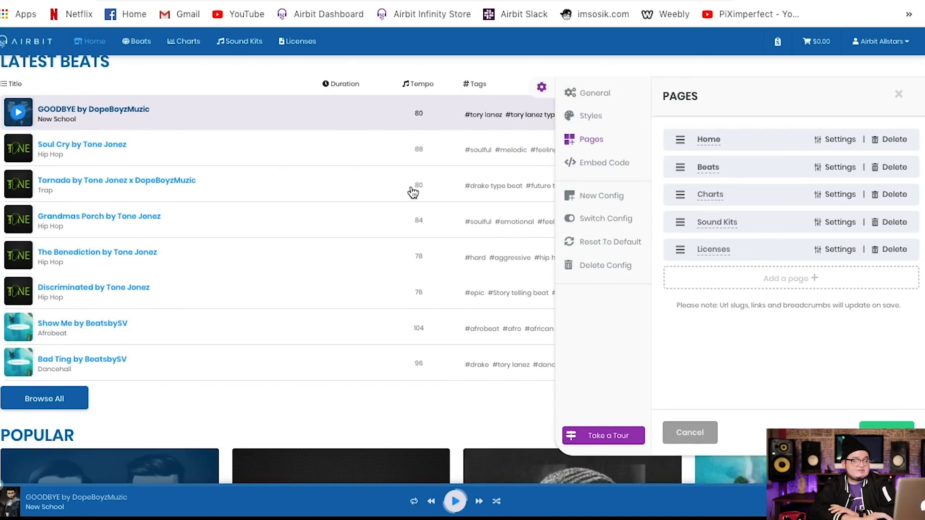
{"action": "scroll", "coordinate": [166, 146], "scroll_direction": "up", "scroll_amount": 1}
{"action": "scroll", "coordinate": [166, 146], "scroll_direction": "up", "scroll_amount": 5}
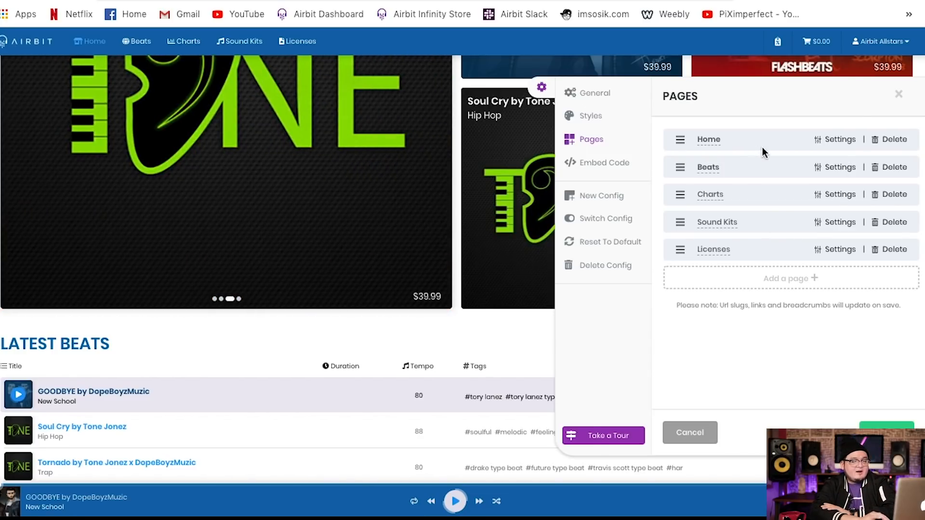
Step: Turn Page Full Width off in the Home page settings, confirm, and check the Discover and Latest Beats sections
{"action": "left_click", "coordinate": [836, 141]}
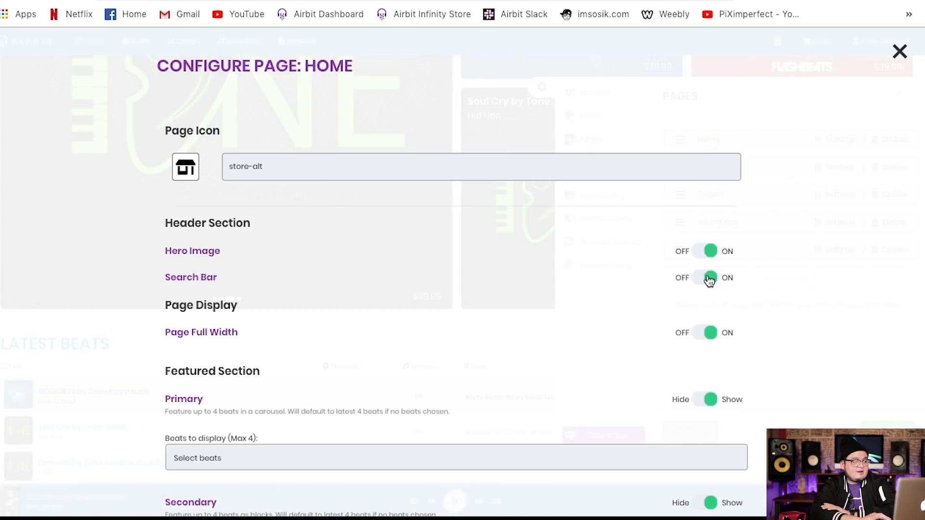
{"action": "left_click", "coordinate": [702, 339]}
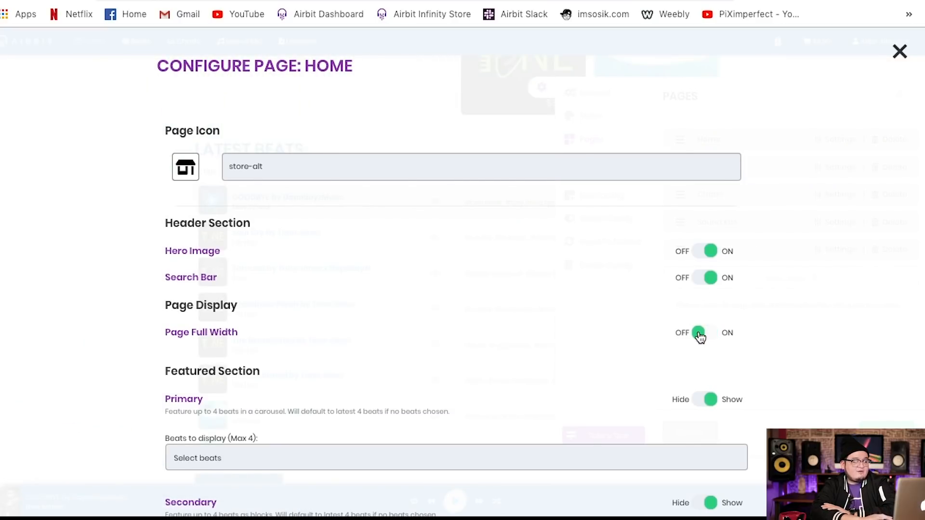
{"action": "scroll", "coordinate": [699, 338], "scroll_direction": "down", "scroll_amount": 8}
{"action": "left_click", "coordinate": [725, 467]}
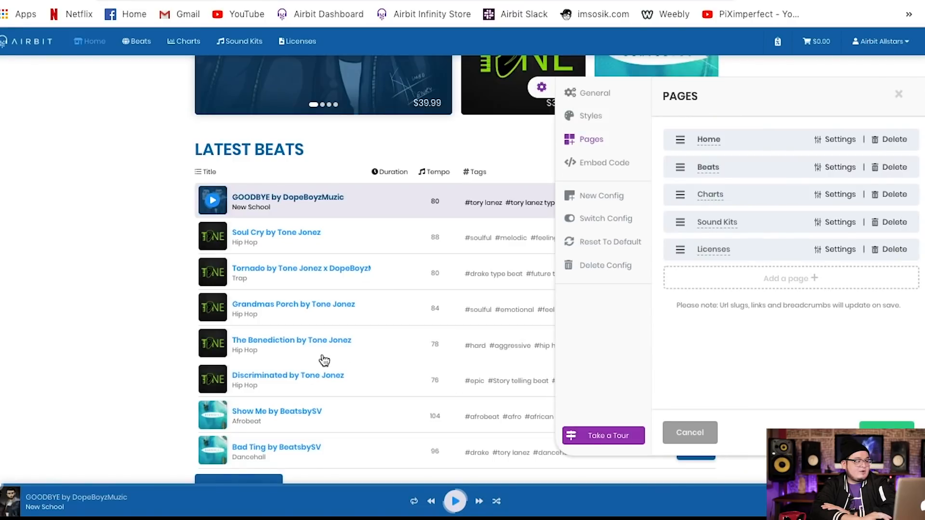
{"action": "scroll", "coordinate": [188, 314], "scroll_direction": "up", "scroll_amount": 10}
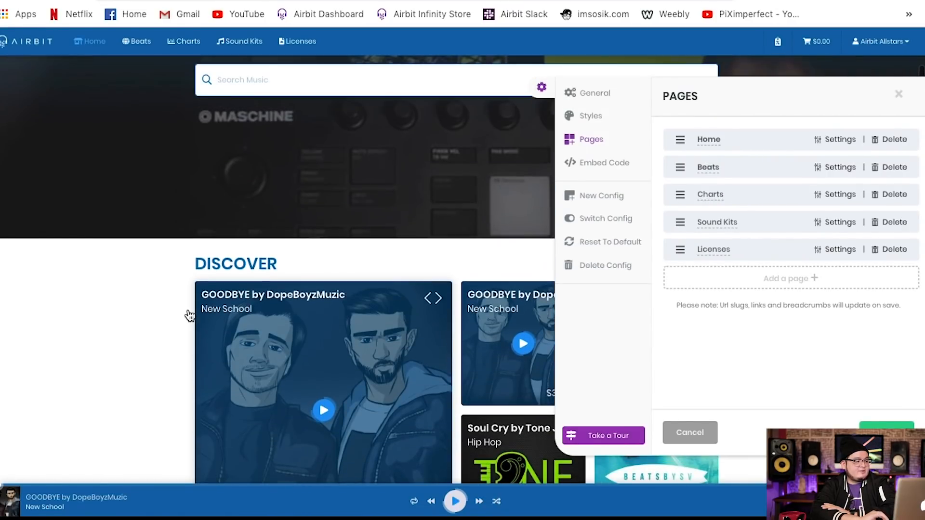
{"action": "scroll", "coordinate": [126, 378], "scroll_direction": "down", "scroll_amount": 10}
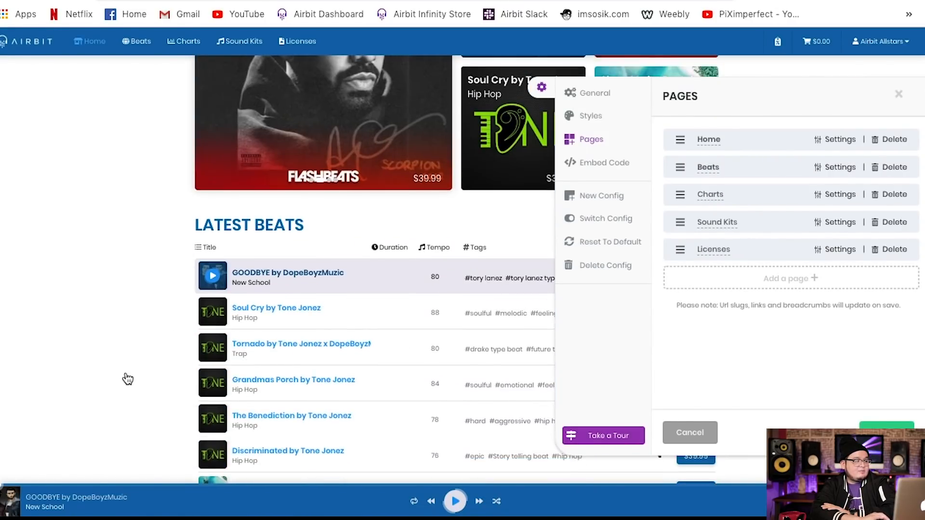
Step: Review the Home page's Featured, New, Popular, Songs and Sound Kits section settings, and confirm the dialog
{"action": "left_click", "coordinate": [840, 139]}
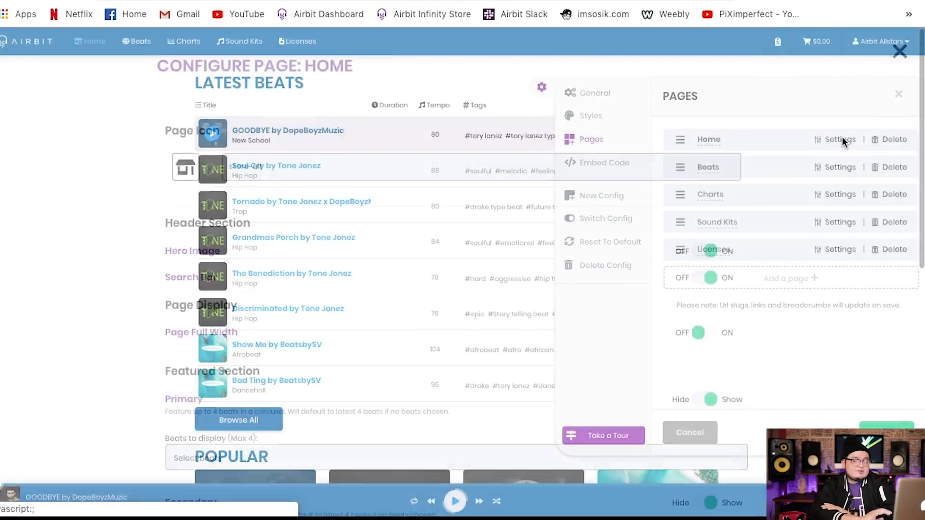
{"action": "scroll", "coordinate": [436, 281], "scroll_direction": "down", "scroll_amount": 3}
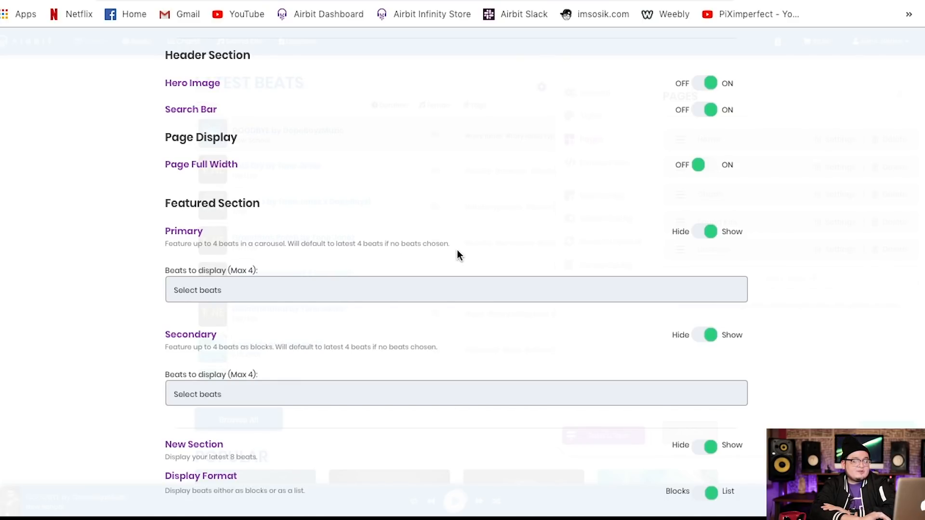
{"action": "scroll", "coordinate": [764, 289], "scroll_direction": "down", "scroll_amount": 6}
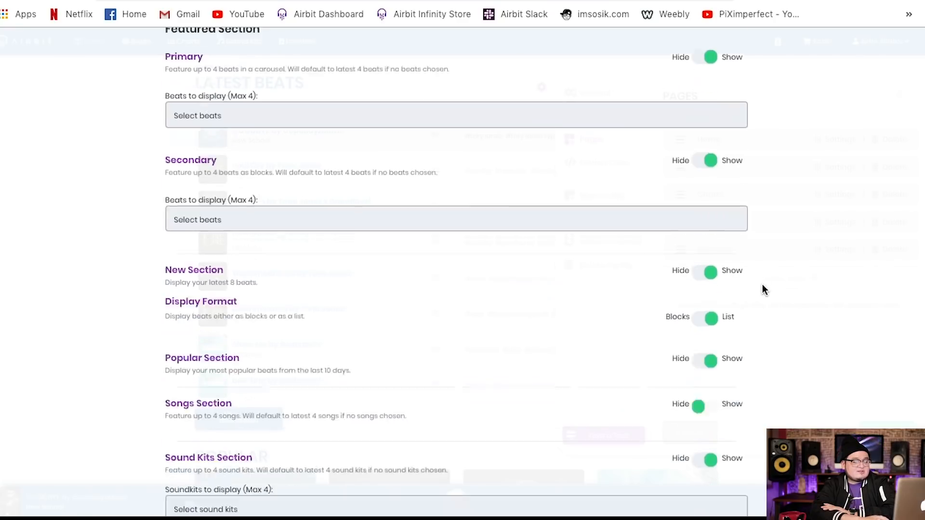
{"action": "left_click", "coordinate": [704, 457]}
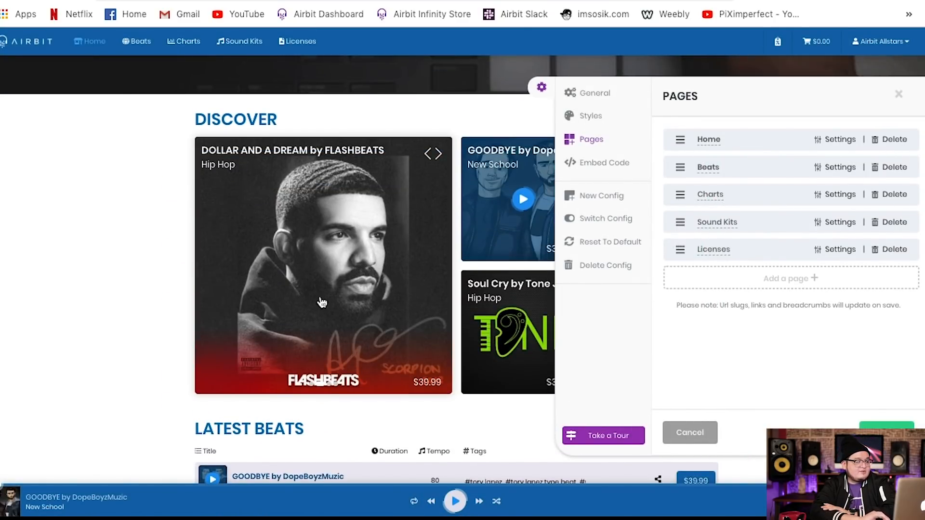
Step: Cycle through the featured beats in the Discover section's large carousel on the Home page
{"action": "left_click", "coordinate": [441, 158]}
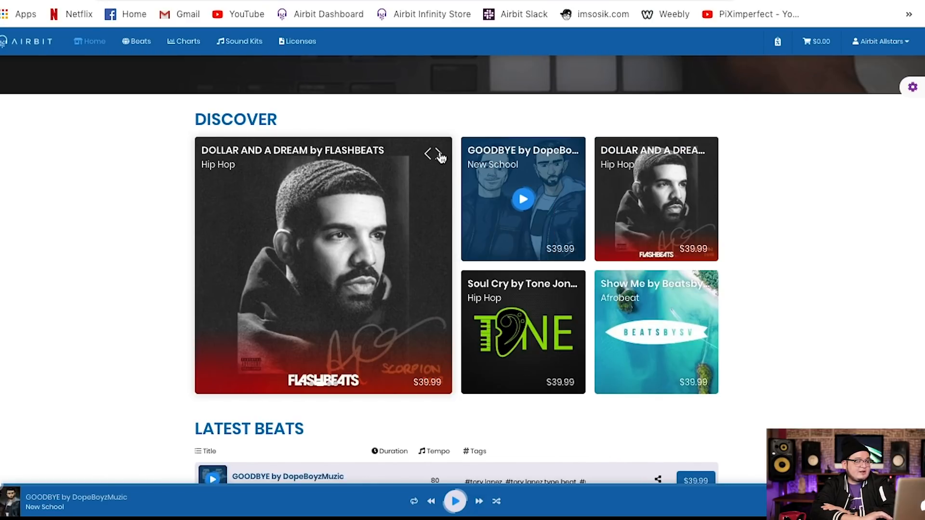
{"action": "left_click", "coordinate": [441, 157]}
{"action": "left_click", "coordinate": [441, 158]}
{"action": "left_click", "coordinate": [441, 158]}
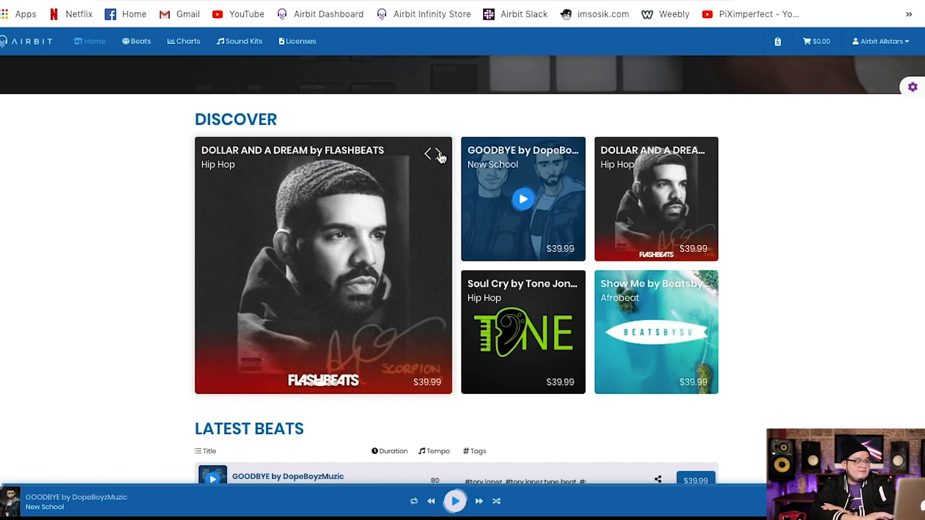
{"action": "left_click", "coordinate": [441, 158]}
{"action": "left_click", "coordinate": [441, 157]}
{"action": "left_click", "coordinate": [441, 158]}
{"action": "left_click", "coordinate": [441, 158]}
{"action": "left_click", "coordinate": [441, 158]}
{"action": "left_click", "coordinate": [441, 158]}
{"action": "left_click", "coordinate": [441, 158]}
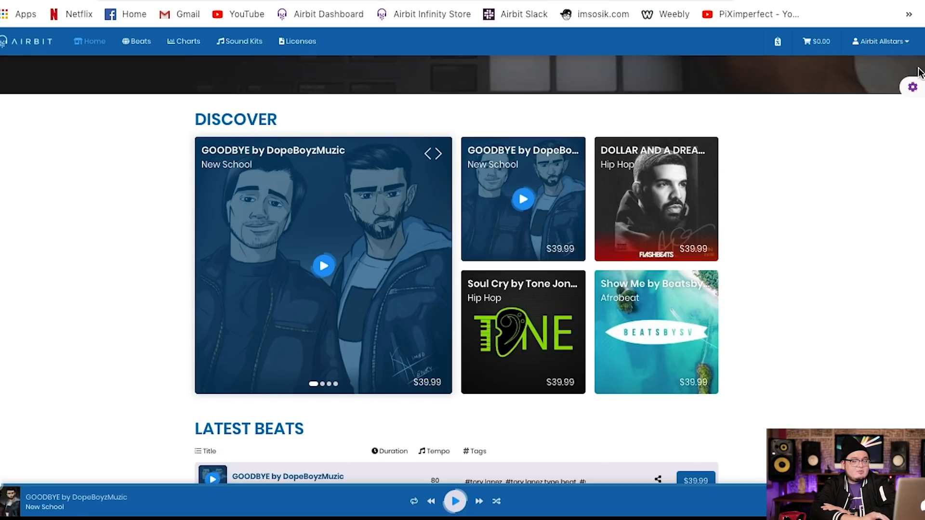
Step: Try the Home page with the Primary featured section set to Hide, confirm, and check the Discover section
{"action": "left_click", "coordinate": [914, 87]}
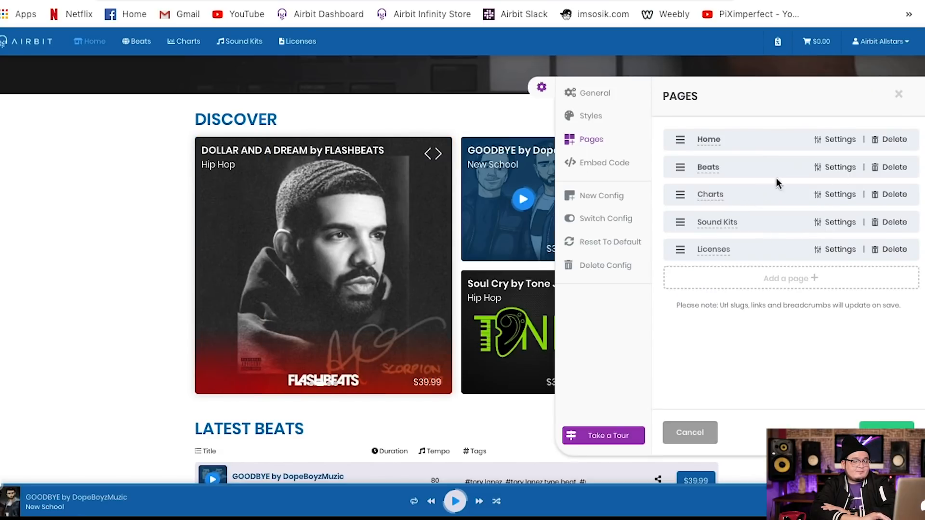
{"action": "left_click", "coordinate": [829, 141]}
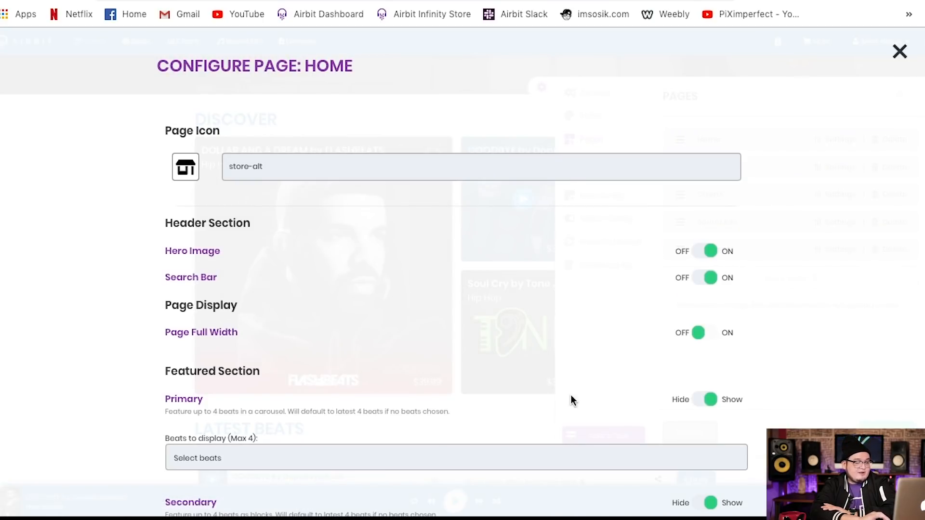
{"action": "left_click", "coordinate": [703, 402]}
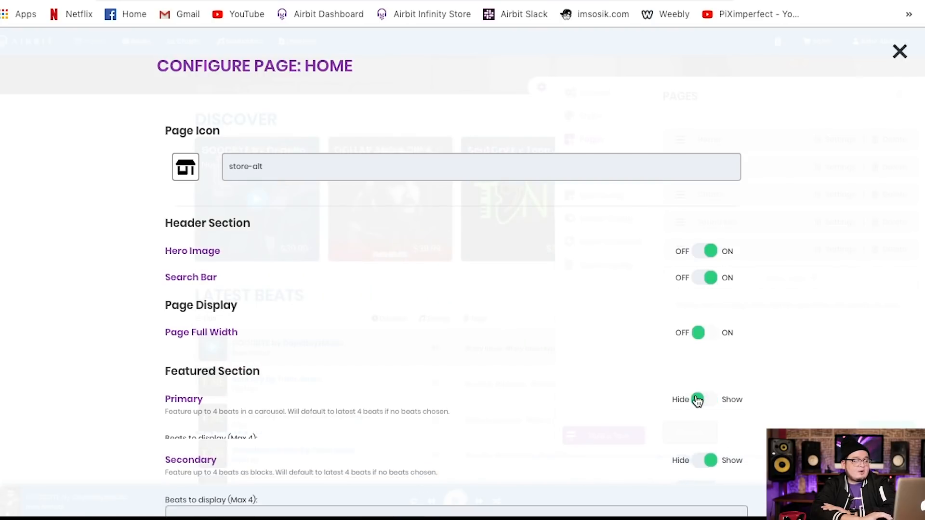
{"action": "scroll", "coordinate": [789, 419], "scroll_direction": "down", "scroll_amount": 8}
{"action": "left_click", "coordinate": [725, 460]}
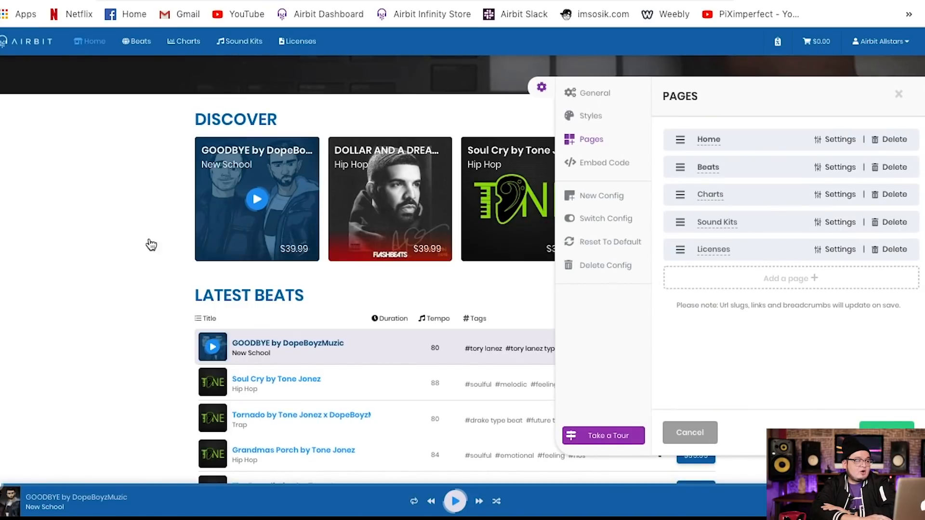
{"action": "scroll", "coordinate": [128, 232], "scroll_direction": "down", "scroll_amount": 1}
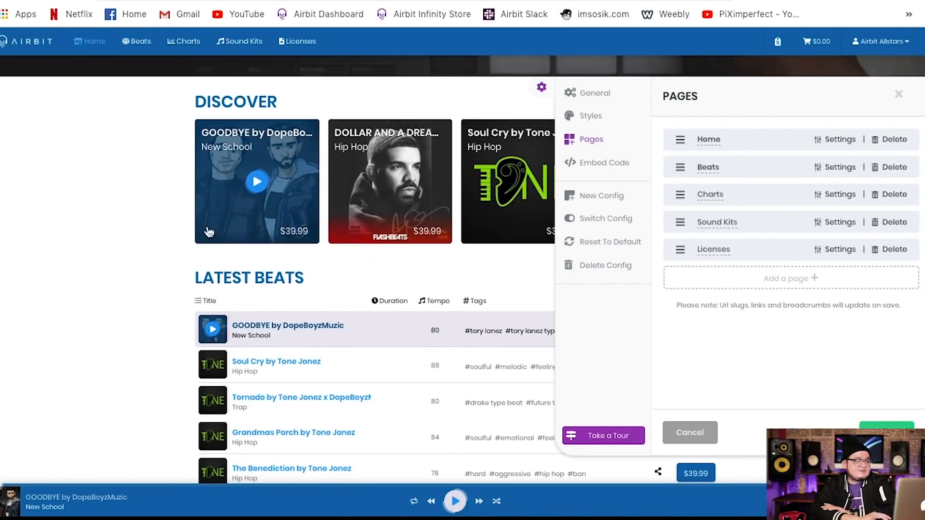
{"action": "left_click", "coordinate": [115, 220]}
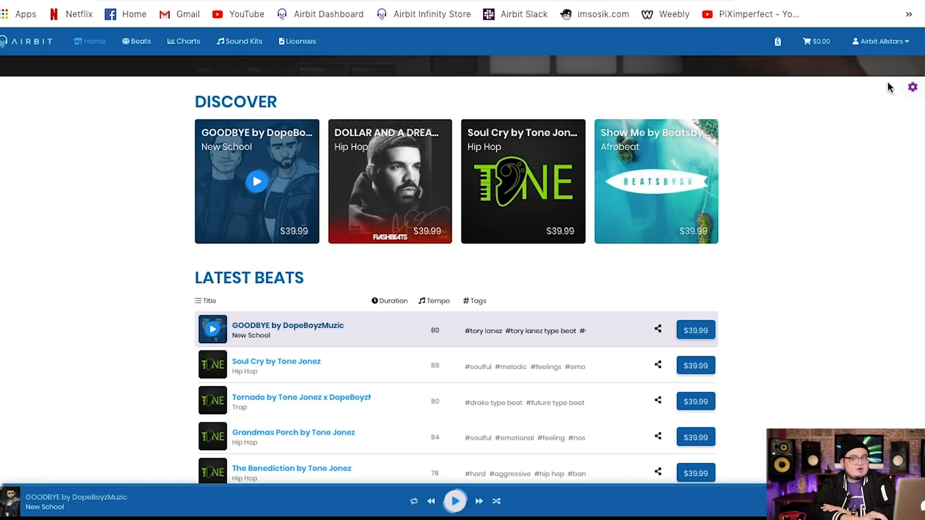
Step: Set the Primary featured section back to Show in the Home page settings
{"action": "left_click", "coordinate": [912, 88]}
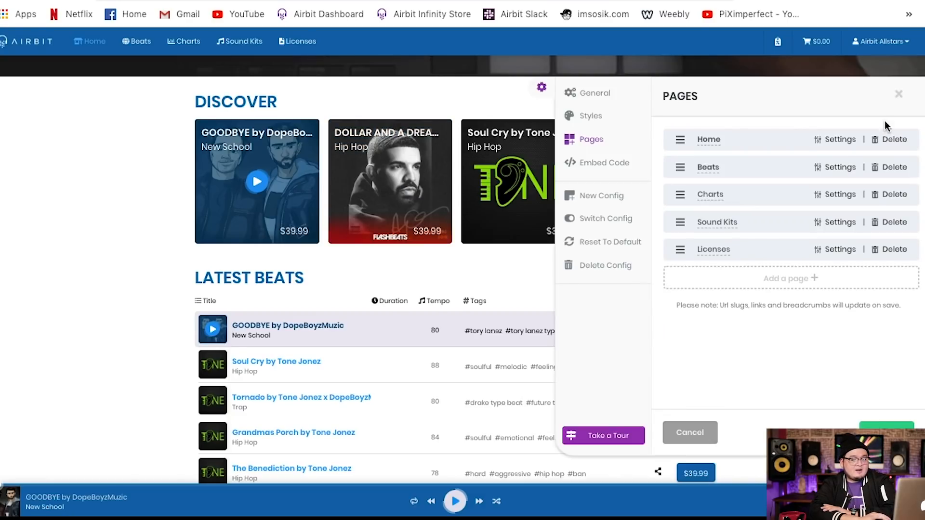
{"action": "left_click", "coordinate": [841, 140]}
{"action": "scroll", "coordinate": [582, 373], "scroll_direction": "down", "scroll_amount": 2}
{"action": "scroll", "coordinate": [582, 378], "scroll_direction": "down", "scroll_amount": 1}
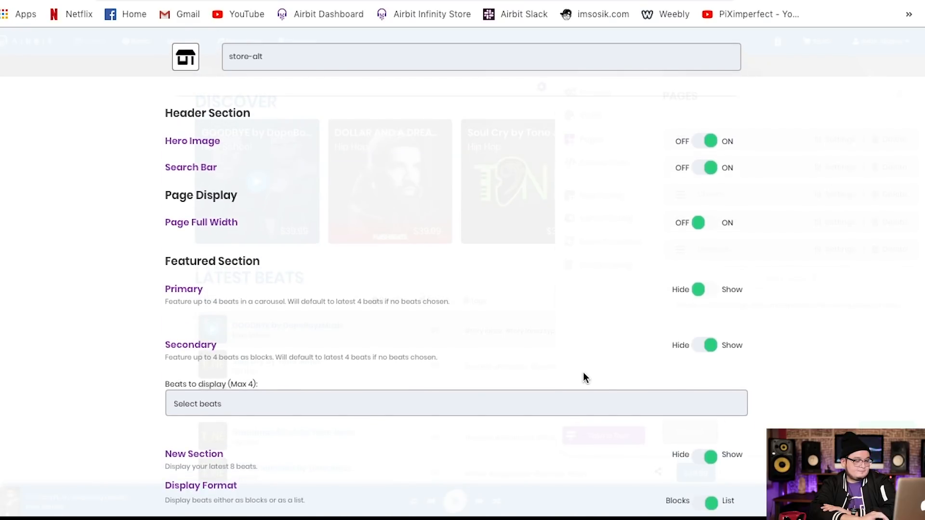
{"action": "left_click", "coordinate": [717, 290]}
Step: Examine the beats available for the Primary and Secondary featured sections without choosing any, and confirm the page settings
{"action": "scroll", "coordinate": [862, 347], "scroll_direction": "down", "scroll_amount": 4}
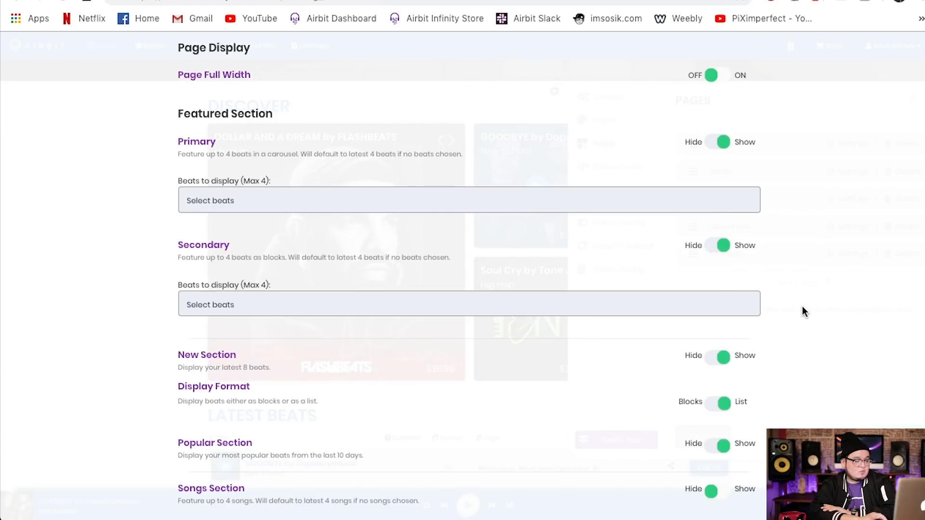
{"action": "scroll", "coordinate": [804, 311], "scroll_direction": "down", "scroll_amount": 3}
{"action": "scroll", "coordinate": [285, 182], "scroll_direction": "up", "scroll_amount": 1}
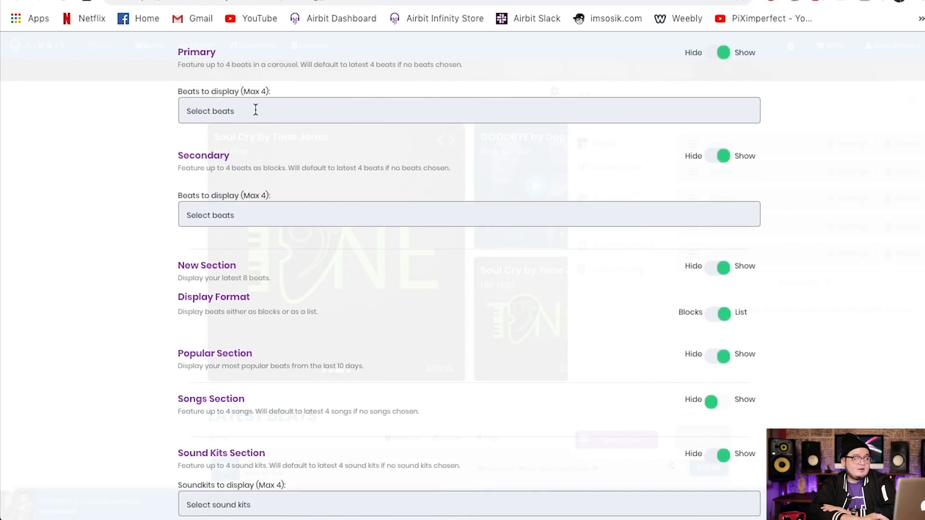
{"action": "left_click", "coordinate": [257, 110]}
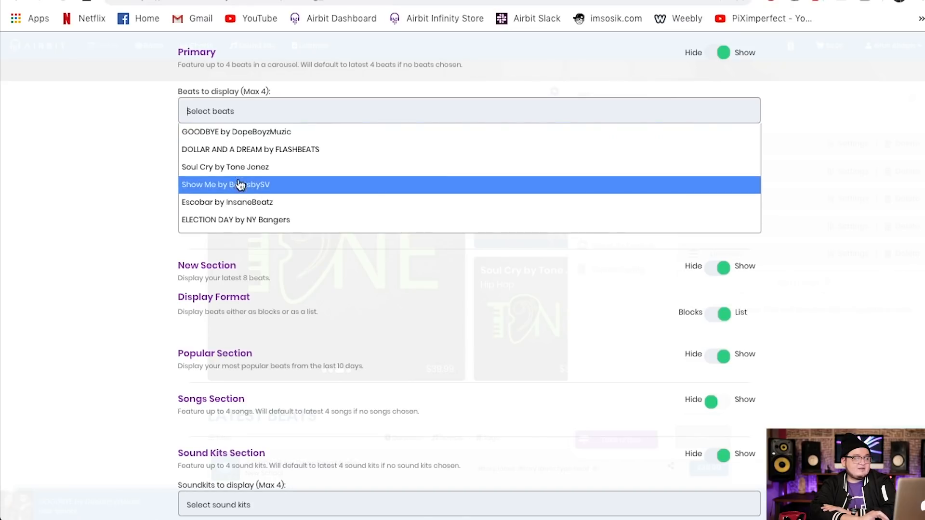
{"action": "scroll", "coordinate": [240, 214], "scroll_direction": "down", "scroll_amount": 5}
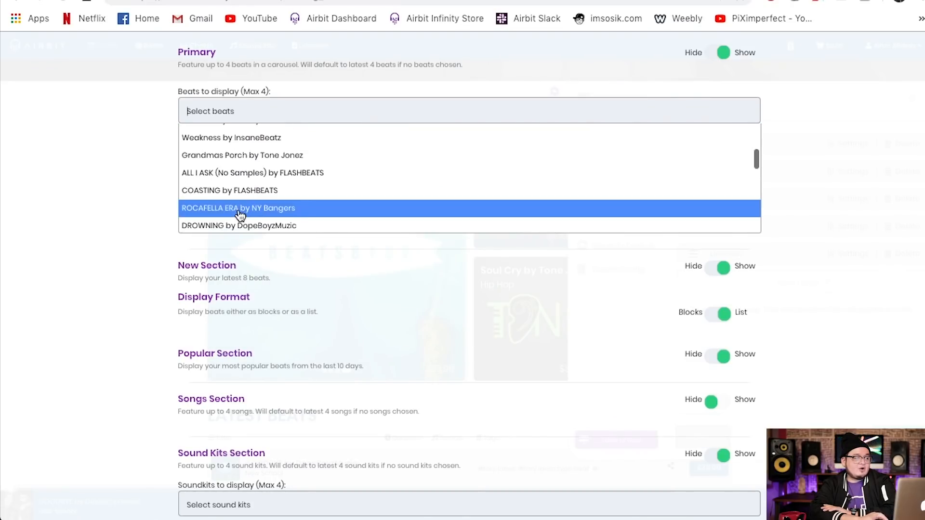
{"action": "scroll", "coordinate": [240, 215], "scroll_direction": "up", "scroll_amount": 5}
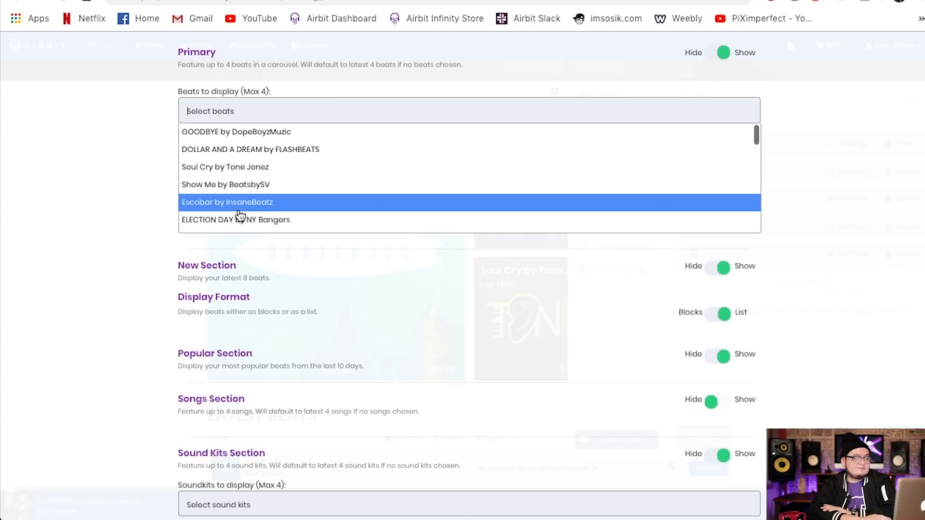
{"action": "left_click", "coordinate": [841, 180]}
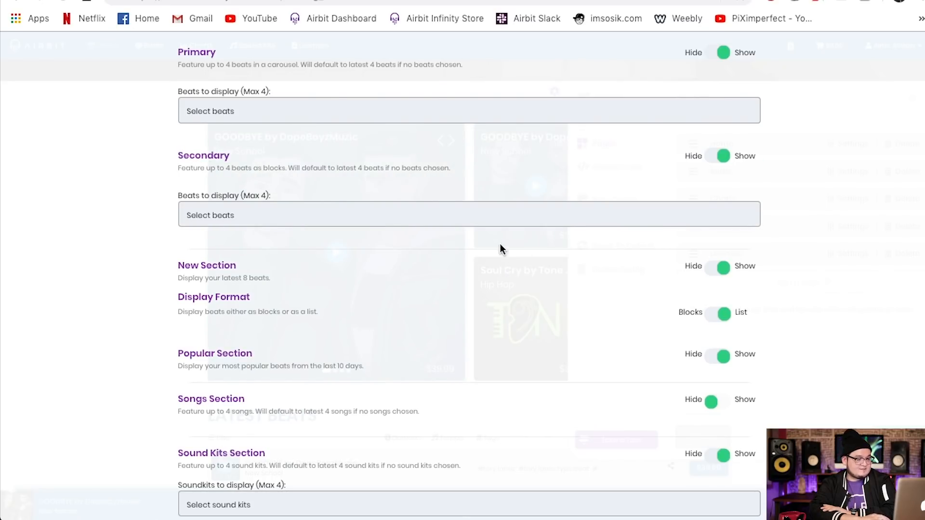
{"action": "left_click", "coordinate": [495, 214]}
{"action": "left_click", "coordinate": [675, 193]}
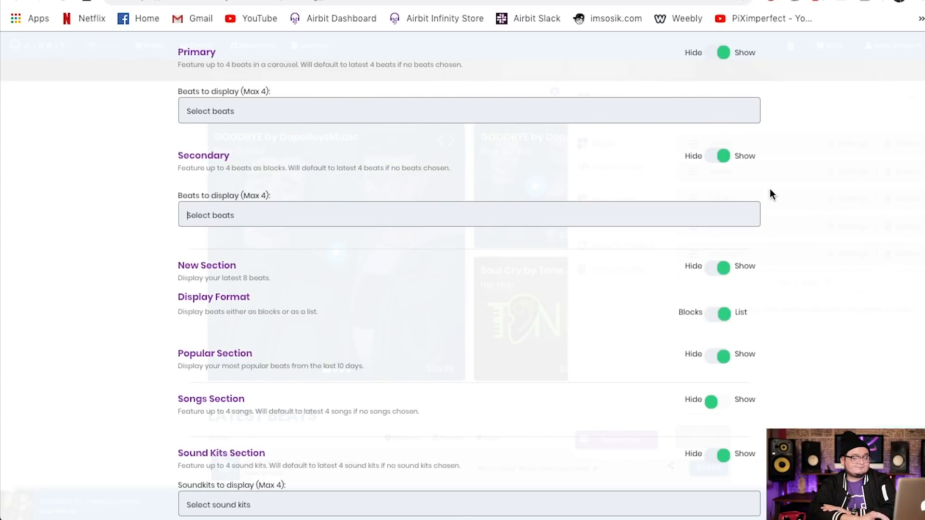
{"action": "scroll", "coordinate": [790, 205], "scroll_direction": "down", "scroll_amount": 3}
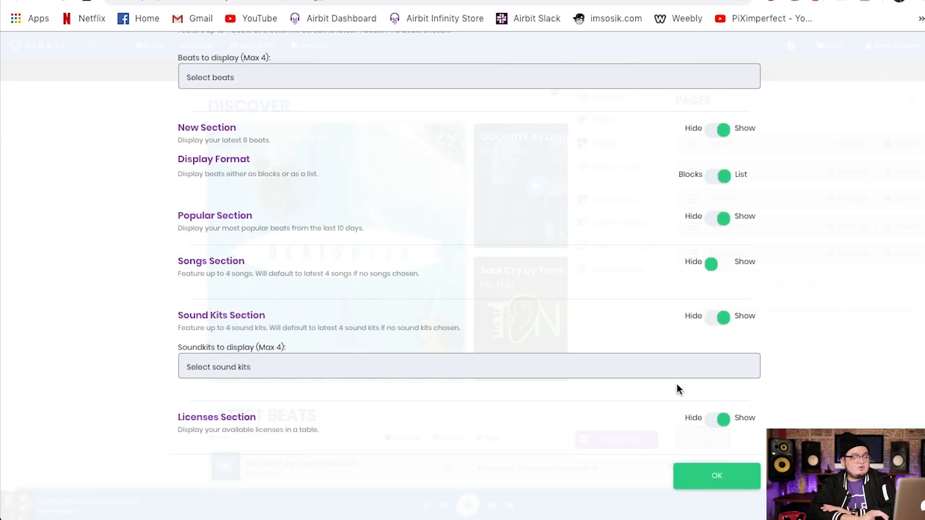
{"action": "left_click", "coordinate": [716, 477]}
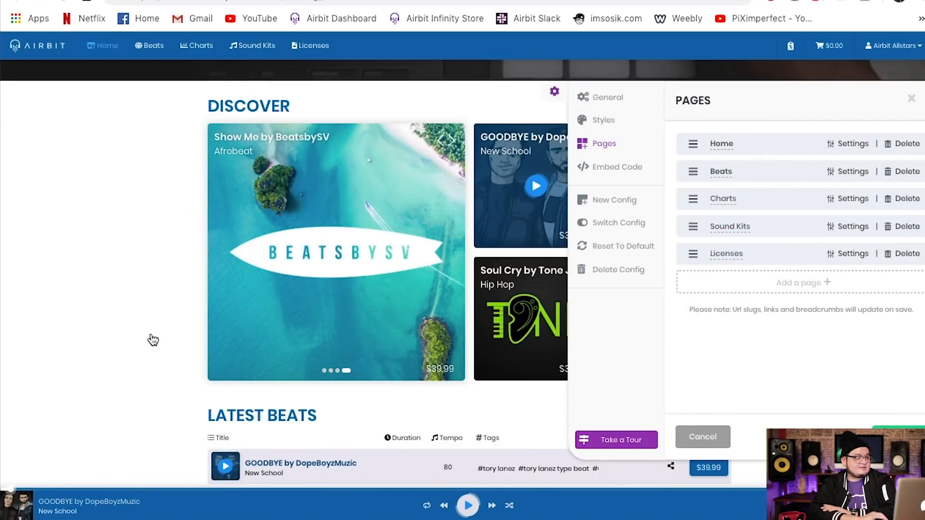
Step: Look through the Home page's Latest Beats, Popular, Sound Kits and Licenses sections
{"action": "scroll", "coordinate": [153, 340], "scroll_direction": "down", "scroll_amount": 9}
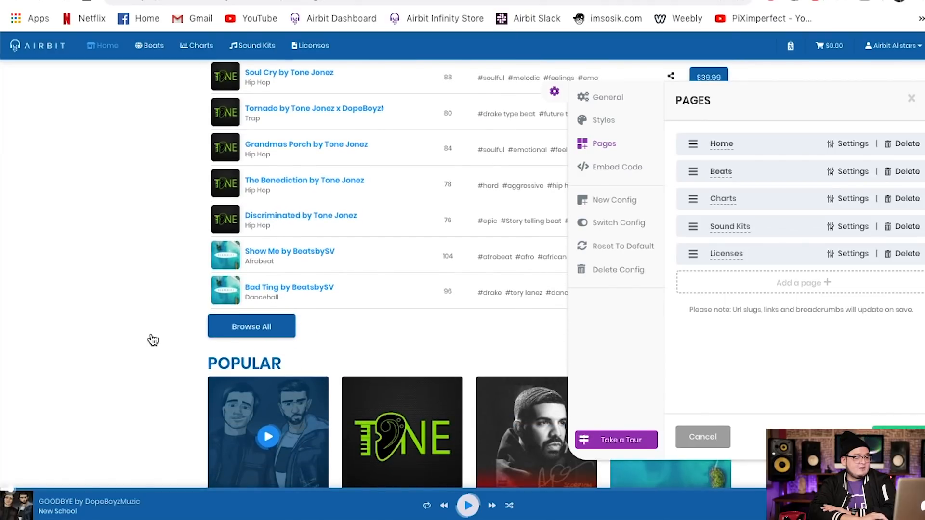
{"action": "scroll", "coordinate": [153, 341], "scroll_direction": "up", "scroll_amount": 3}
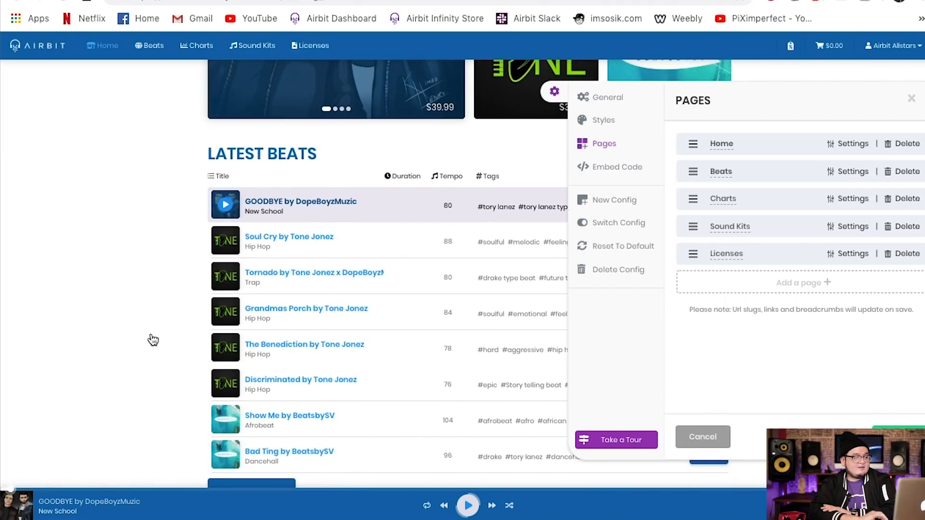
{"action": "scroll", "coordinate": [153, 340], "scroll_direction": "down", "scroll_amount": 2}
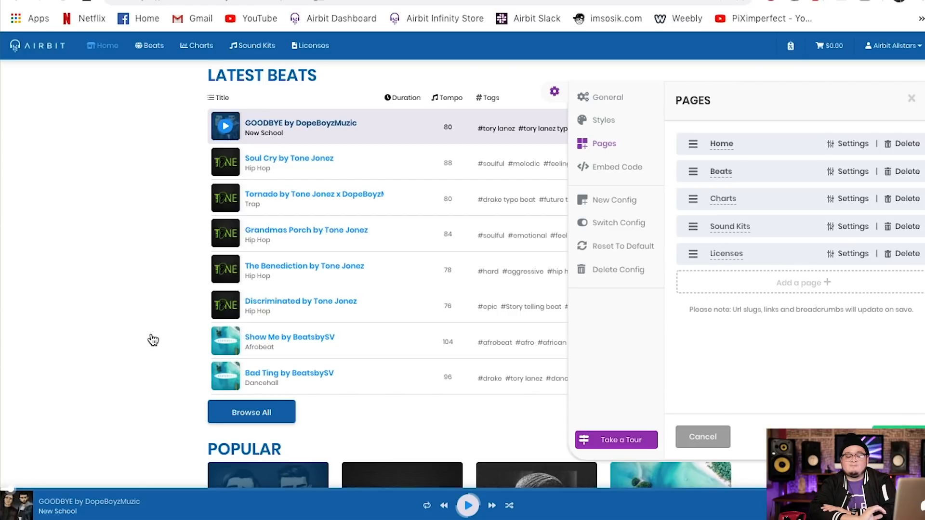
{"action": "scroll", "coordinate": [153, 341], "scroll_direction": "down", "scroll_amount": 7}
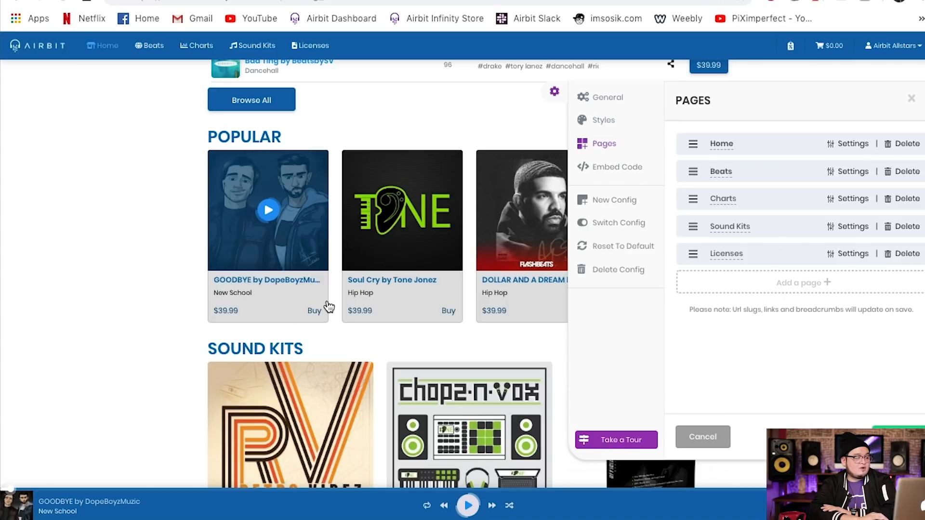
{"action": "scroll", "coordinate": [265, 369], "scroll_direction": "down", "scroll_amount": 11}
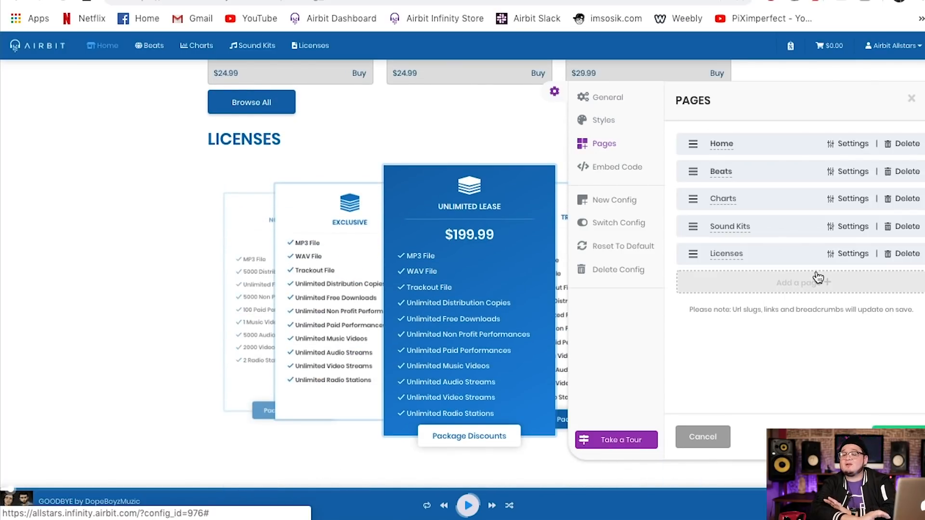
Step: Set the Home page's Popular, Sound Kits and Licenses sections to Hide and confirm the page settings
{"action": "left_click", "coordinate": [854, 144]}
{"action": "scroll", "coordinate": [773, 245], "scroll_direction": "down", "scroll_amount": 10}
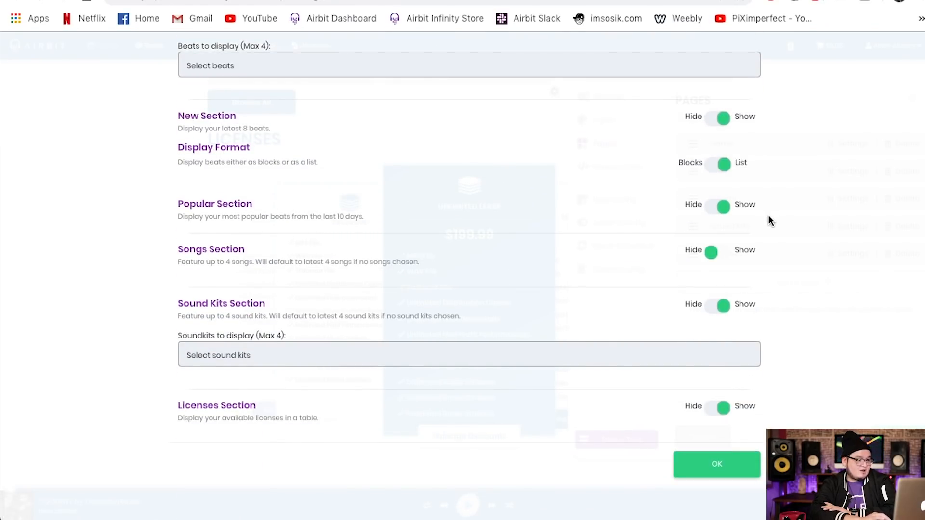
{"action": "scroll", "coordinate": [675, 192], "scroll_direction": "up", "scroll_amount": 1}
{"action": "scroll", "coordinate": [674, 191], "scroll_direction": "up", "scroll_amount": 1}
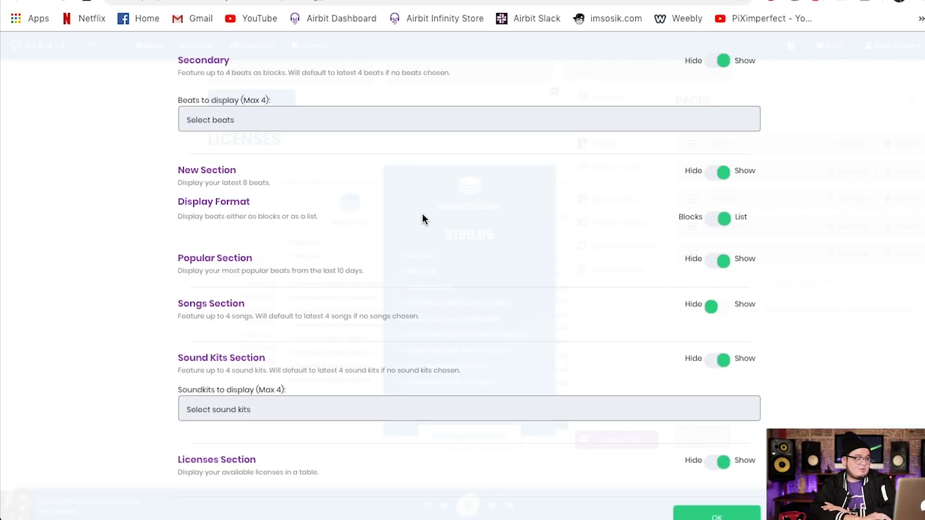
{"action": "scroll", "coordinate": [419, 217], "scroll_direction": "down", "scroll_amount": 1}
{"action": "left_click", "coordinate": [715, 209]}
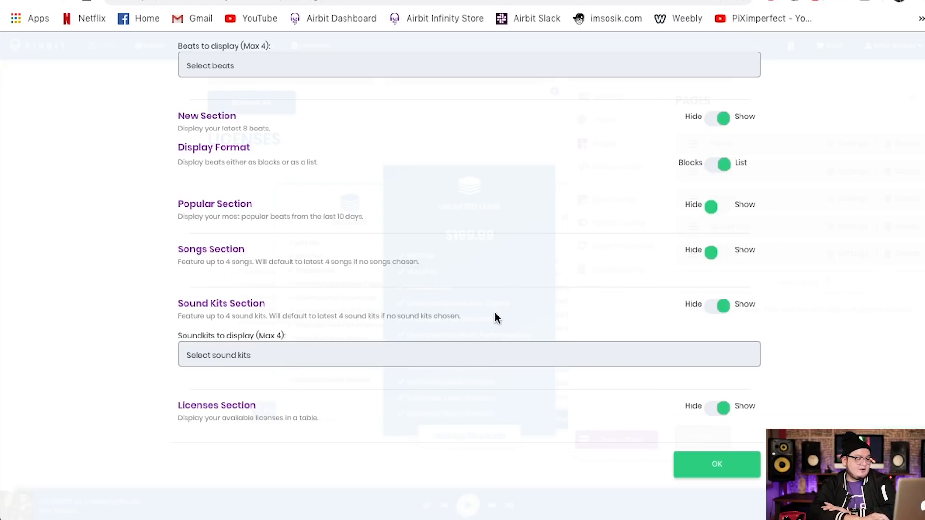
{"action": "left_click", "coordinate": [715, 307]}
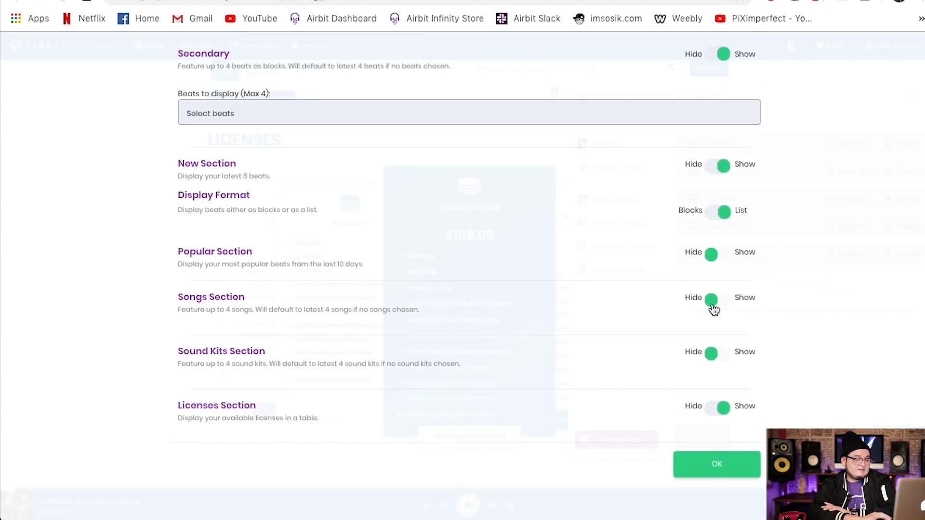
{"action": "left_click", "coordinate": [712, 412]}
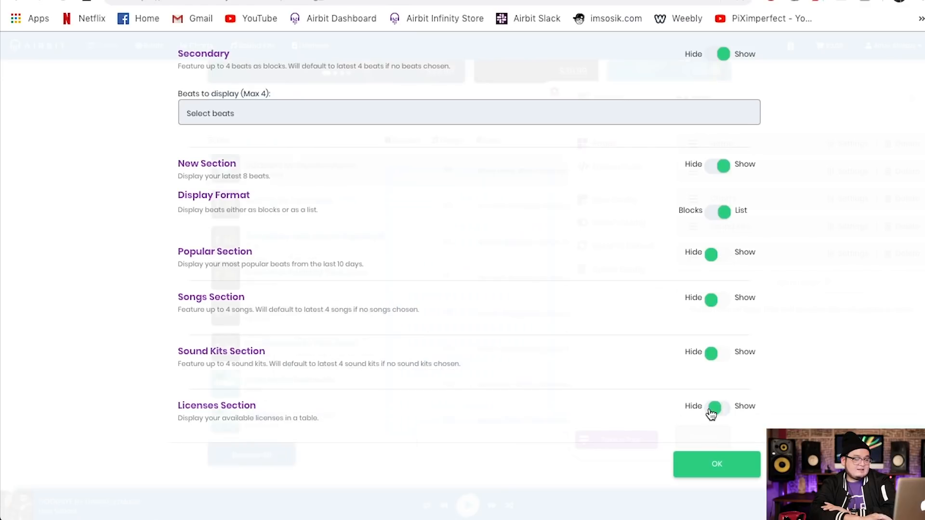
{"action": "left_click", "coordinate": [721, 464]}
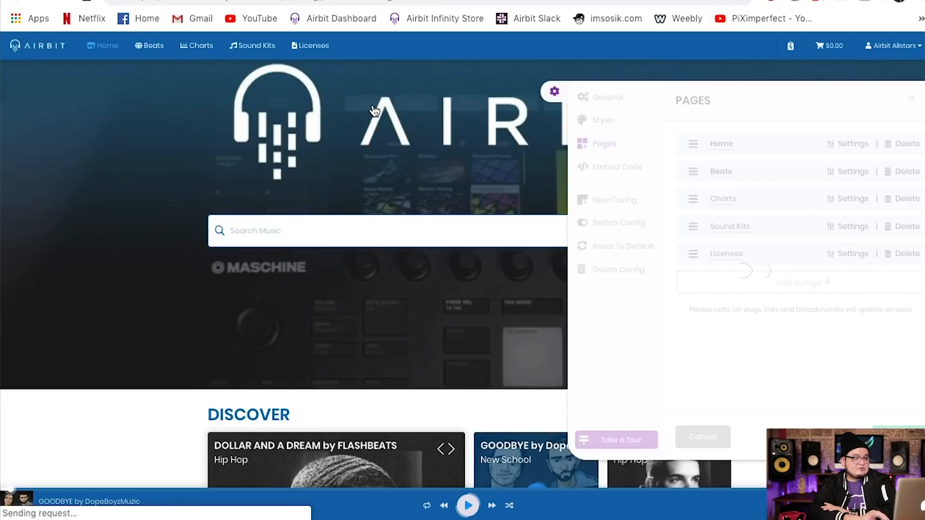
Step: Close the store settings and look through the Home page's hero image, Discover and Latest Beats sections
{"action": "left_click", "coordinate": [557, 94]}
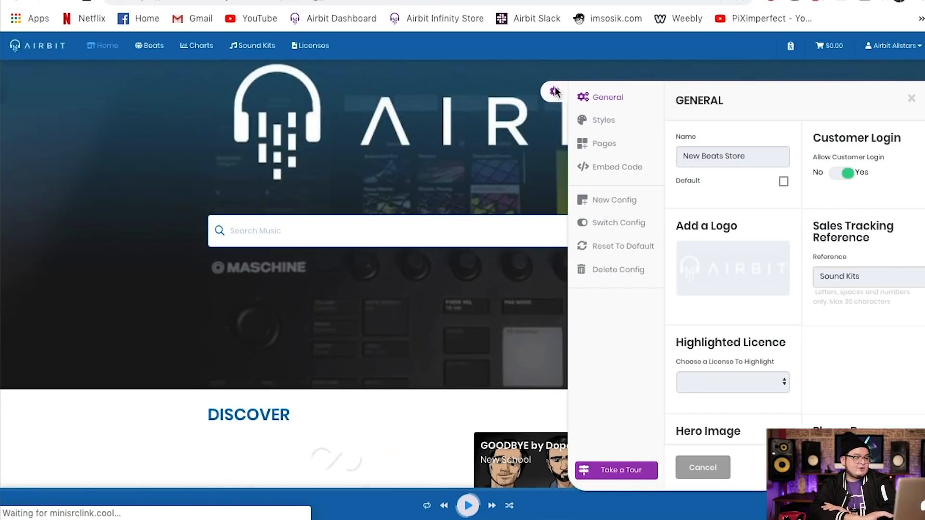
{"action": "left_click", "coordinate": [557, 93]}
{"action": "scroll", "coordinate": [157, 231], "scroll_direction": "down", "scroll_amount": 4}
{"action": "scroll", "coordinate": [156, 230], "scroll_direction": "down", "scroll_amount": 9}
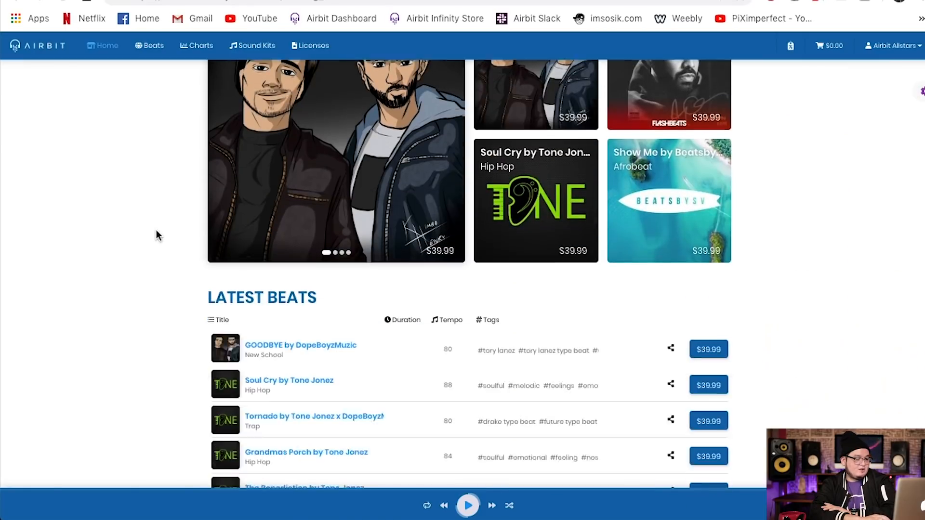
{"action": "scroll", "coordinate": [156, 230], "scroll_direction": "up", "scroll_amount": 9}
{"action": "scroll", "coordinate": [156, 231], "scroll_direction": "up", "scroll_amount": 4}
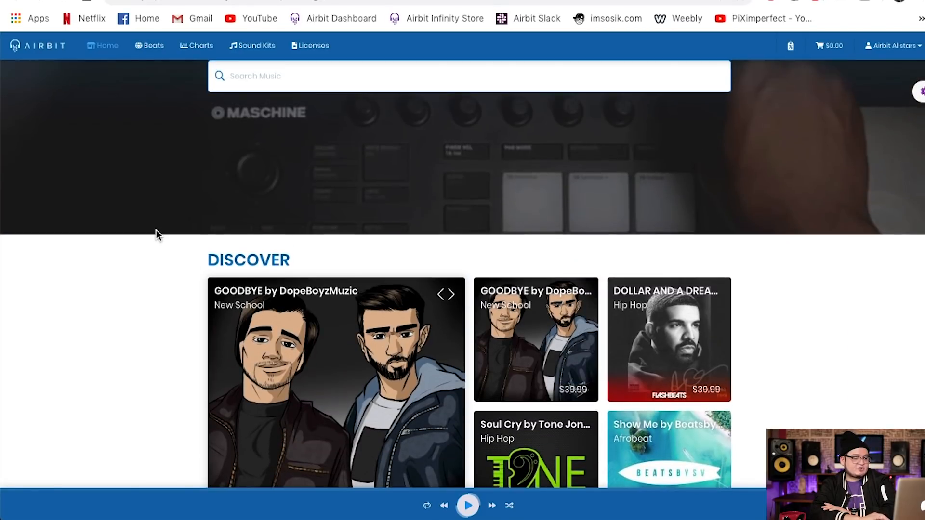
{"action": "scroll", "coordinate": [156, 231], "scroll_direction": "down", "scroll_amount": 9}
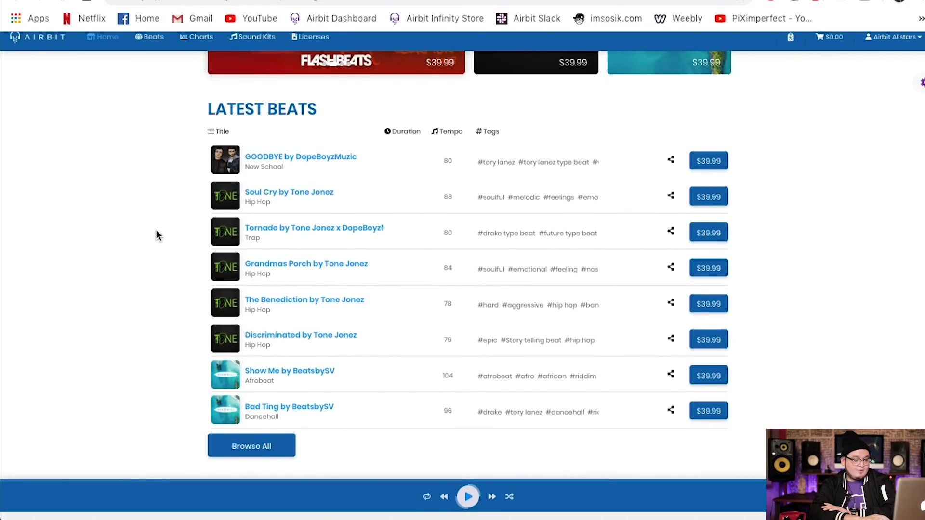
{"action": "scroll", "coordinate": [156, 235], "scroll_direction": "up", "scroll_amount": 9}
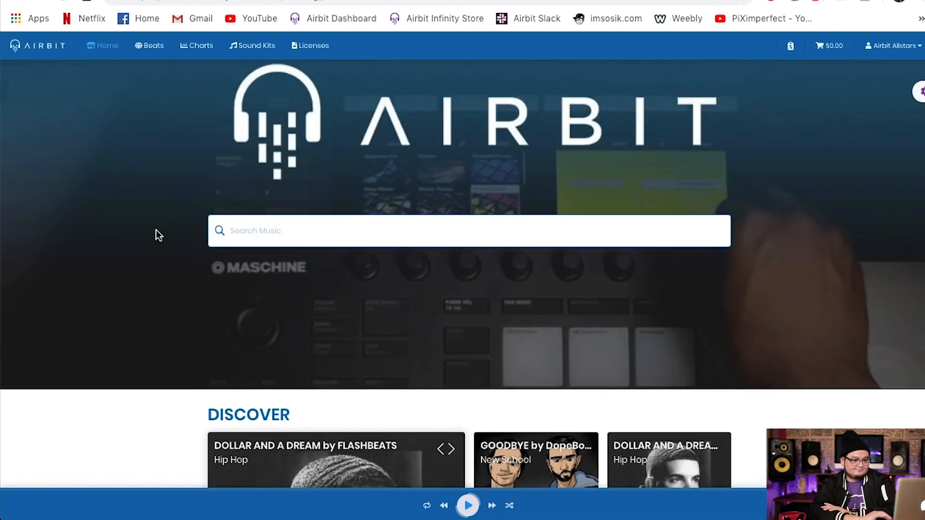
Step: Give the Beats page a headphones icon and the Sound Kits page a drum icon in their page settings, and save the configuration
{"action": "left_click", "coordinate": [920, 91]}
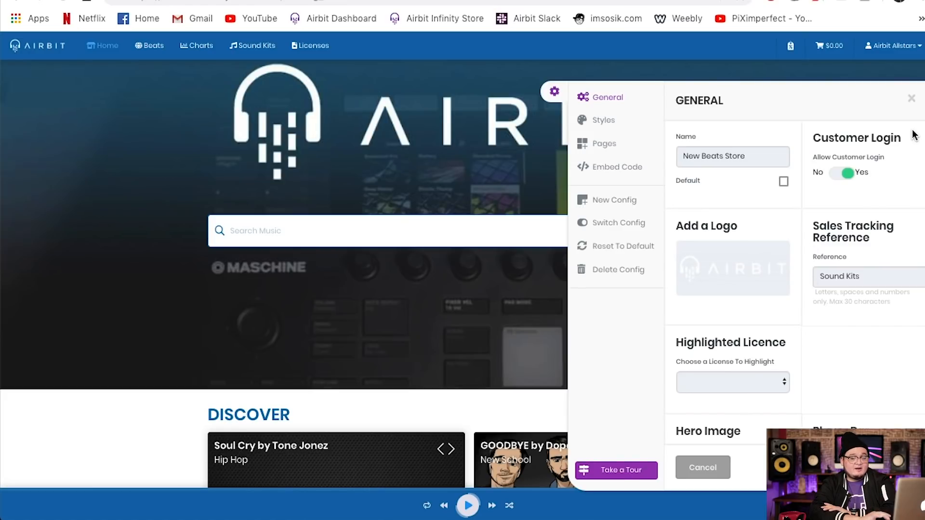
{"action": "left_click", "coordinate": [605, 144]}
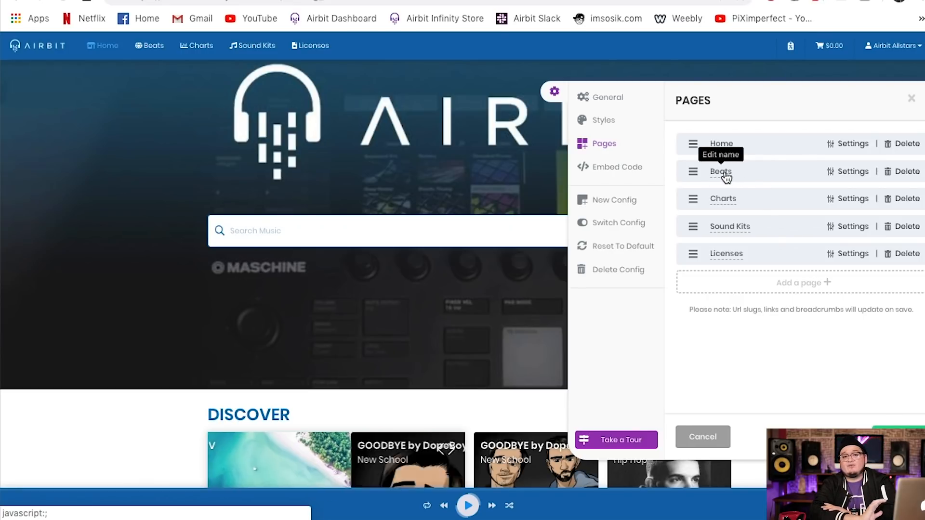
{"action": "left_click", "coordinate": [852, 172]}
{"action": "scroll", "coordinate": [632, 273], "scroll_direction": "down", "scroll_amount": 5}
{"action": "scroll", "coordinate": [631, 273], "scroll_direction": "up", "scroll_amount": 5}
{"action": "scroll", "coordinate": [632, 272], "scroll_direction": "down", "scroll_amount": 3}
{"action": "left_click", "coordinate": [631, 270]}
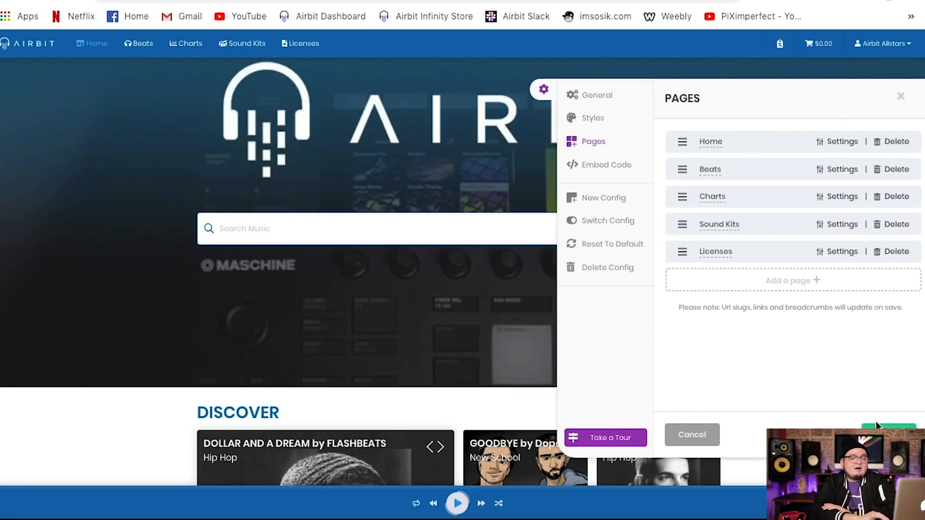
{"action": "left_click", "coordinate": [876, 425]}
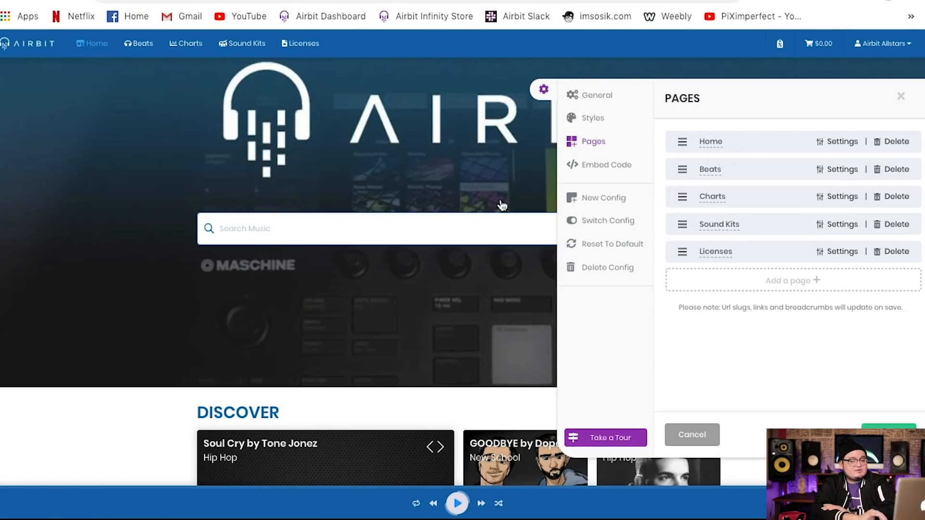
Step: Close the store settings and visit the Beats, Charts, Sound Kits and Licenses pages in turn
{"action": "left_click", "coordinate": [484, 190]}
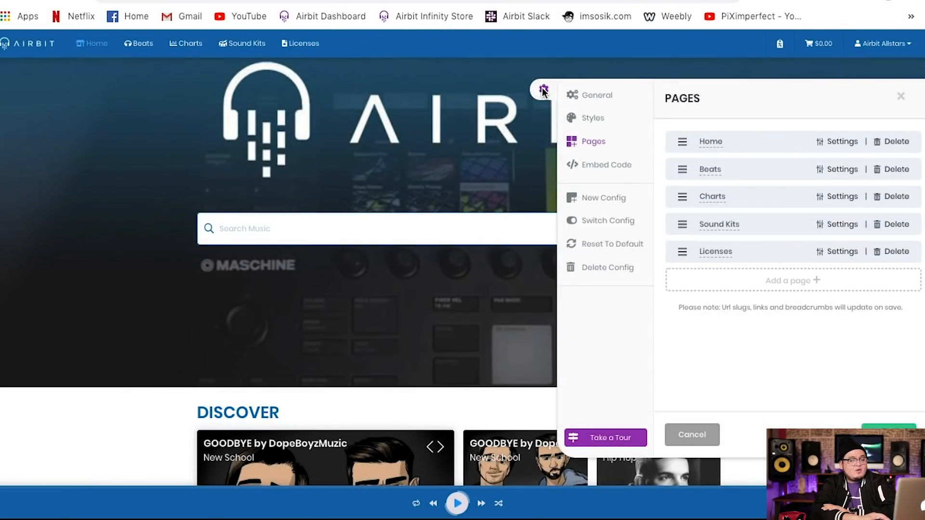
{"action": "left_click", "coordinate": [543, 91]}
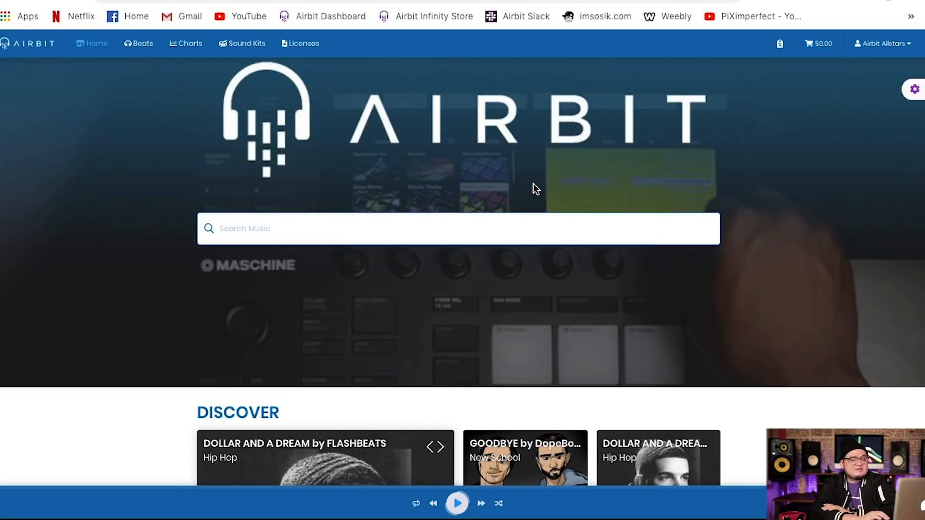
{"action": "left_click", "coordinate": [140, 43]}
{"action": "left_click", "coordinate": [193, 46]}
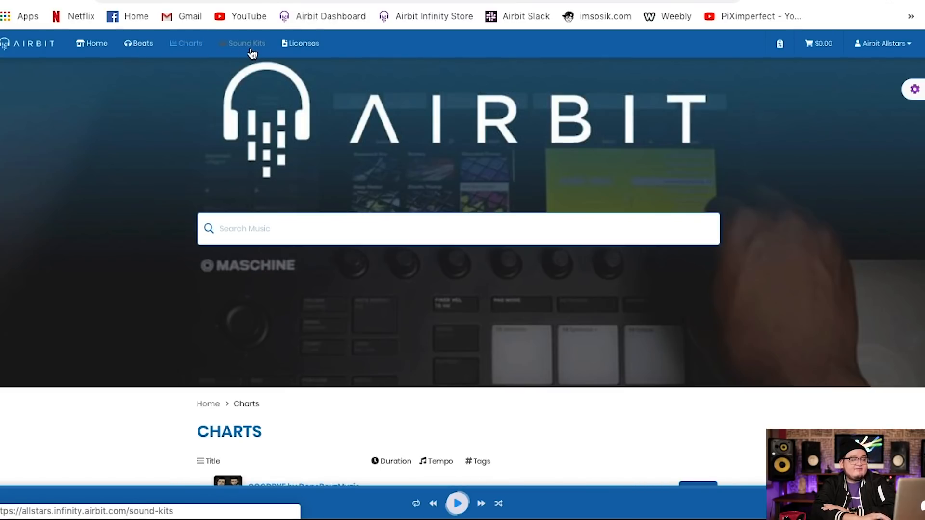
{"action": "left_click", "coordinate": [259, 46]}
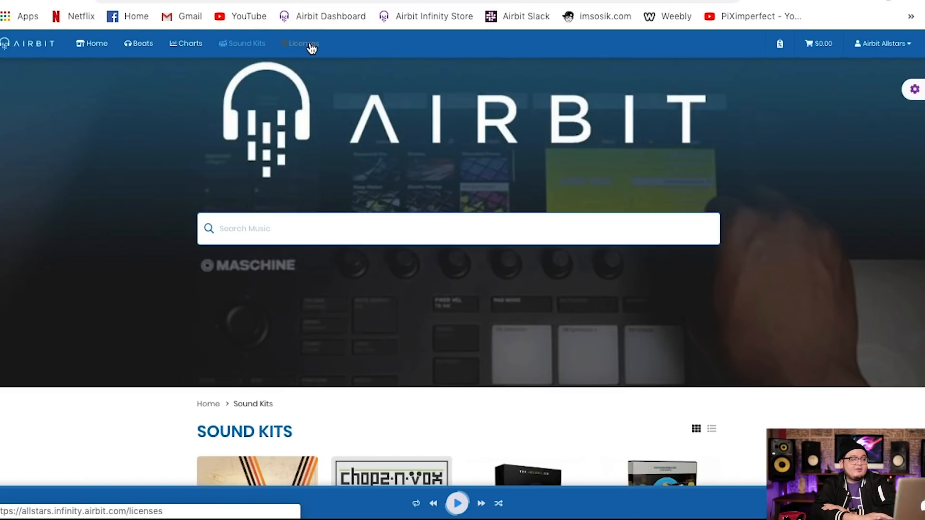
{"action": "left_click", "coordinate": [308, 47]}
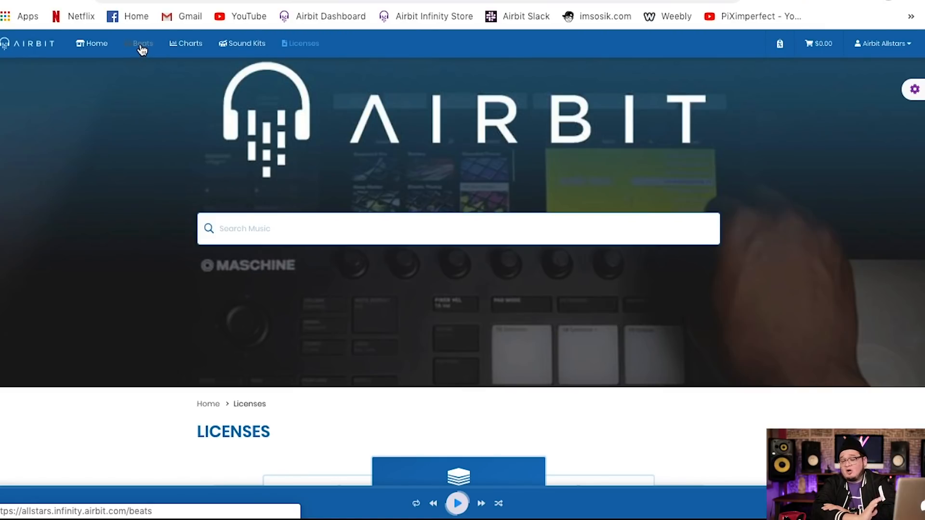
Step: Return to the store's Home page and review its Discover and Latest Beats sections
{"action": "left_click", "coordinate": [99, 38]}
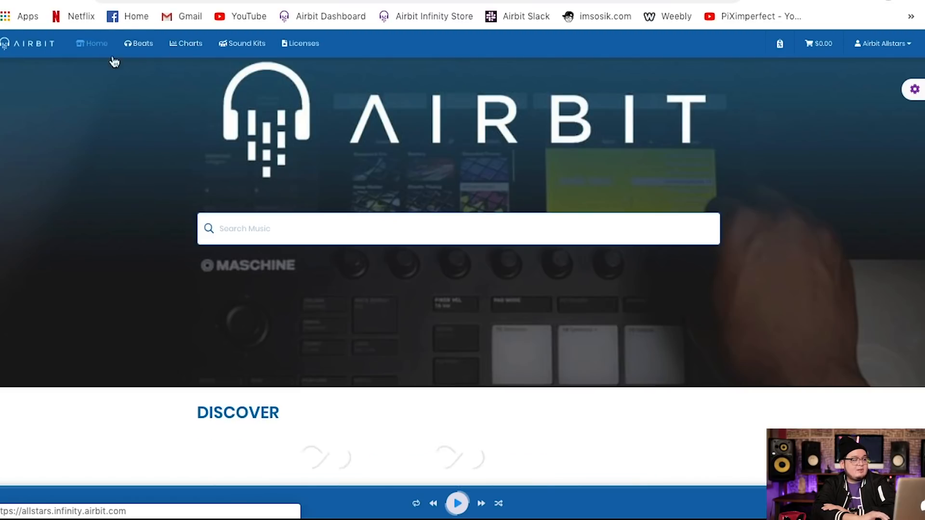
{"action": "scroll", "coordinate": [623, 271], "scroll_direction": "down", "scroll_amount": 6}
{"action": "scroll", "coordinate": [623, 275], "scroll_direction": "down", "scroll_amount": 5}
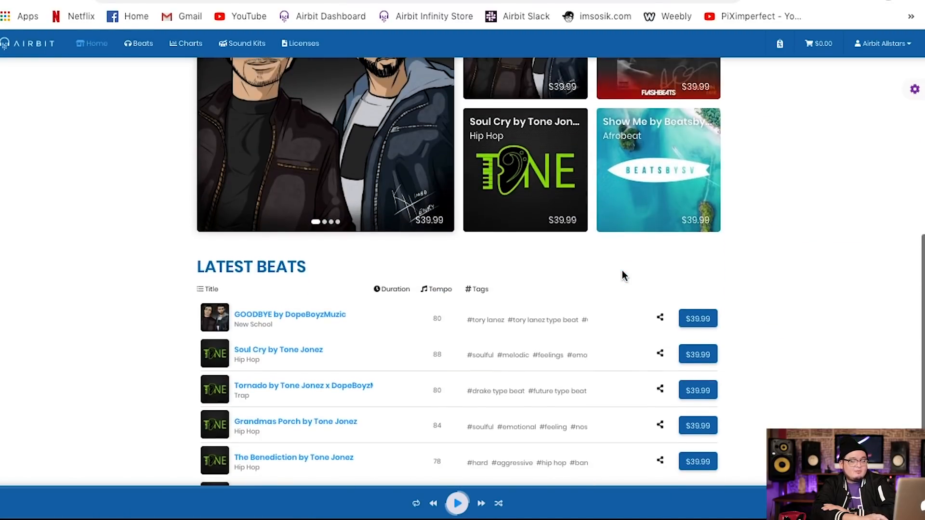
{"action": "scroll", "coordinate": [623, 274], "scroll_direction": "up", "scroll_amount": 10}
{"action": "scroll", "coordinate": [624, 277], "scroll_direction": "up", "scroll_amount": 3}
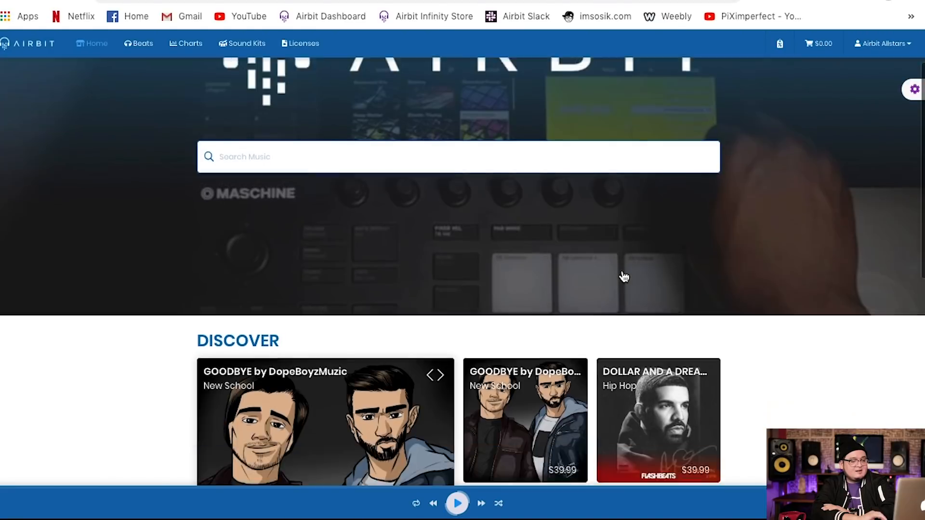
Step: Look through the full track list on the store's Beats page
{"action": "left_click", "coordinate": [144, 43]}
{"action": "scroll", "coordinate": [705, 211], "scroll_direction": "down", "scroll_amount": 5}
{"action": "scroll", "coordinate": [706, 216], "scroll_direction": "down", "scroll_amount": 20}
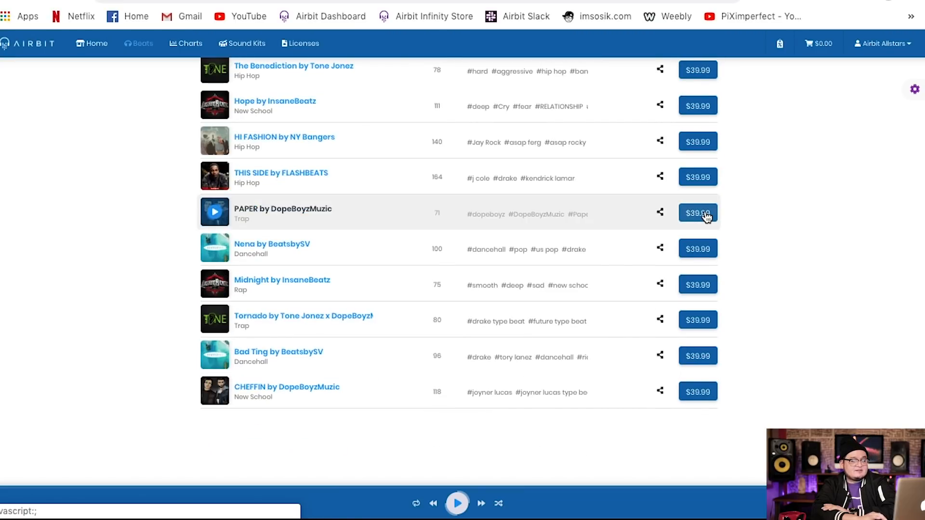
{"action": "scroll", "coordinate": [706, 216], "scroll_direction": "up", "scroll_amount": 15}
{"action": "scroll", "coordinate": [706, 217], "scroll_direction": "up", "scroll_amount": 5}
{"action": "scroll", "coordinate": [704, 211], "scroll_direction": "down", "scroll_amount": 2}
{"action": "scroll", "coordinate": [796, 373], "scroll_direction": "down", "scroll_amount": 20}
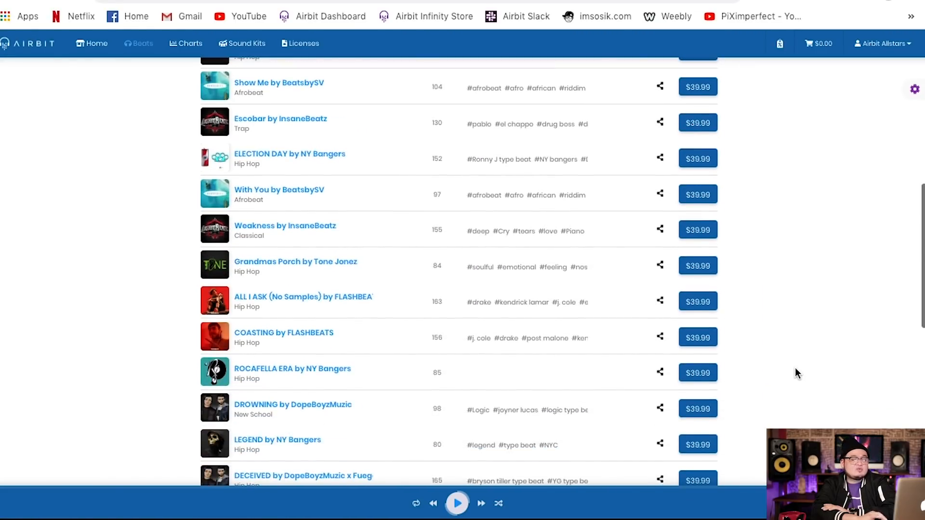
{"action": "scroll", "coordinate": [795, 368], "scroll_direction": "up", "scroll_amount": 20}
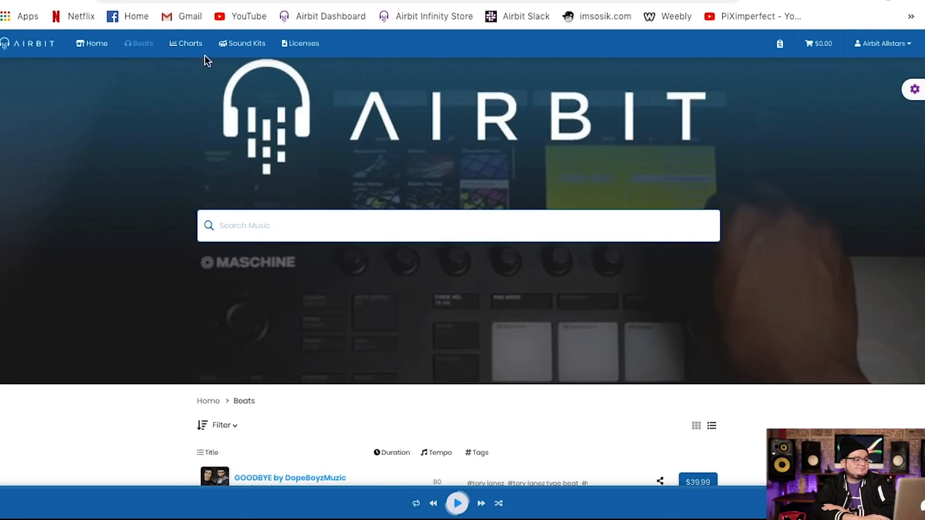
Step: Examine the ranked track list on the store's Charts page
{"action": "left_click", "coordinate": [185, 44]}
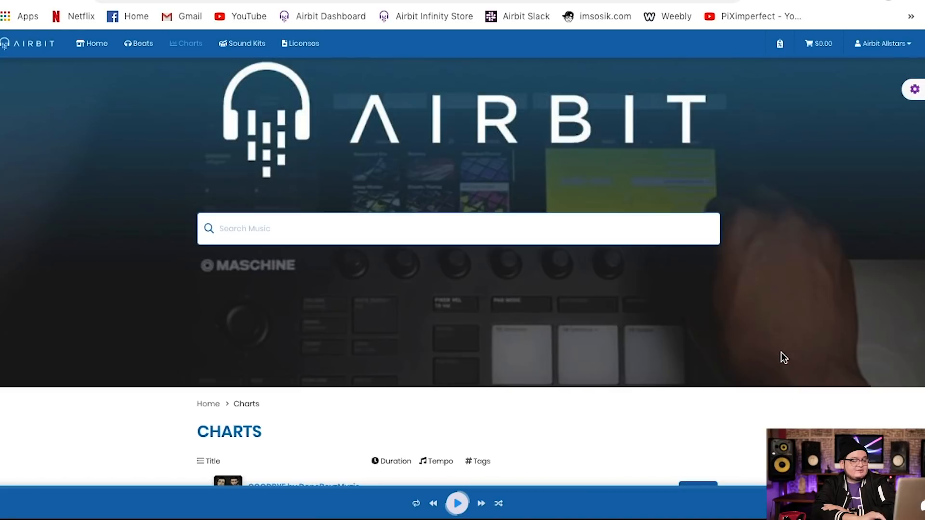
{"action": "scroll", "coordinate": [782, 354], "scroll_direction": "down", "scroll_amount": 5}
{"action": "scroll", "coordinate": [782, 358], "scroll_direction": "down", "scroll_amount": 2}
{"action": "scroll", "coordinate": [782, 358], "scroll_direction": "up", "scroll_amount": 2}
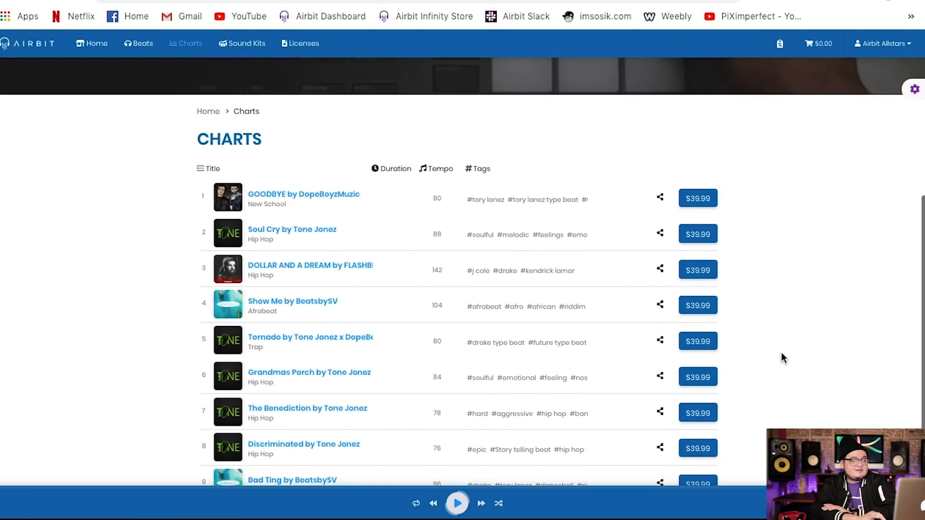
{"action": "scroll", "coordinate": [781, 357], "scroll_direction": "down", "scroll_amount": 1}
{"action": "scroll", "coordinate": [781, 357], "scroll_direction": "down", "scroll_amount": 1}
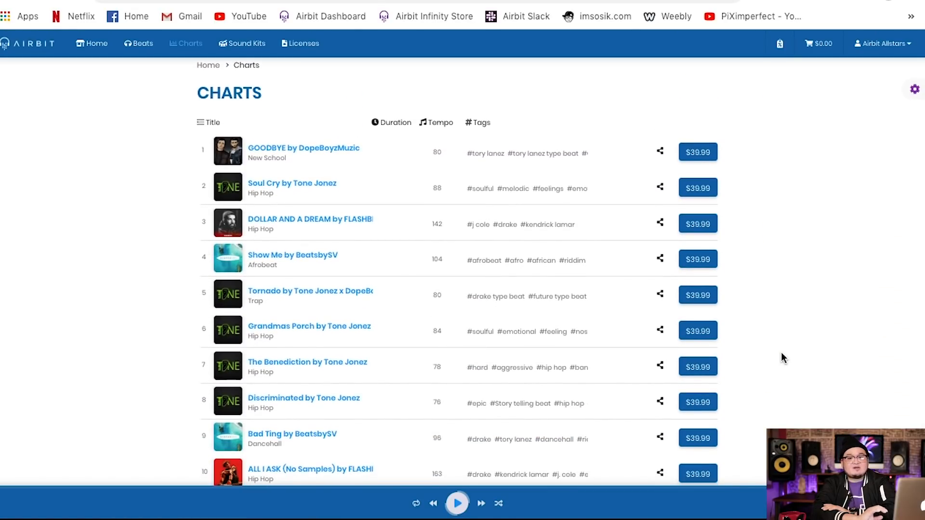
{"action": "scroll", "coordinate": [782, 358], "scroll_direction": "down", "scroll_amount": 1}
{"action": "scroll", "coordinate": [782, 358], "scroll_direction": "up", "scroll_amount": 2}
{"action": "scroll", "coordinate": [782, 358], "scroll_direction": "down", "scroll_amount": 2}
{"action": "scroll", "coordinate": [782, 358], "scroll_direction": "up", "scroll_amount": 2}
{"action": "scroll", "coordinate": [782, 358], "scroll_direction": "down", "scroll_amount": 2}
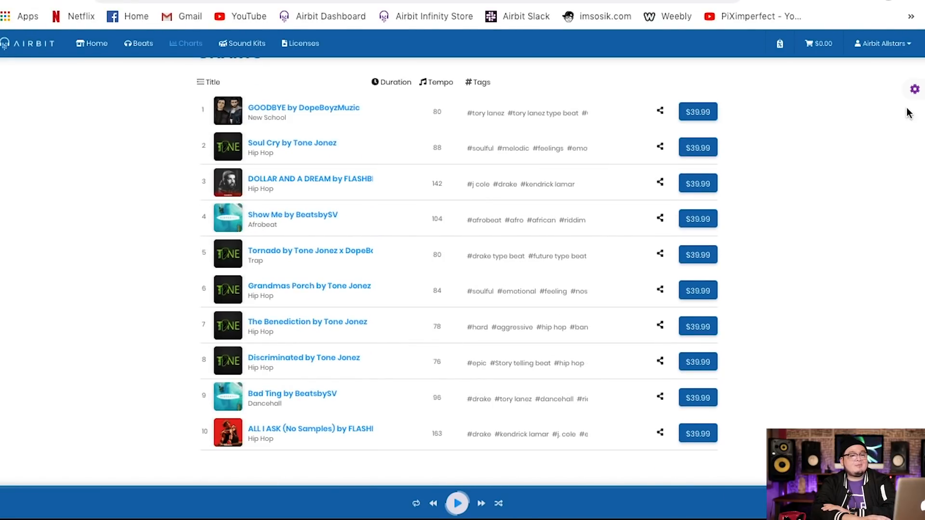
Step: Delete the Charts page from the store's pages, save the configuration and close the settings
{"action": "left_click", "coordinate": [915, 92]}
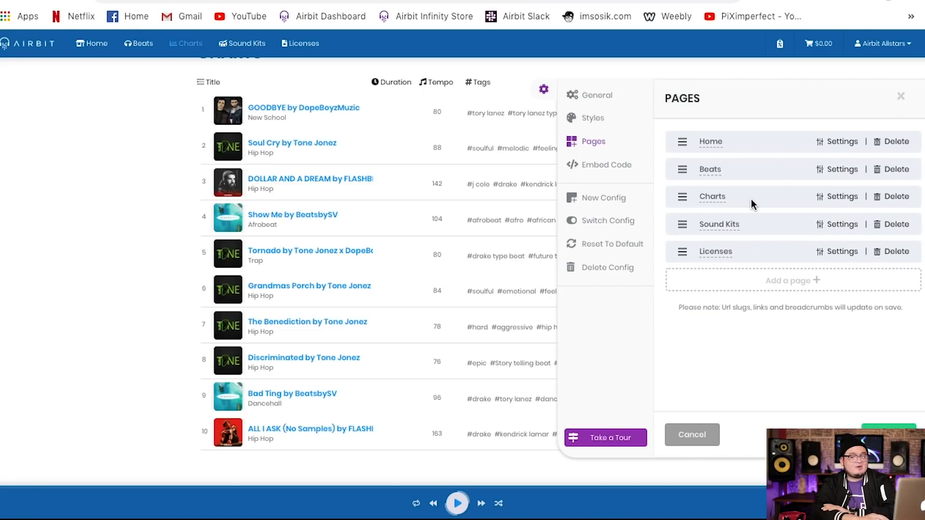
{"action": "left_click", "coordinate": [899, 197]}
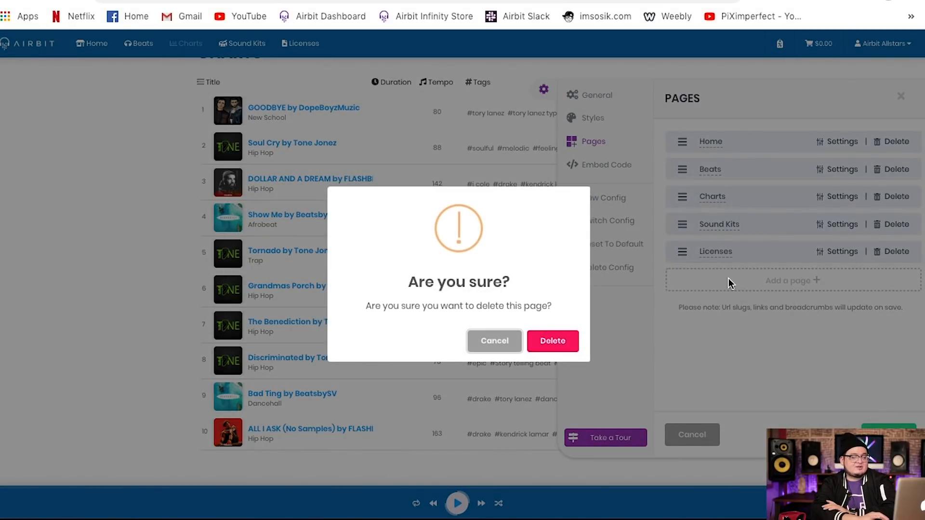
{"action": "left_click", "coordinate": [553, 342]}
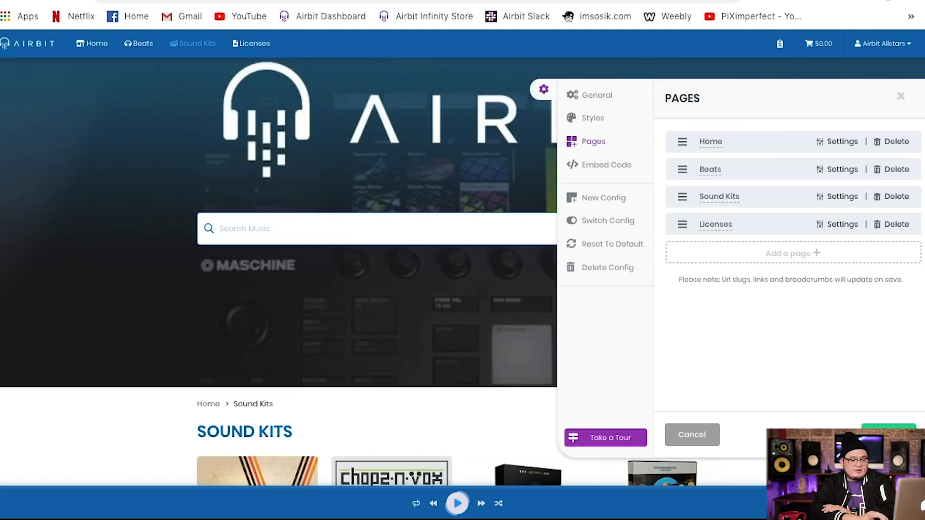
{"action": "left_click", "coordinate": [889, 434]}
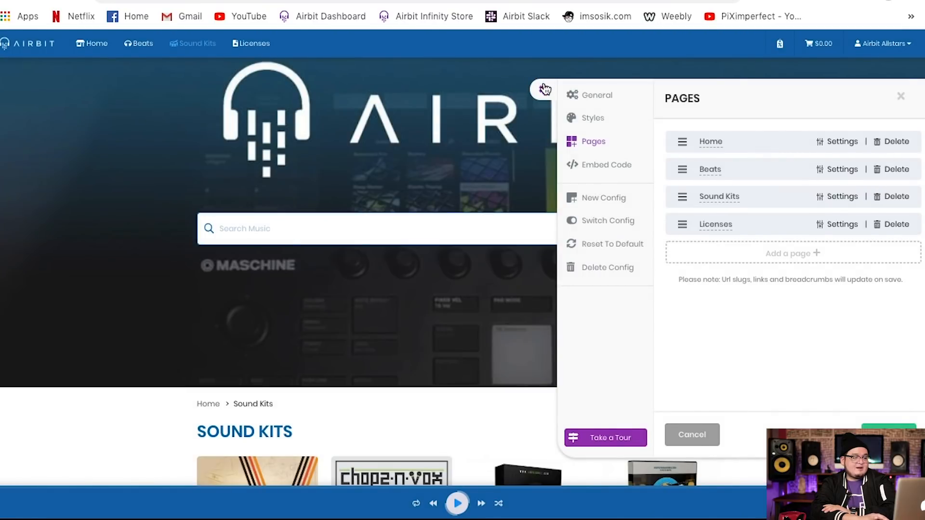
{"action": "left_click", "coordinate": [544, 89]}
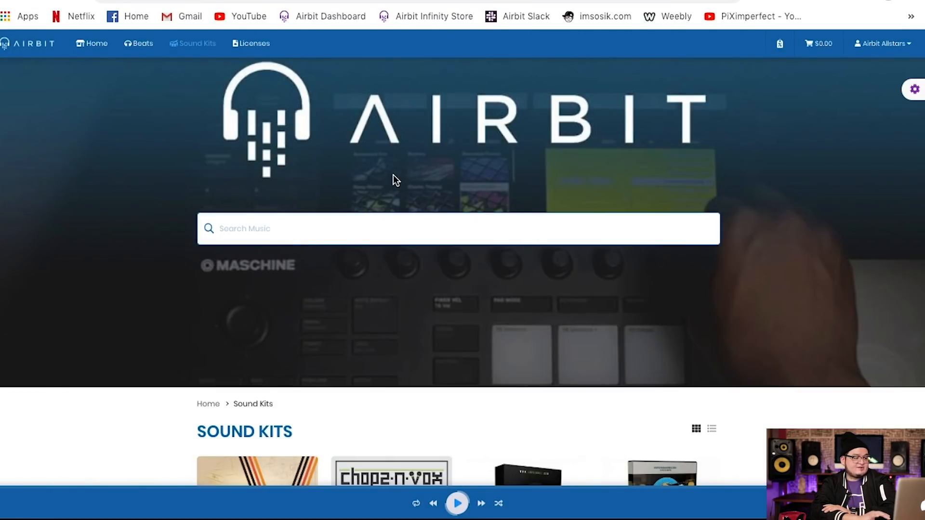
Step: Look through the Sound Kits page and the Licenses page with its Package Discounts, and reopen the store settings
{"action": "scroll", "coordinate": [371, 214], "scroll_direction": "down", "scroll_amount": 10}
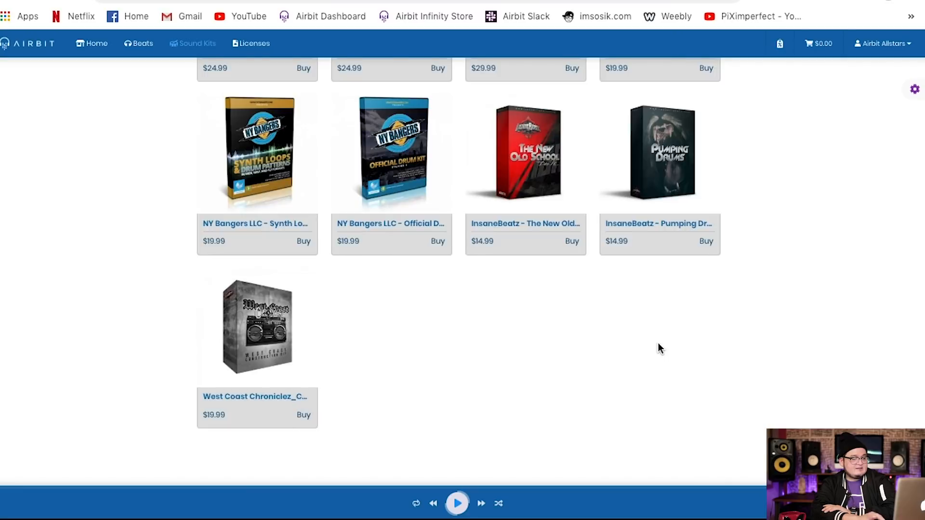
{"action": "scroll", "coordinate": [661, 349], "scroll_direction": "up", "scroll_amount": 10}
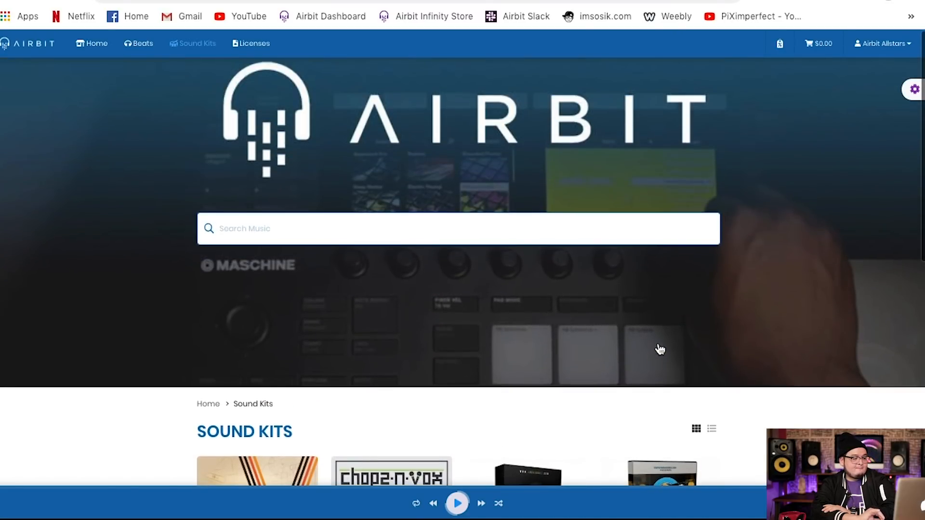
{"action": "left_click", "coordinate": [250, 43]}
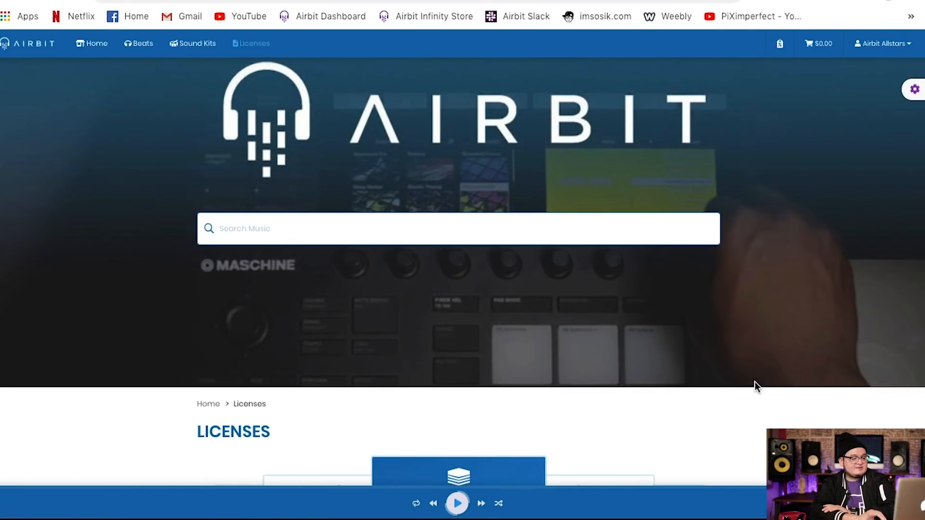
{"action": "scroll", "coordinate": [755, 383], "scroll_direction": "down", "scroll_amount": 1}
{"action": "scroll", "coordinate": [755, 383], "scroll_direction": "down", "scroll_amount": 8}
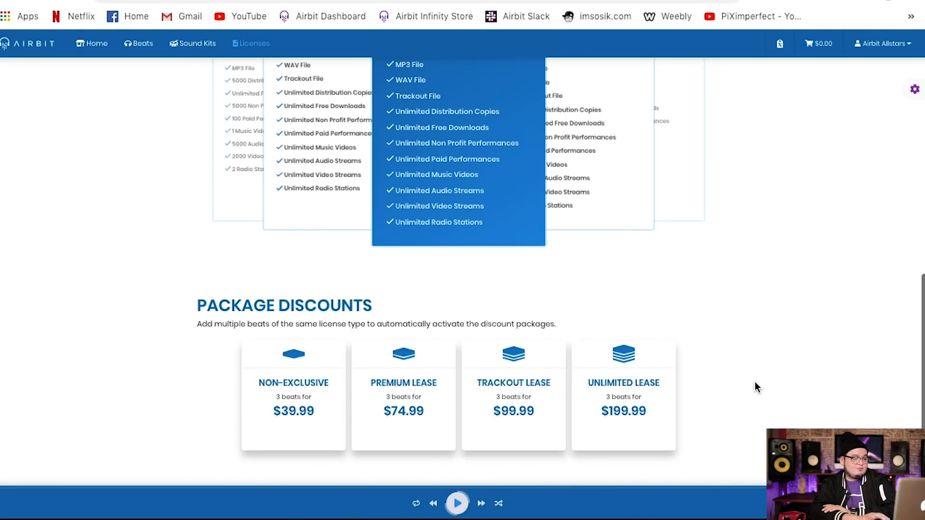
{"action": "scroll", "coordinate": [755, 387], "scroll_direction": "up", "scroll_amount": 1}
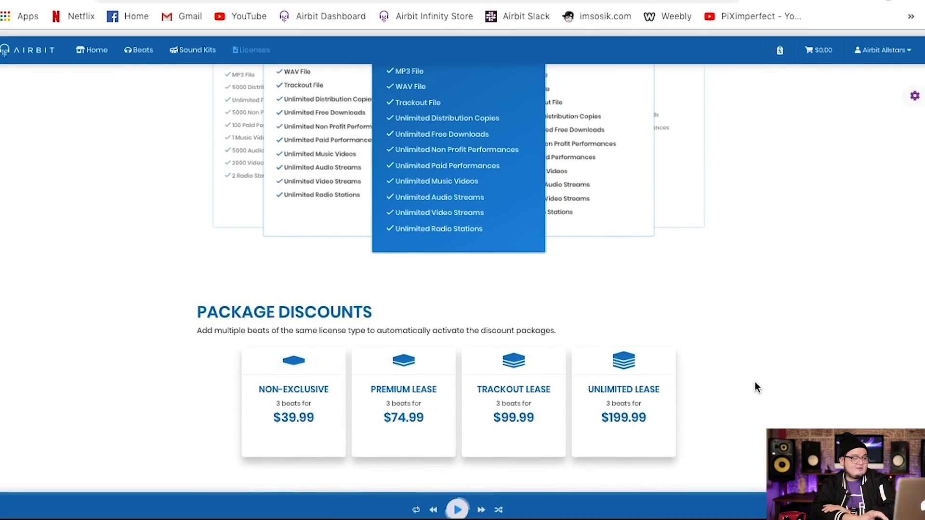
{"action": "scroll", "coordinate": [755, 389], "scroll_direction": "up", "scroll_amount": 9}
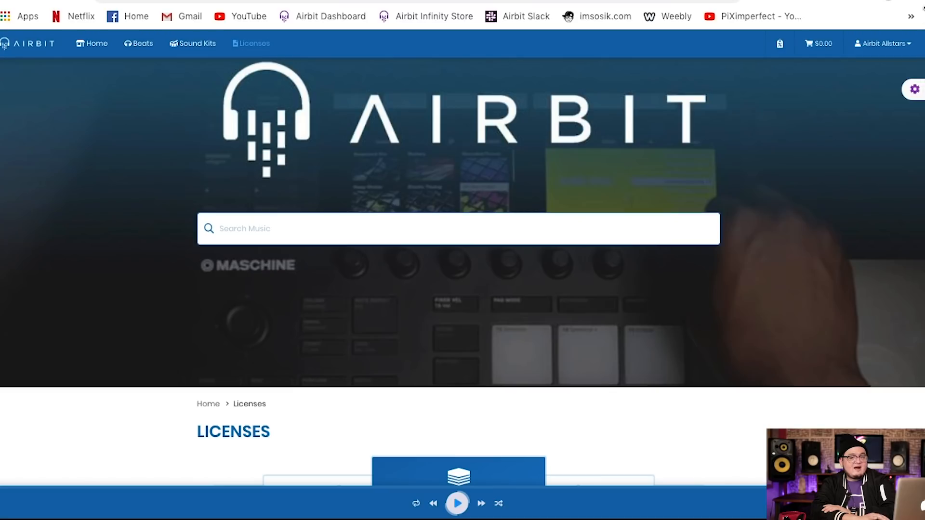
{"action": "left_click", "coordinate": [914, 91]}
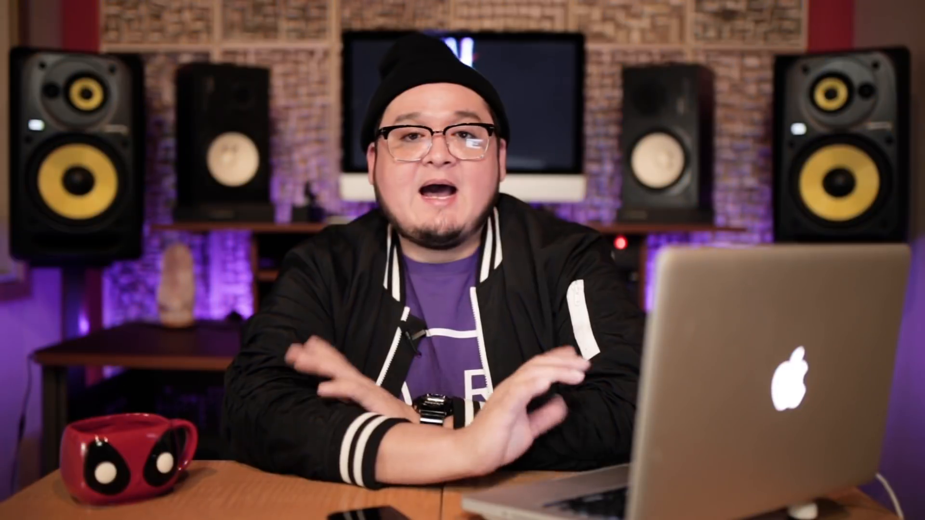